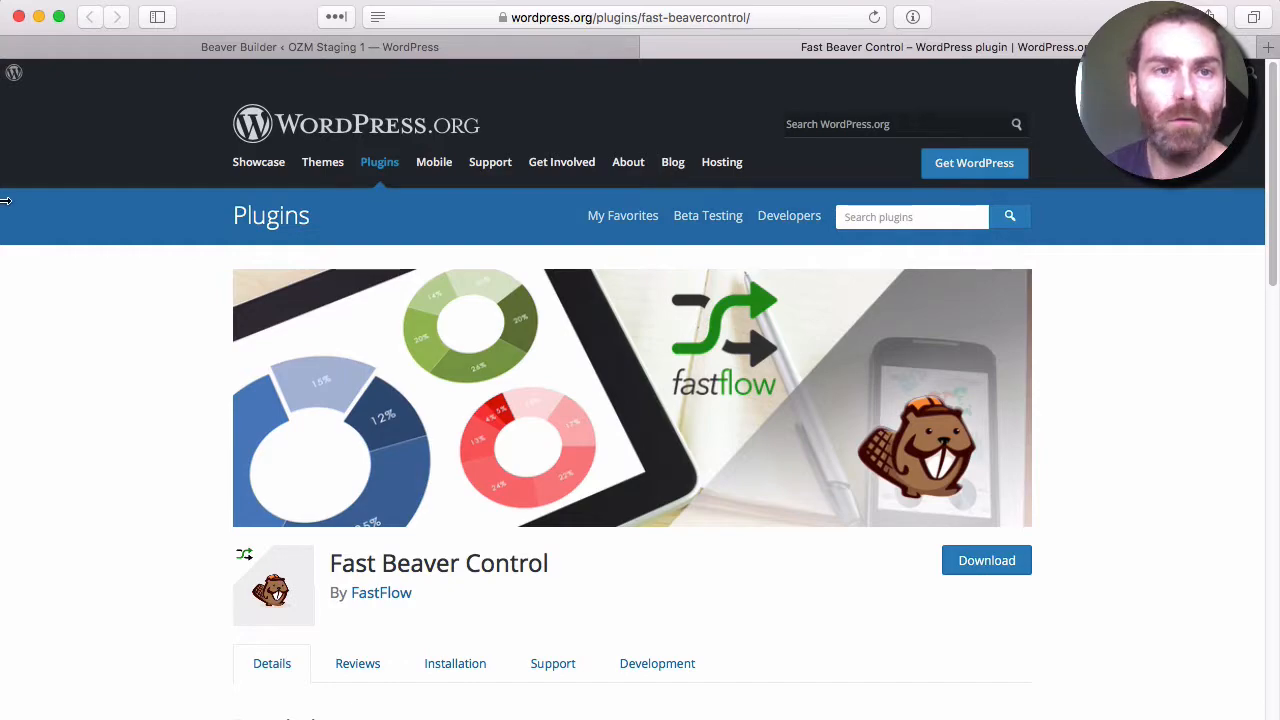
Step: Go to the staging site's page for adding new plugins and search for fastflow
{"action": "left_click", "coordinate": [252, 50]}
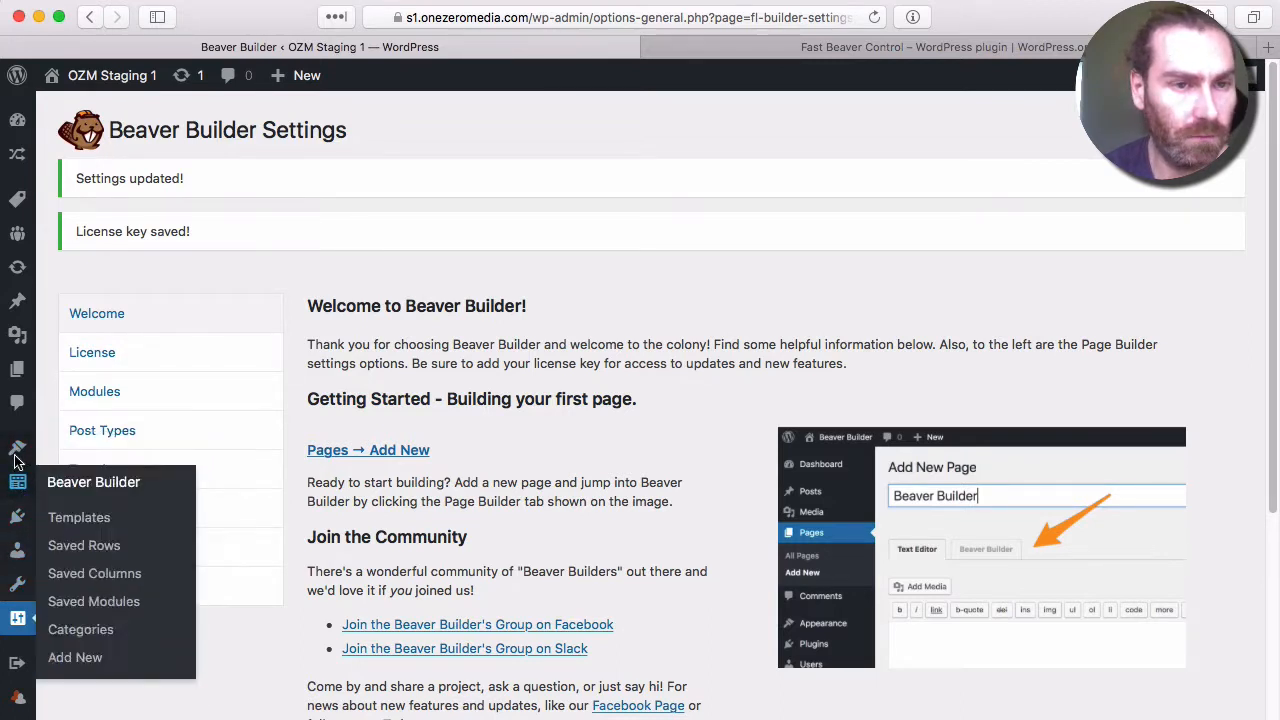
{"action": "mouse_move", "coordinate": [18, 516]}
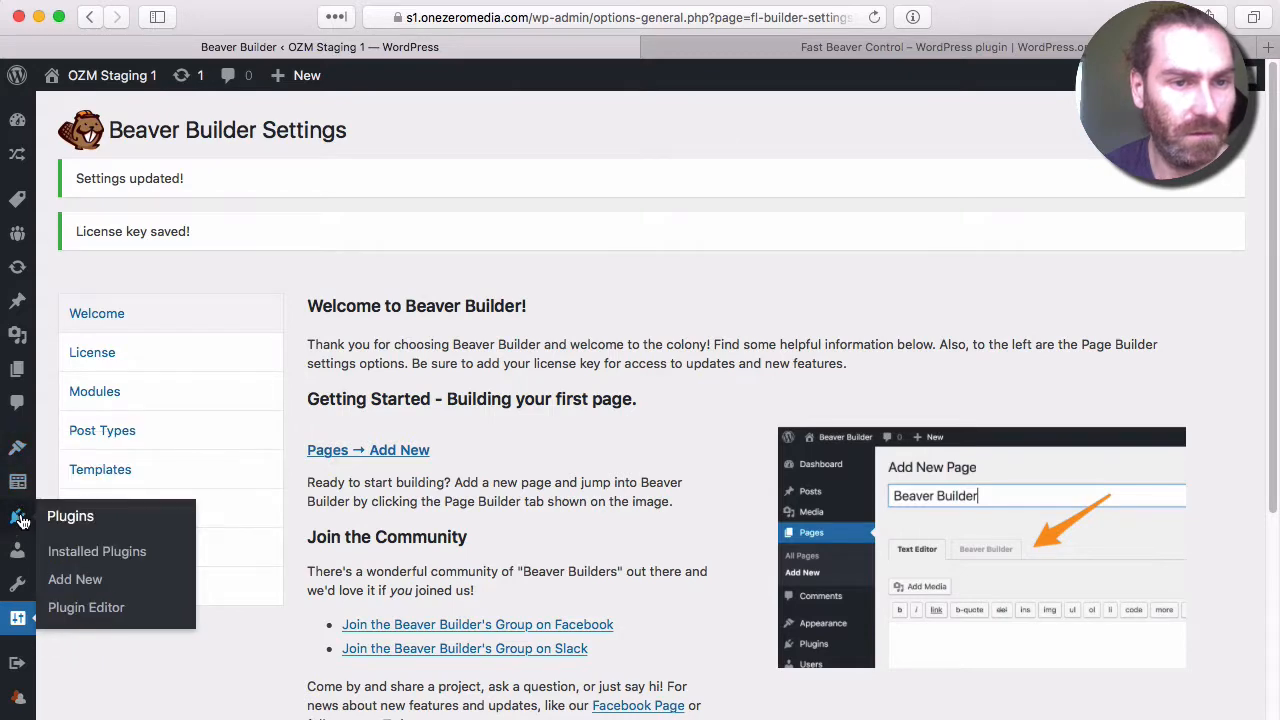
{"action": "left_click", "coordinate": [82, 579]}
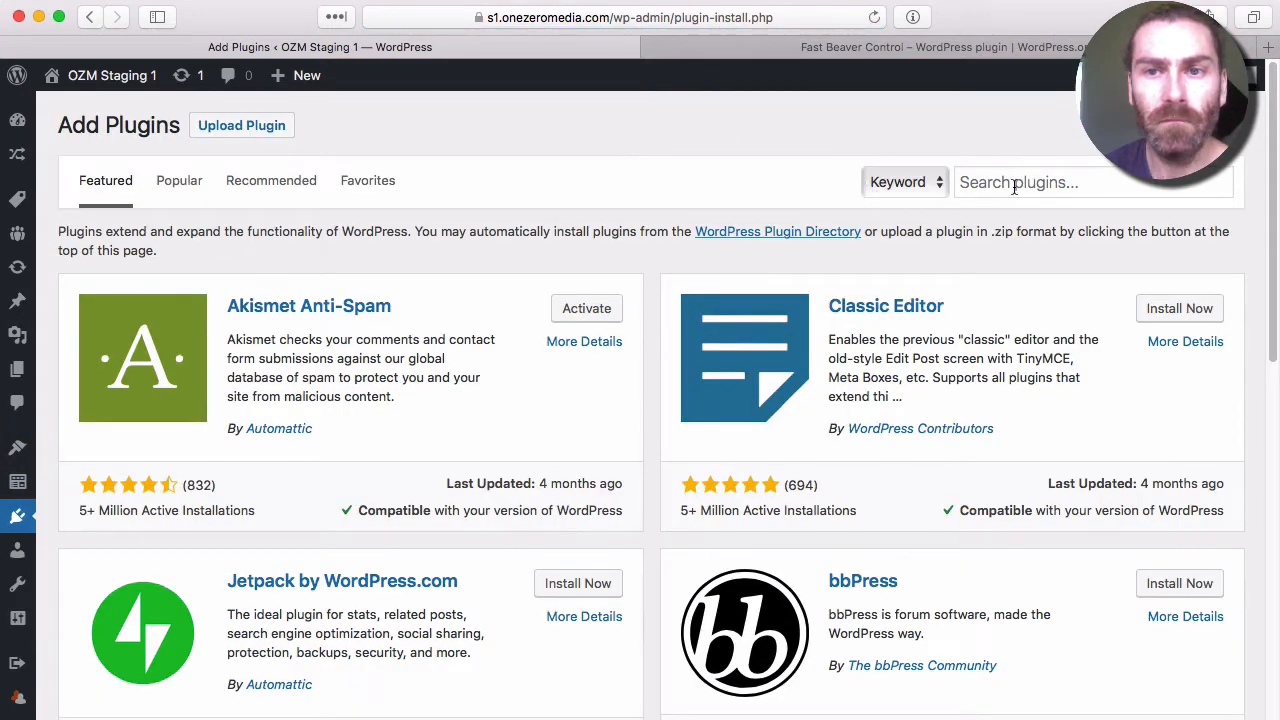
{"action": "left_click", "coordinate": [1014, 187]}
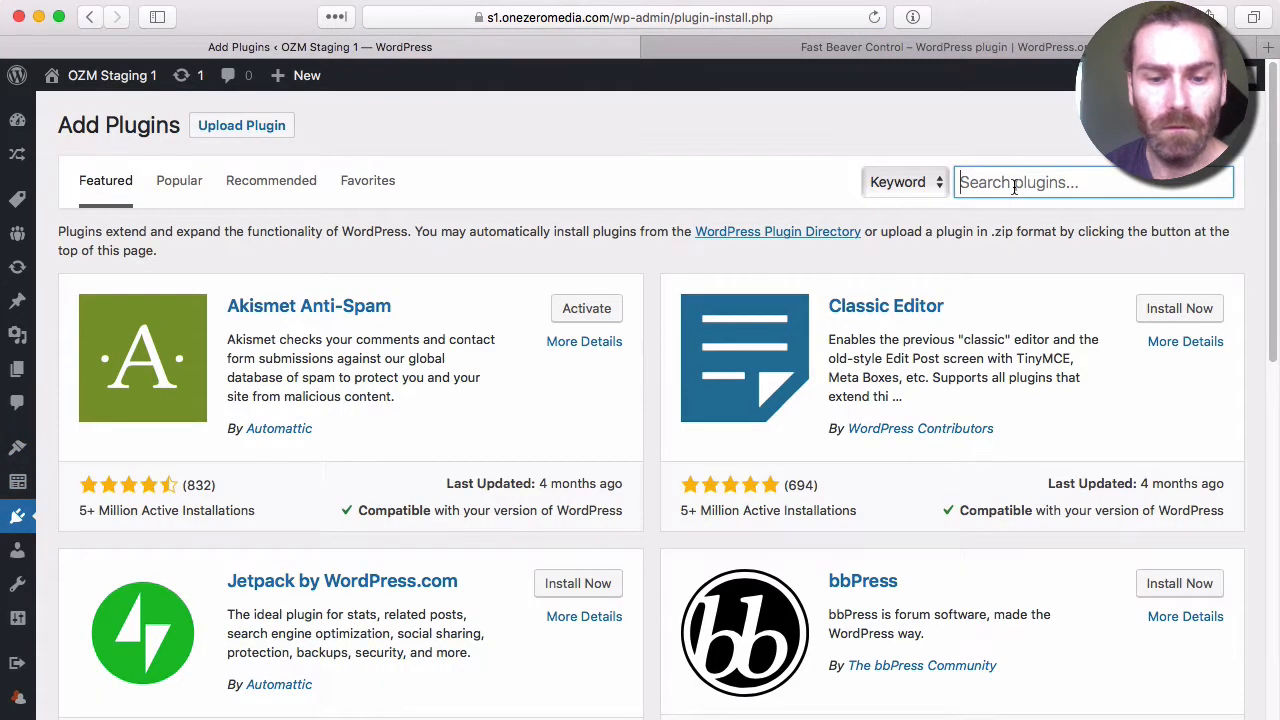
{"action": "type", "text": "fastflow"}
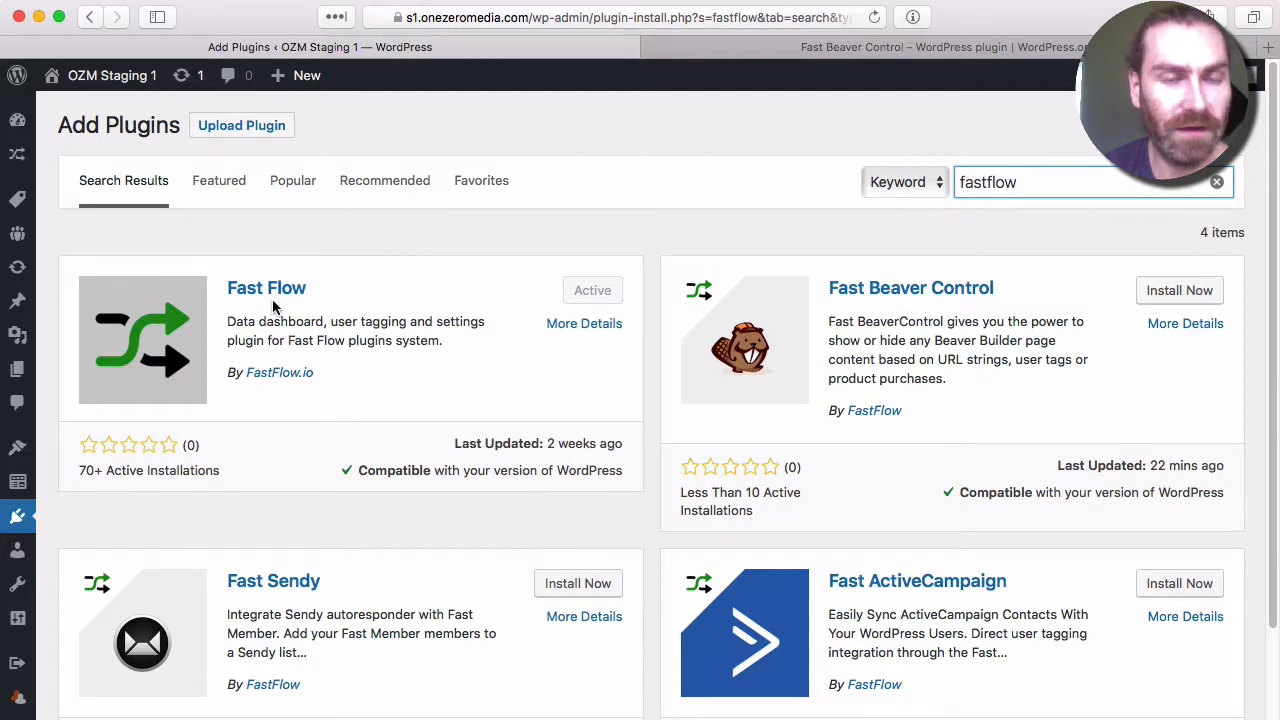
Step: Install and activate Fast Beaver Control from the free Fast Flow add-ons
{"action": "mouse_move", "coordinate": [33, 157]}
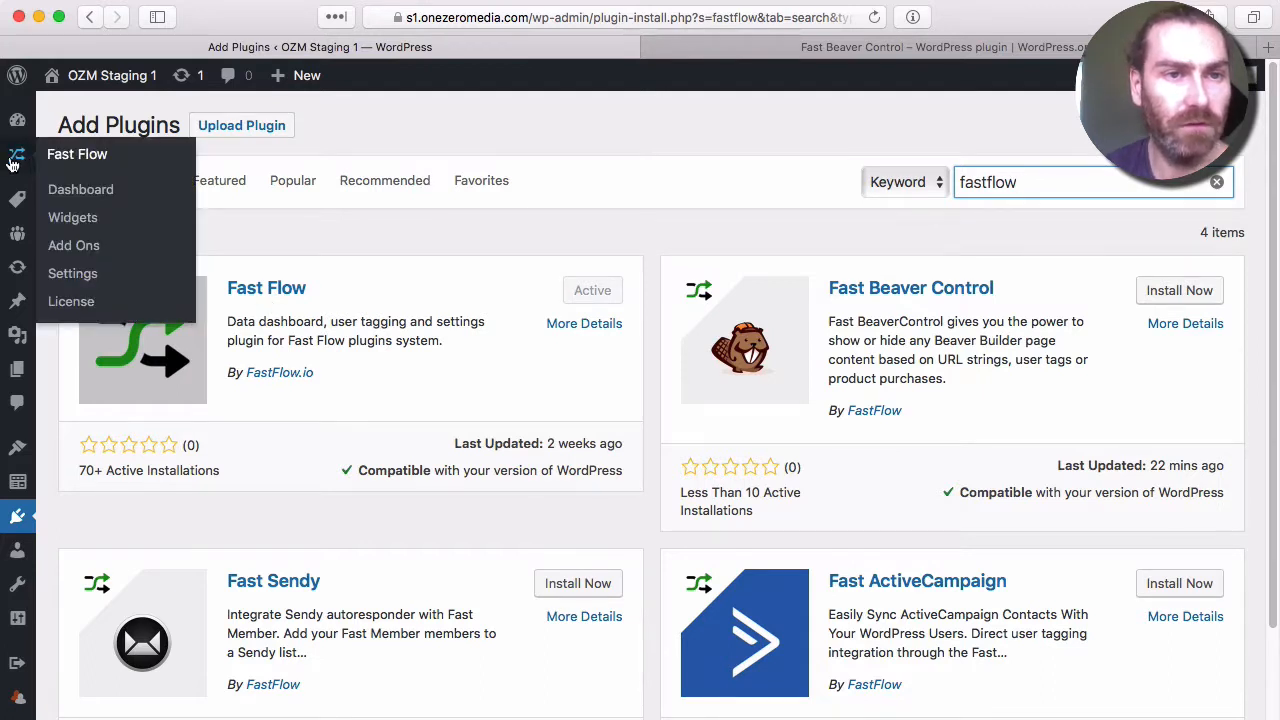
{"action": "left_click", "coordinate": [65, 245]}
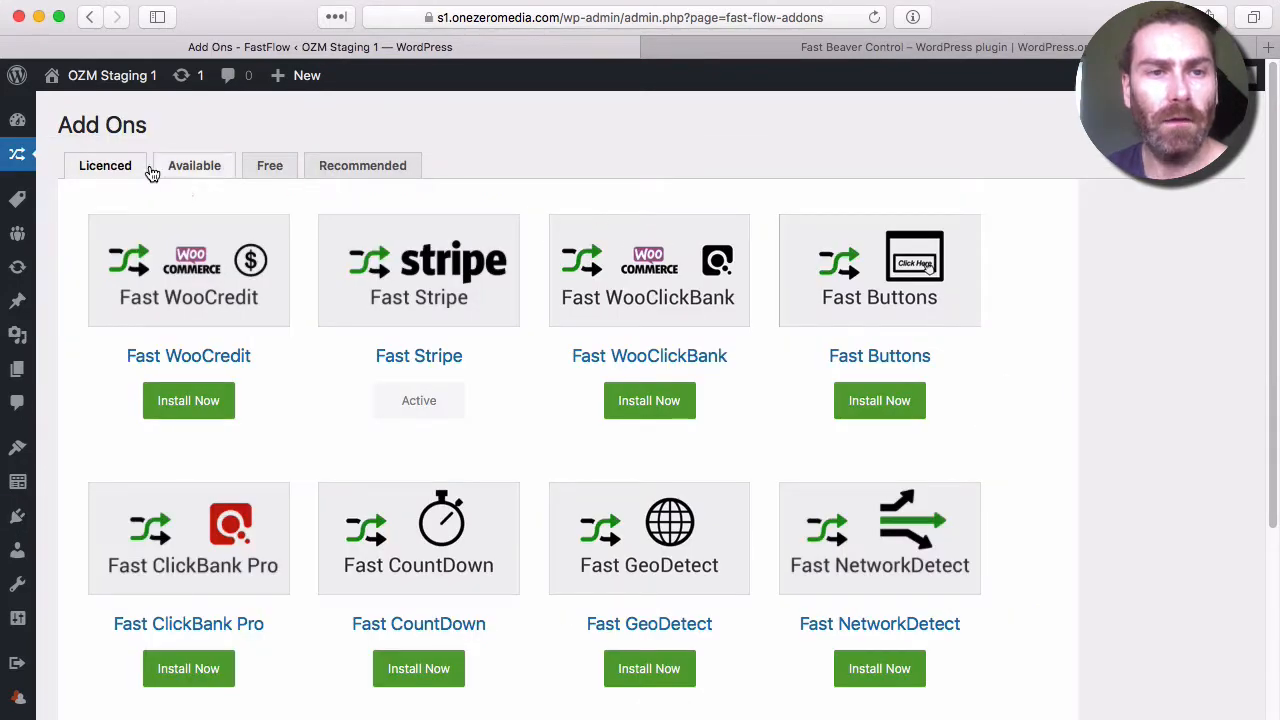
{"action": "left_click", "coordinate": [274, 166]}
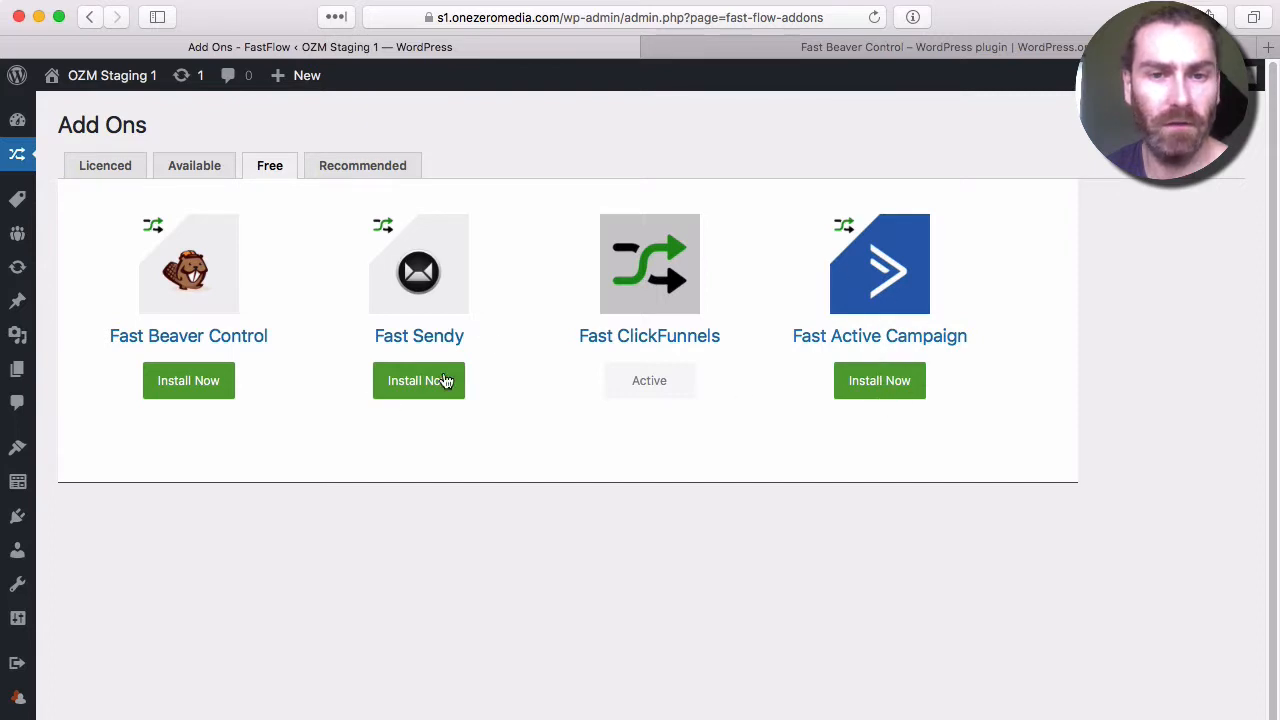
{"action": "left_click", "coordinate": [191, 389]}
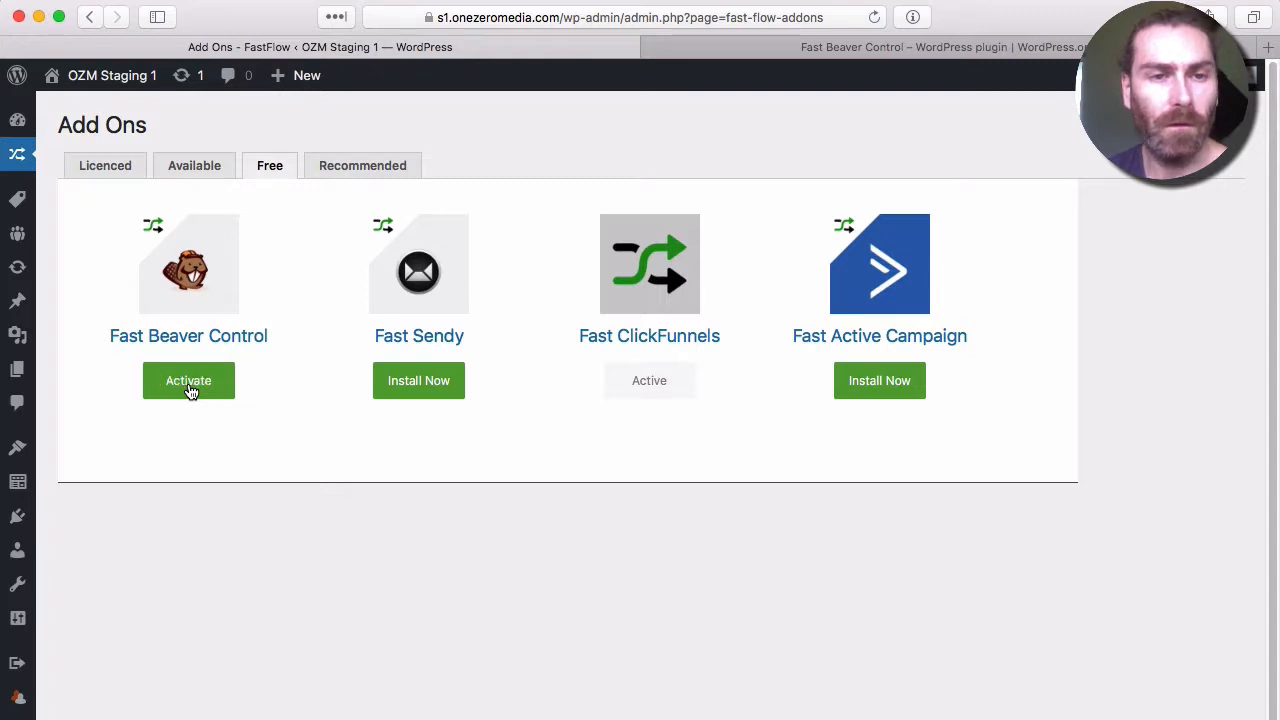
{"action": "left_click", "coordinate": [191, 389]}
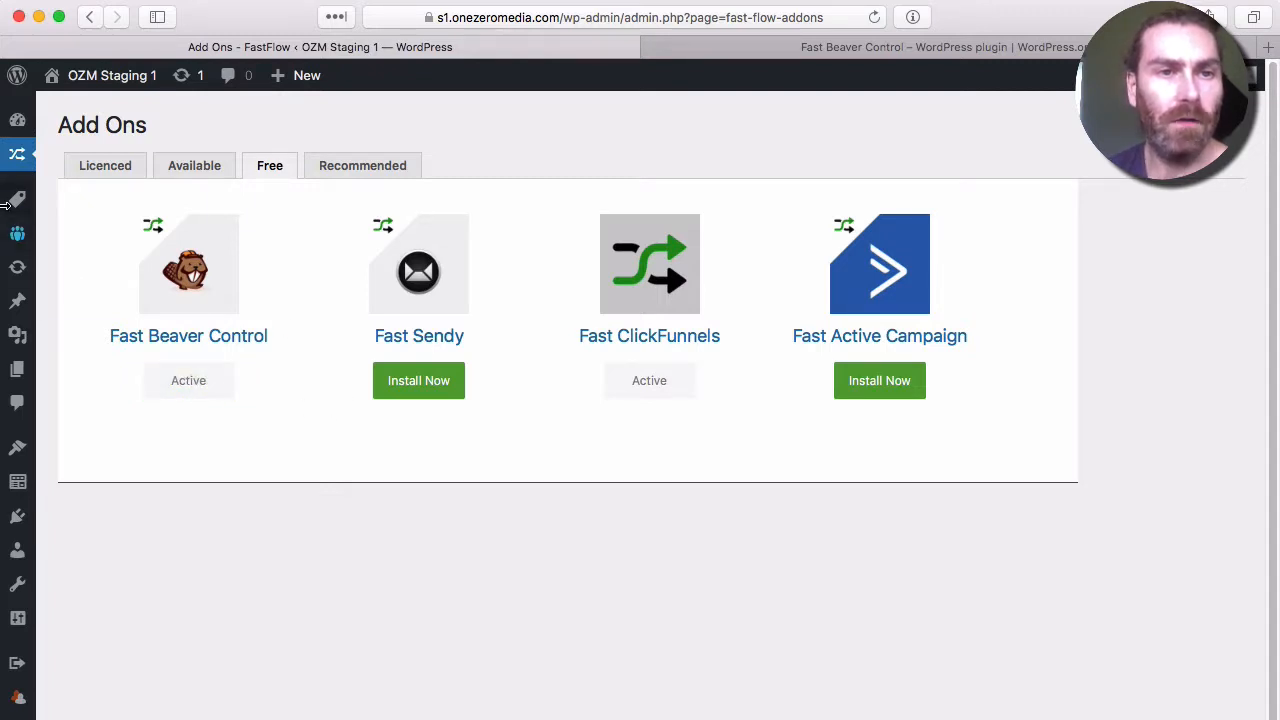
Step: Create a new page titled "Beaver Control Demo" and publish it
{"action": "mouse_move", "coordinate": [297, 83]}
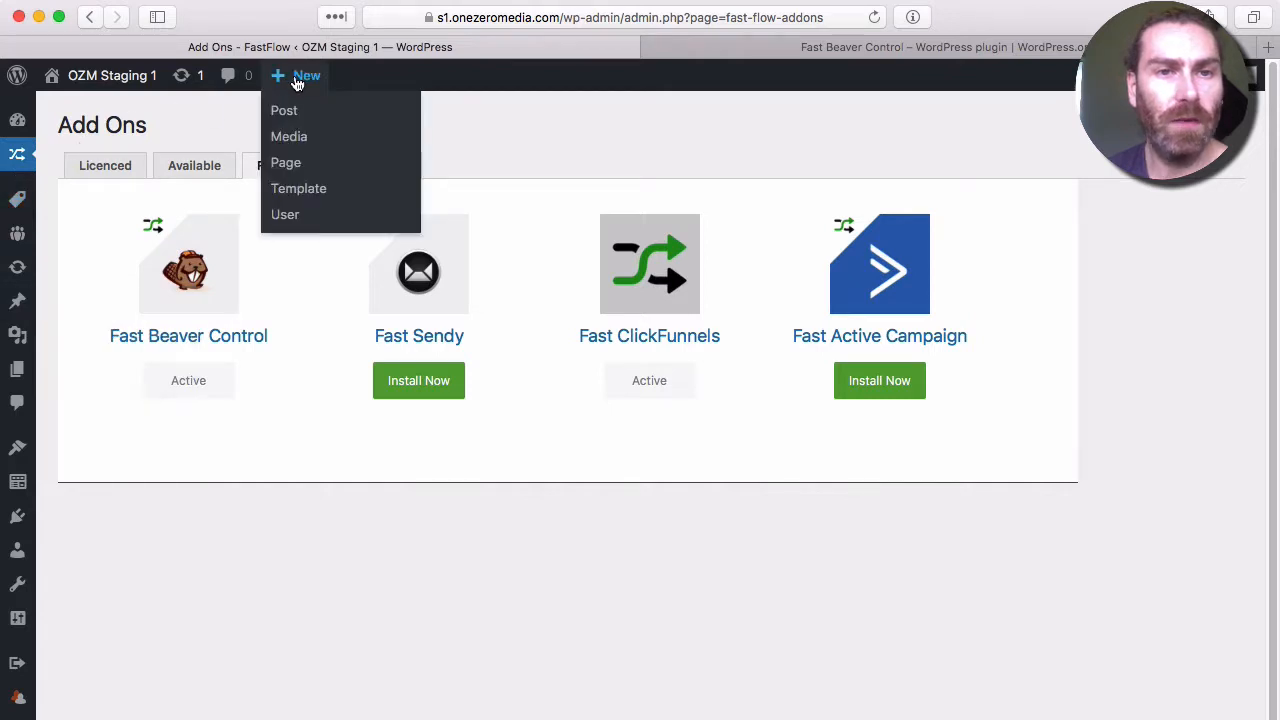
{"action": "left_click", "coordinate": [284, 163]}
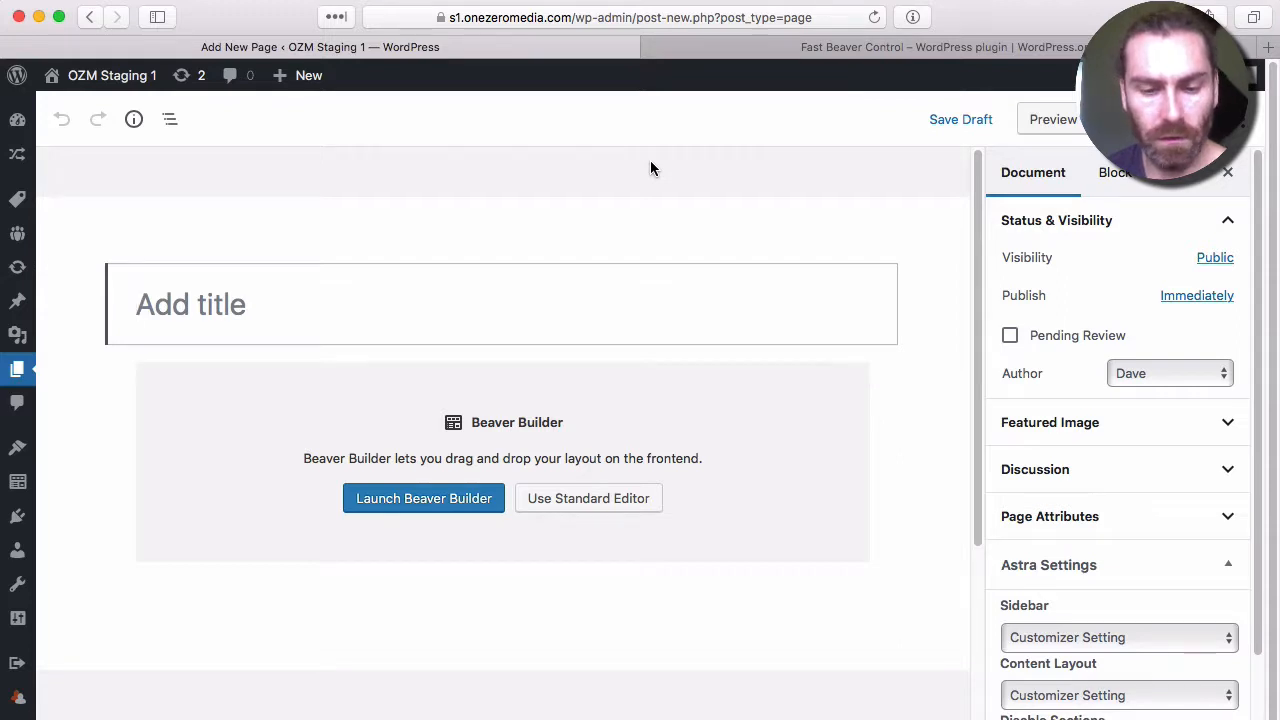
{"action": "type", "text": "Beaver Co"}
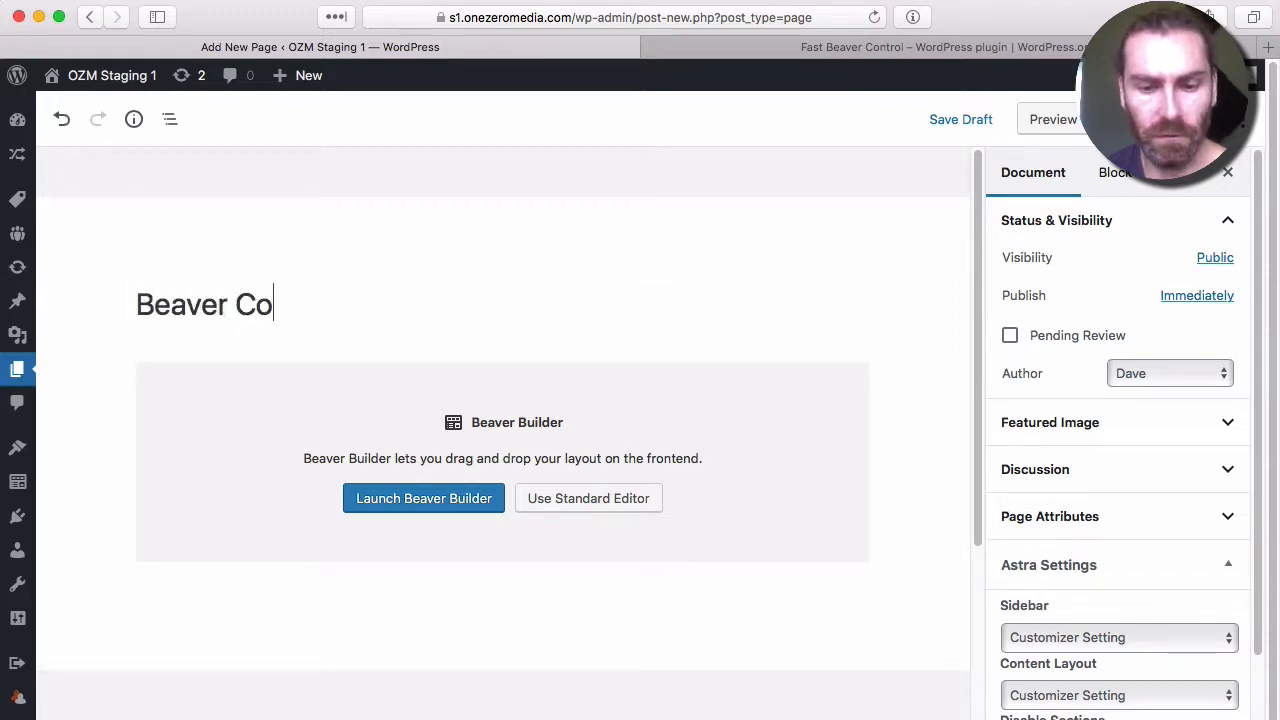
{"action": "type", "text": "ntrol Demo"}
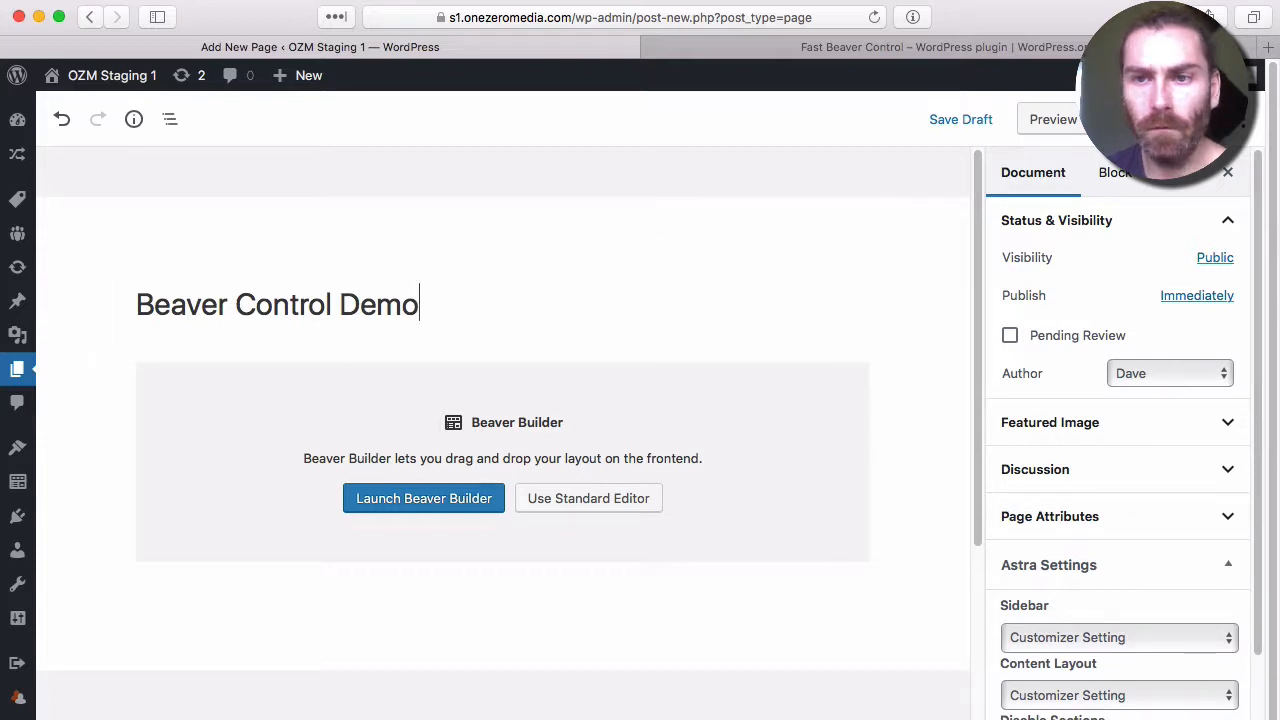
{"action": "left_click", "coordinate": [1136, 119]}
{"action": "left_click", "coordinate": [1136, 119]}
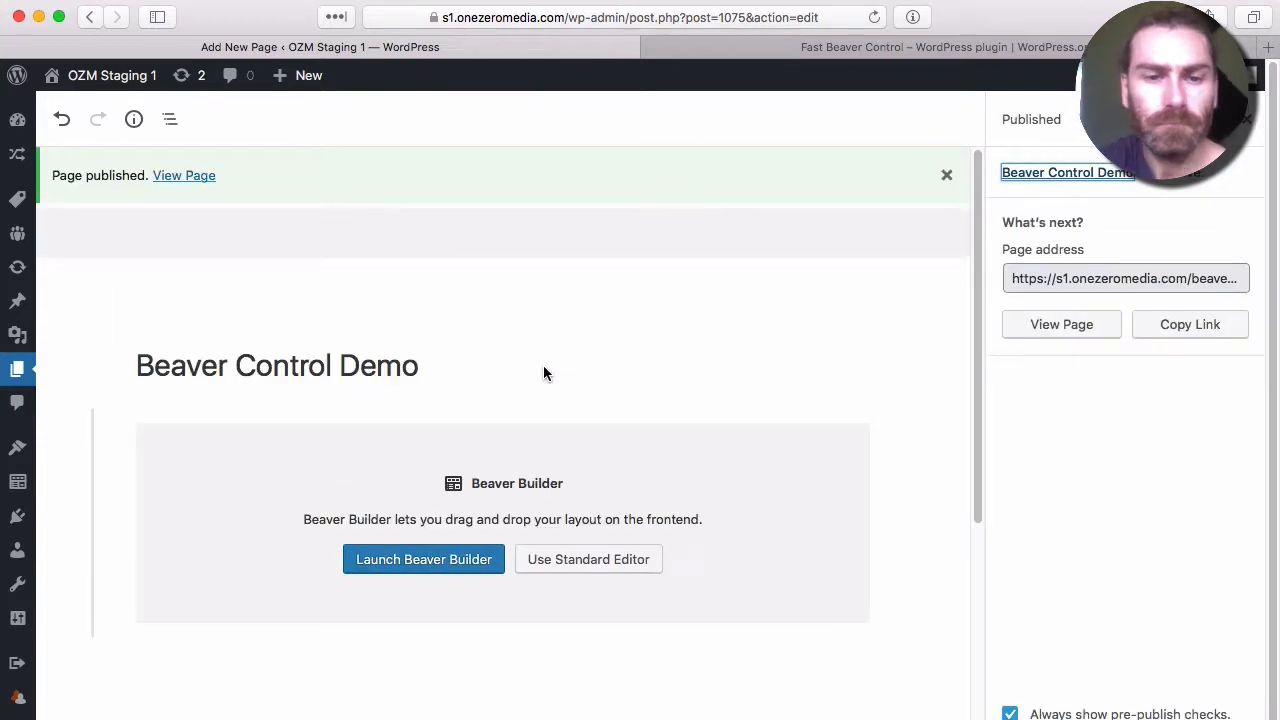
Step: Launch Beaver Builder for the new page and undock its content panel so it floats over the layout
{"action": "left_click", "coordinate": [403, 560]}
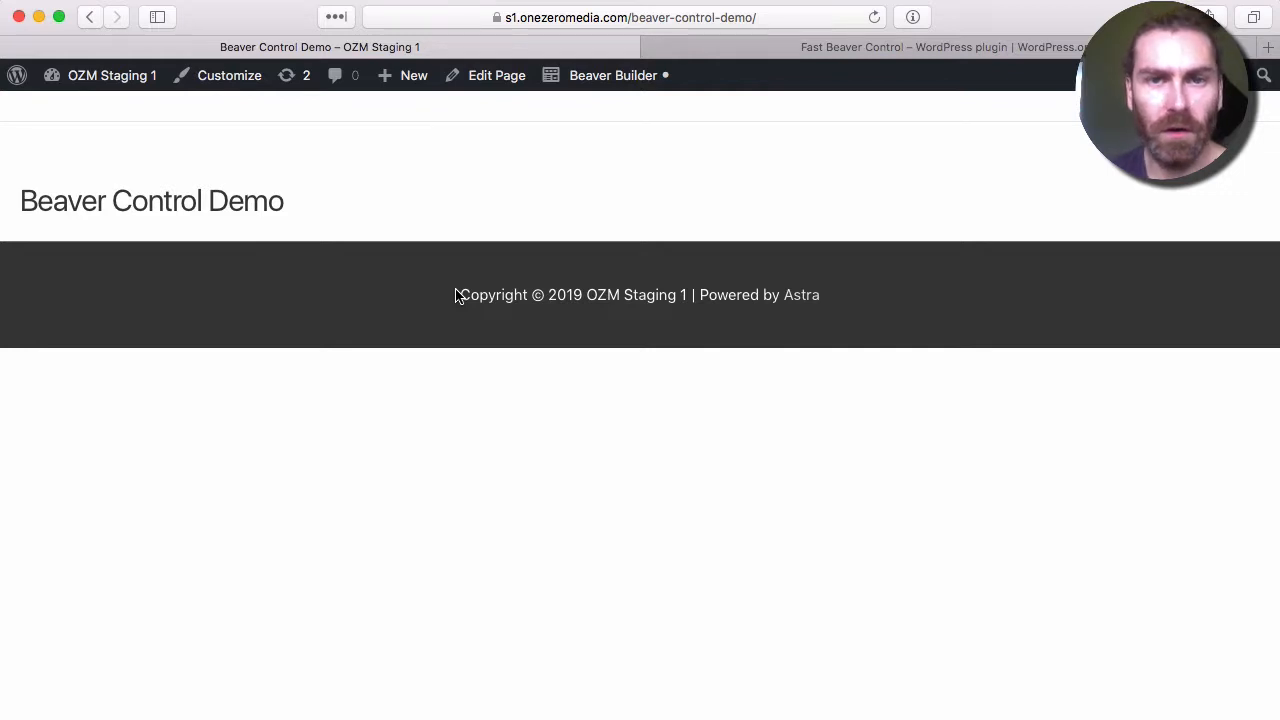
{"action": "left_click", "coordinate": [598, 78]}
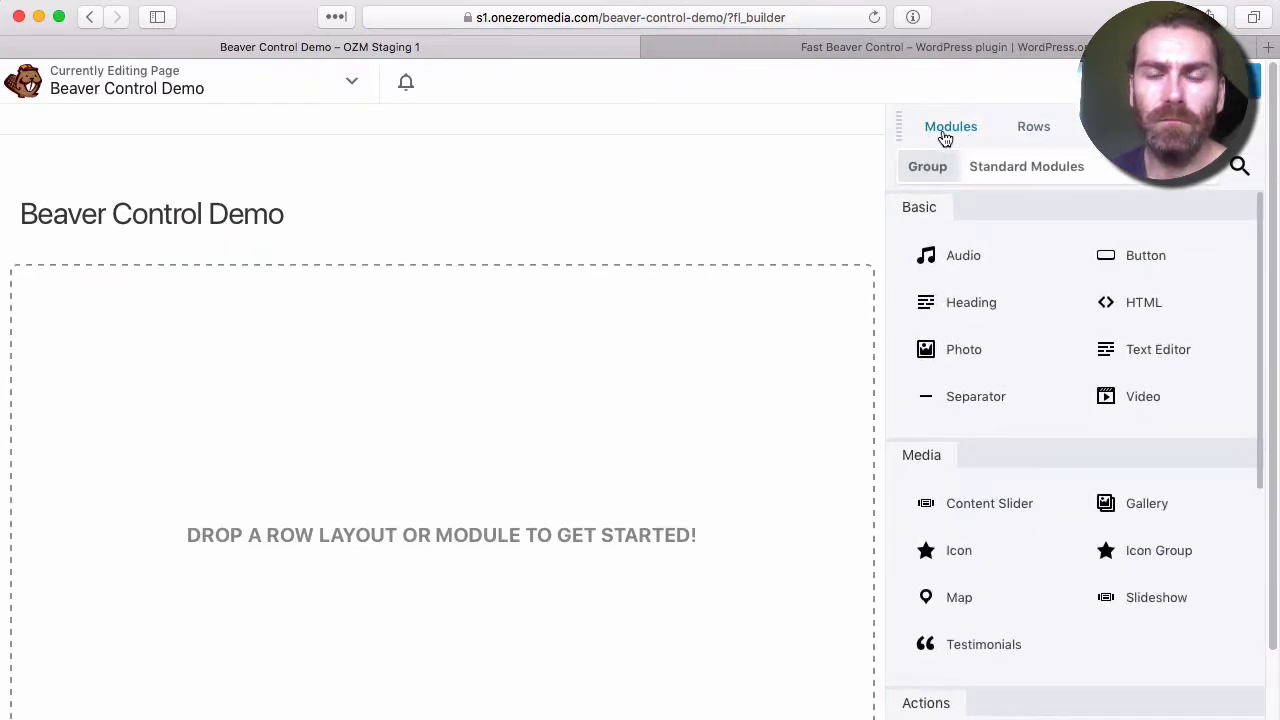
{"action": "left_click_drag", "start_coordinate": [895, 127], "coordinate": [903, 183]}
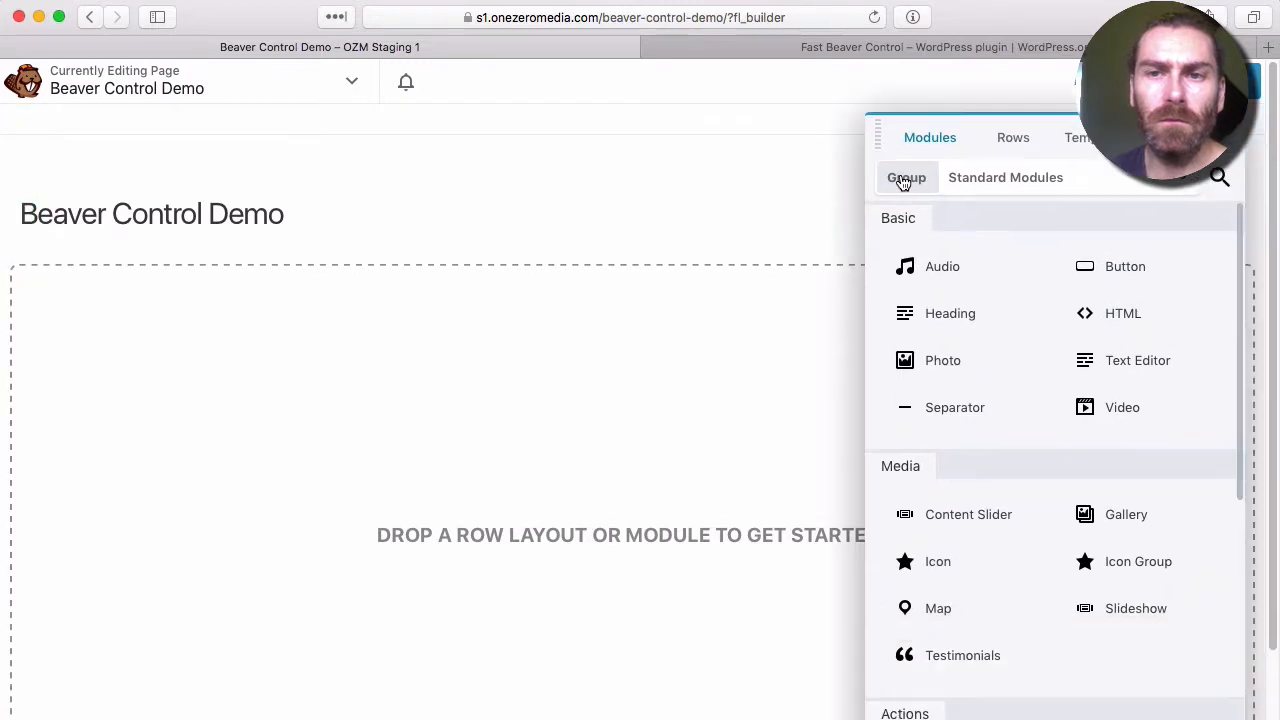
{"action": "left_click", "coordinate": [1172, 82]}
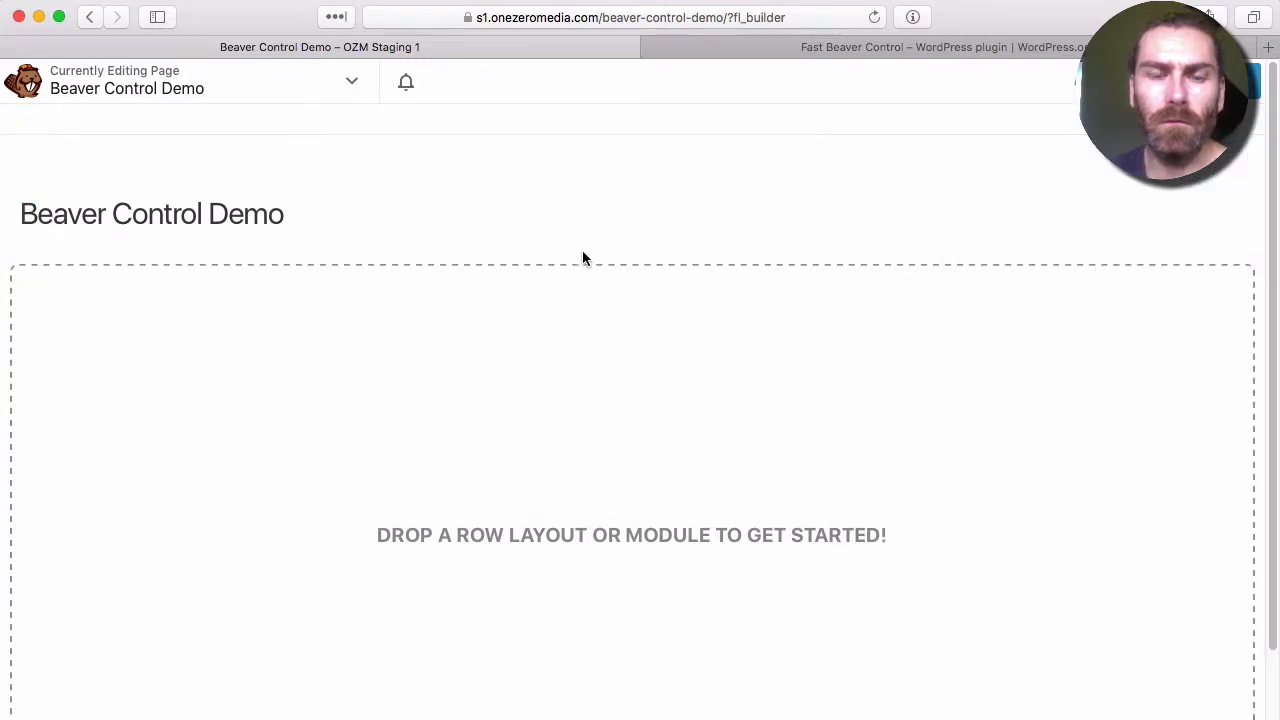
{"action": "scroll", "coordinate": [663, 297], "scroll_direction": "down", "scroll_amount": 3}
{"action": "scroll", "coordinate": [663, 297], "scroll_direction": "up", "scroll_amount": 3}
{"action": "scroll", "coordinate": [663, 297], "scroll_direction": "down", "scroll_amount": 3}
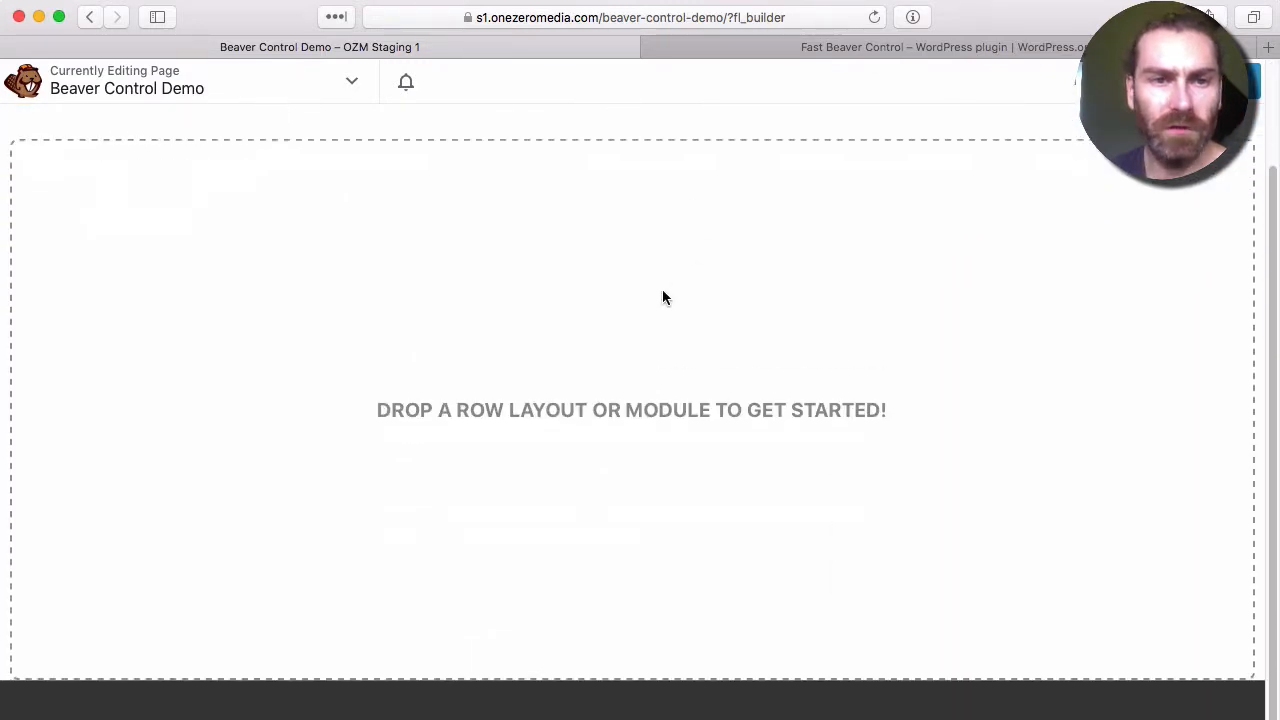
{"action": "scroll", "coordinate": [662, 297], "scroll_direction": "up", "scroll_amount": 3}
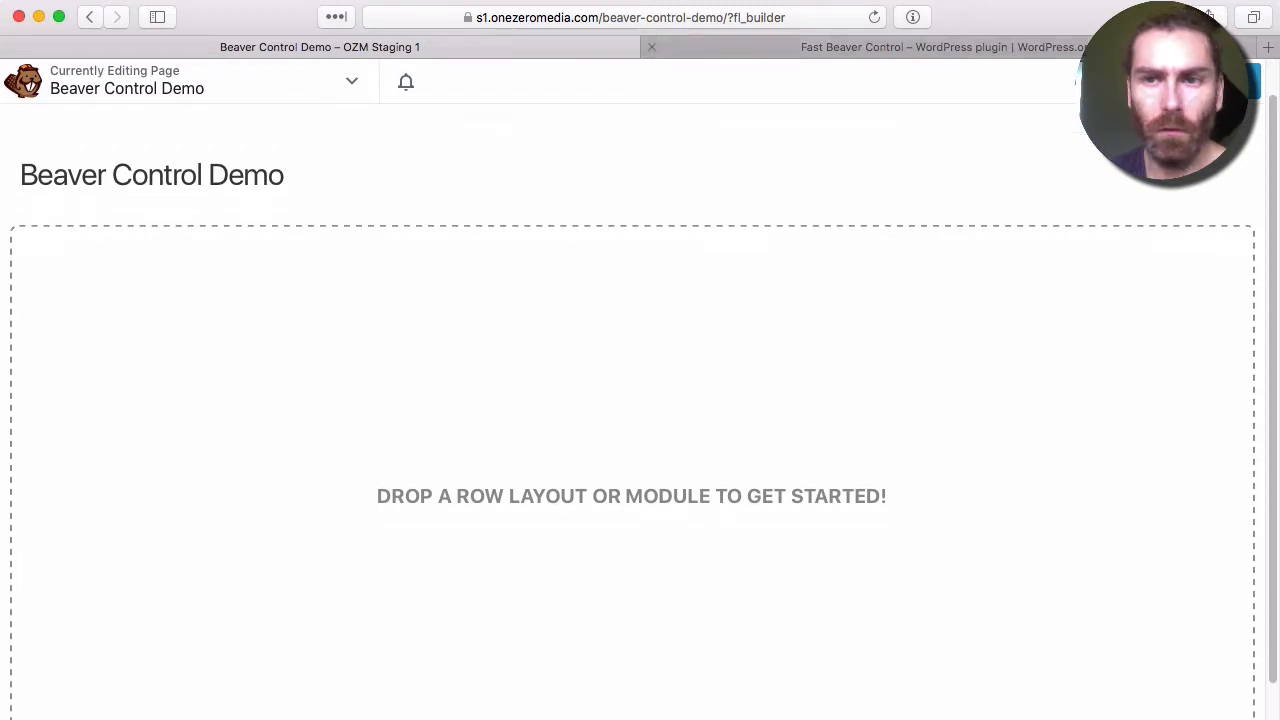
{"action": "left_click", "coordinate": [1172, 82]}
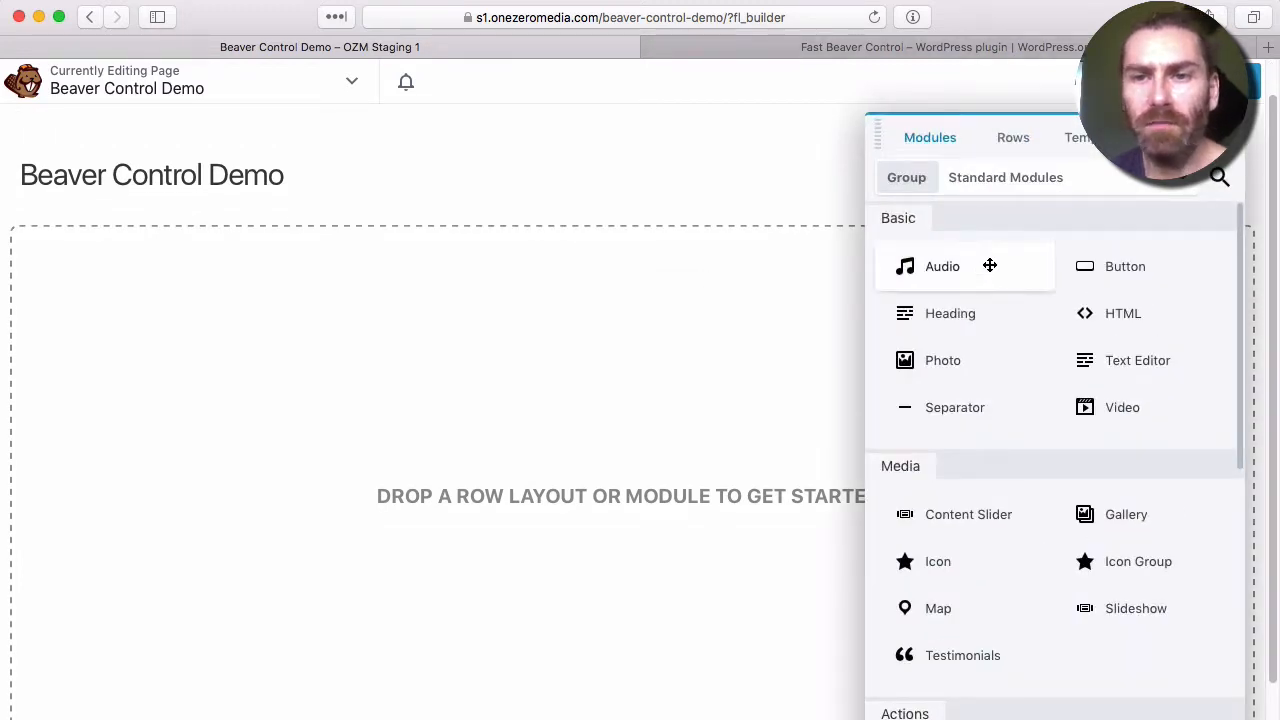
Step: Add the prebuilt Pricing 1 row from the Pricing Tables group to the empty page layout
{"action": "left_click", "coordinate": [1030, 184]}
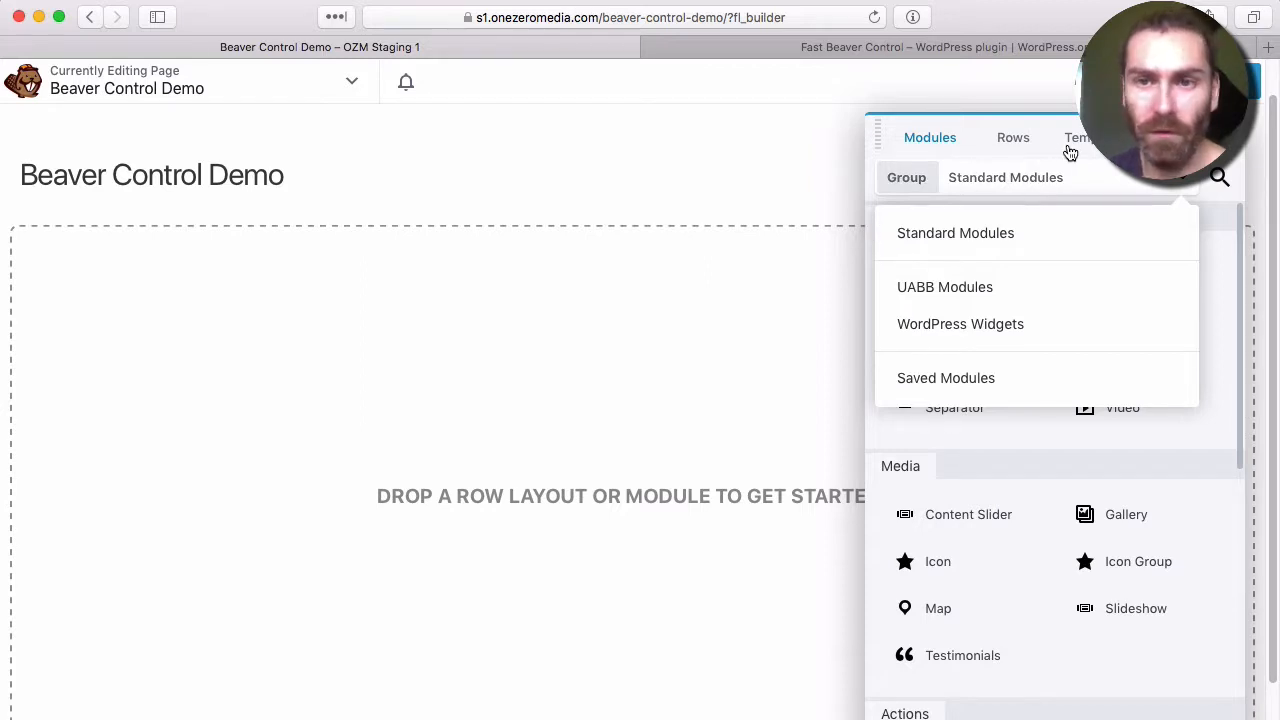
{"action": "left_click", "coordinate": [1036, 178]}
{"action": "left_click", "coordinate": [1058, 179]}
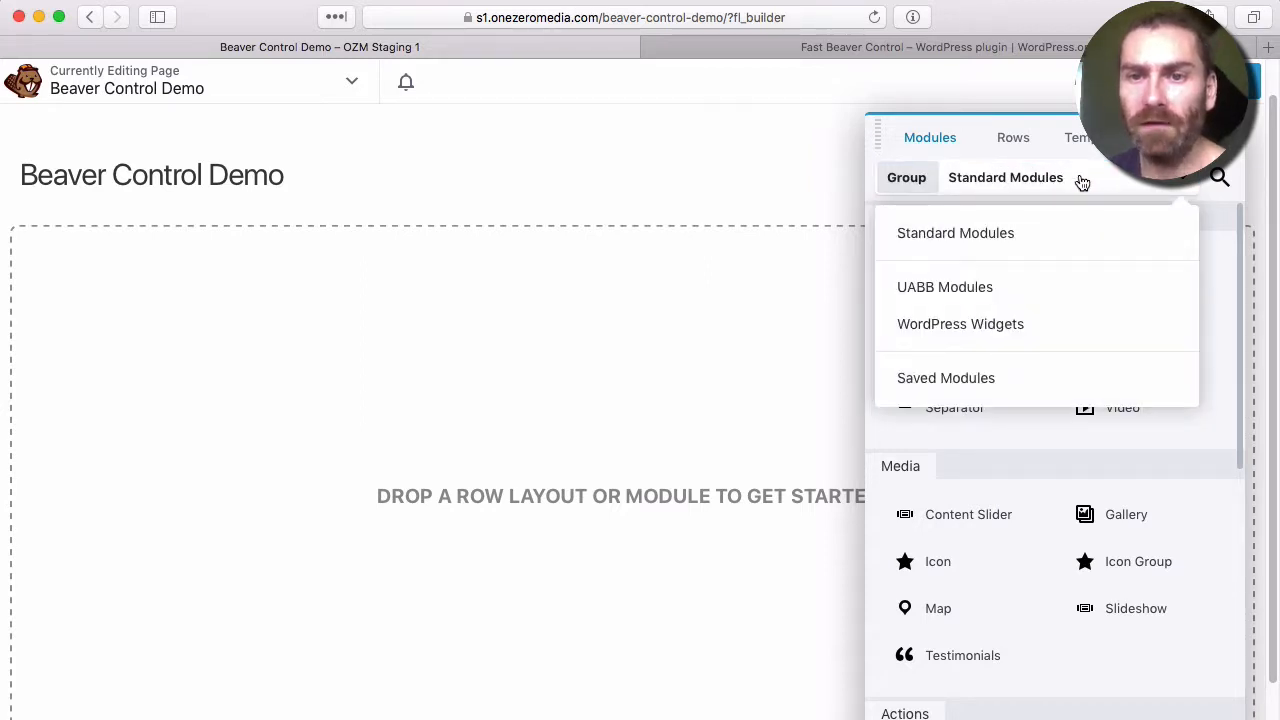
{"action": "left_click", "coordinate": [1012, 140]}
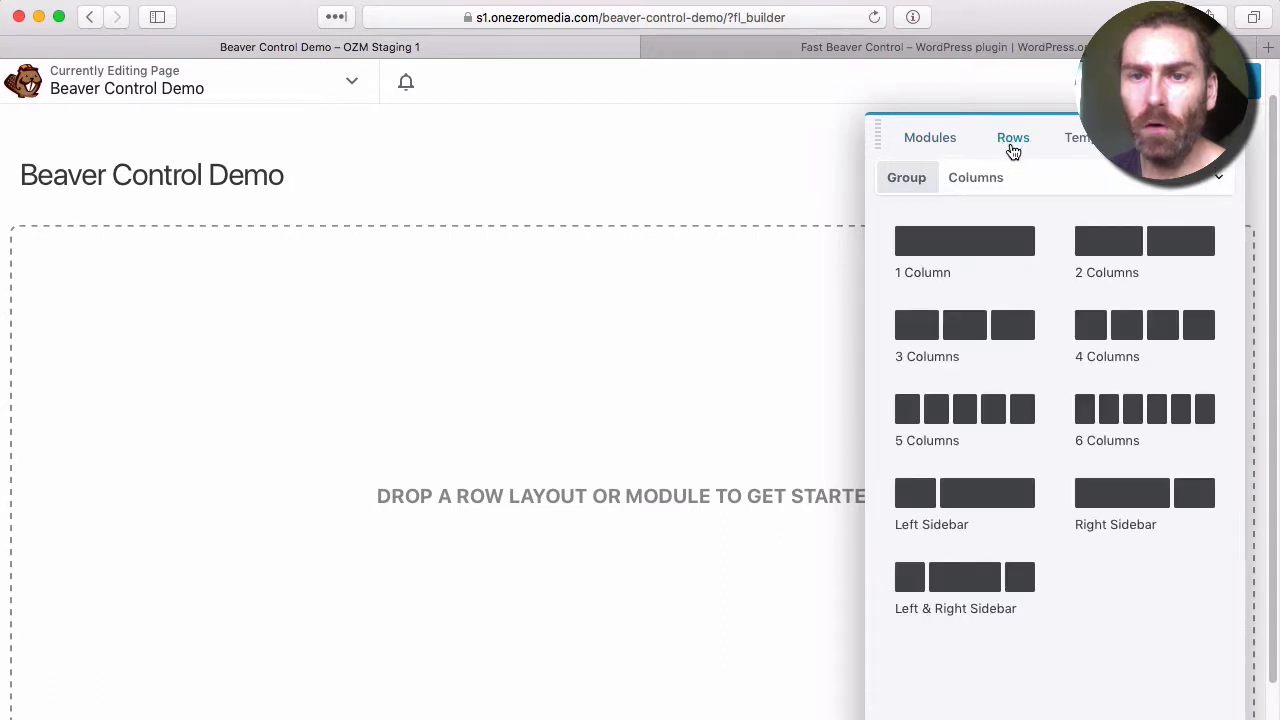
{"action": "left_click", "coordinate": [1043, 186]}
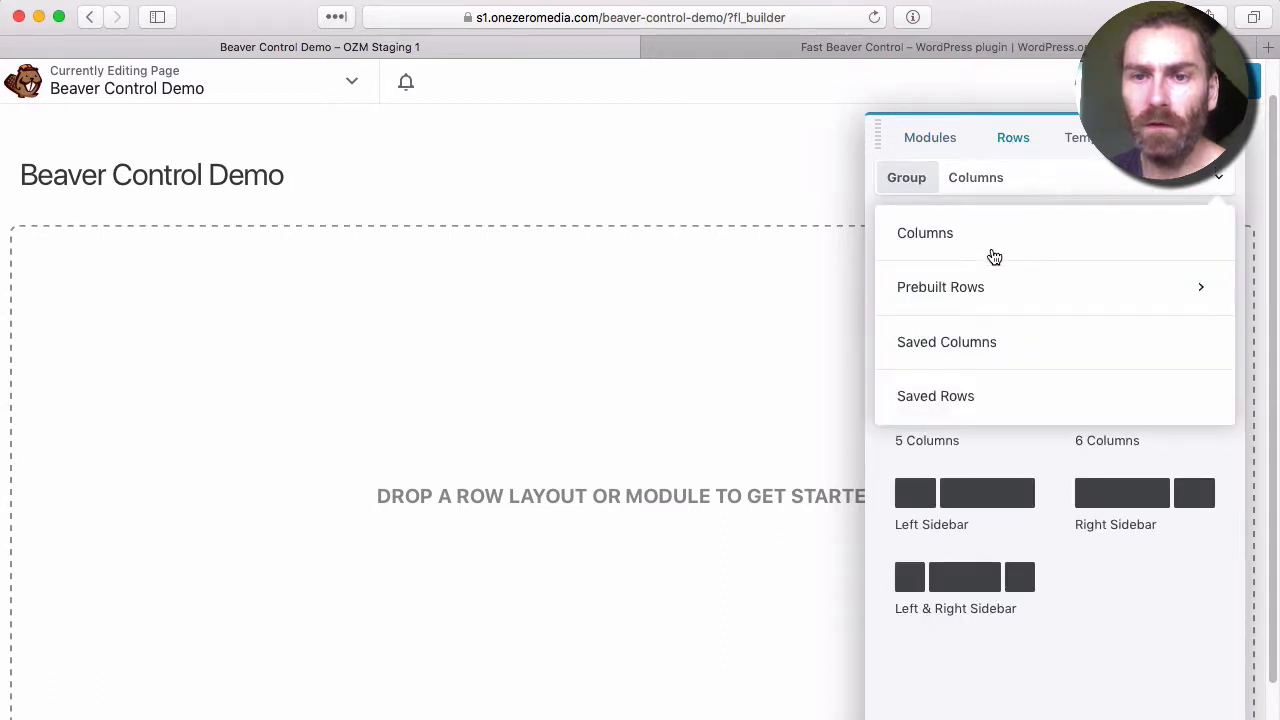
{"action": "left_click", "coordinate": [972, 305]}
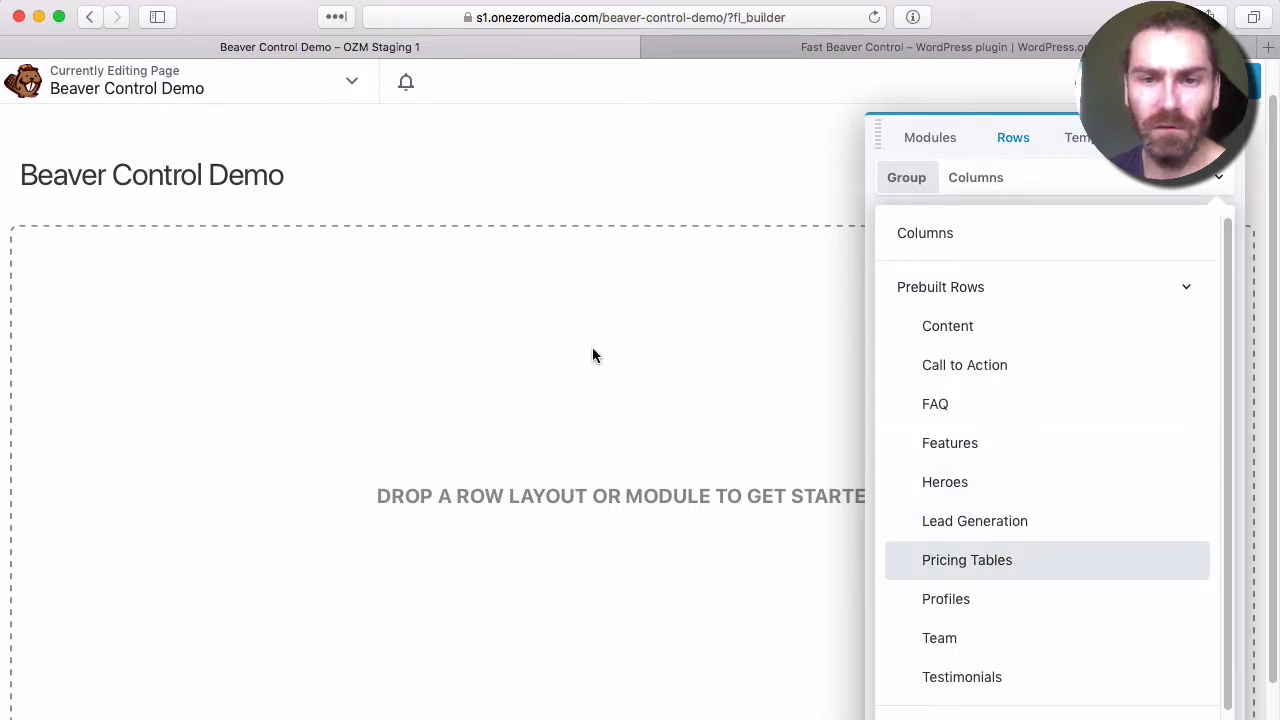
{"action": "left_click", "coordinate": [925, 562]}
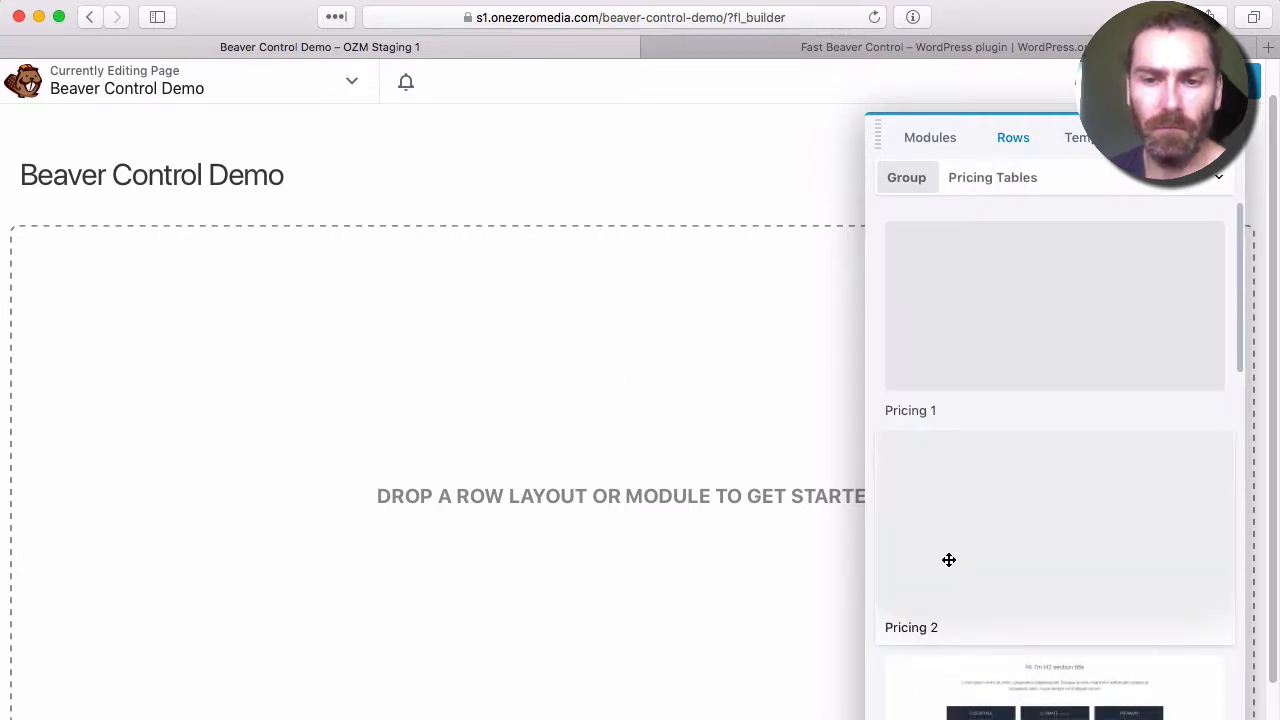
{"action": "scroll", "coordinate": [1045, 430], "scroll_direction": "down", "scroll_amount": 5}
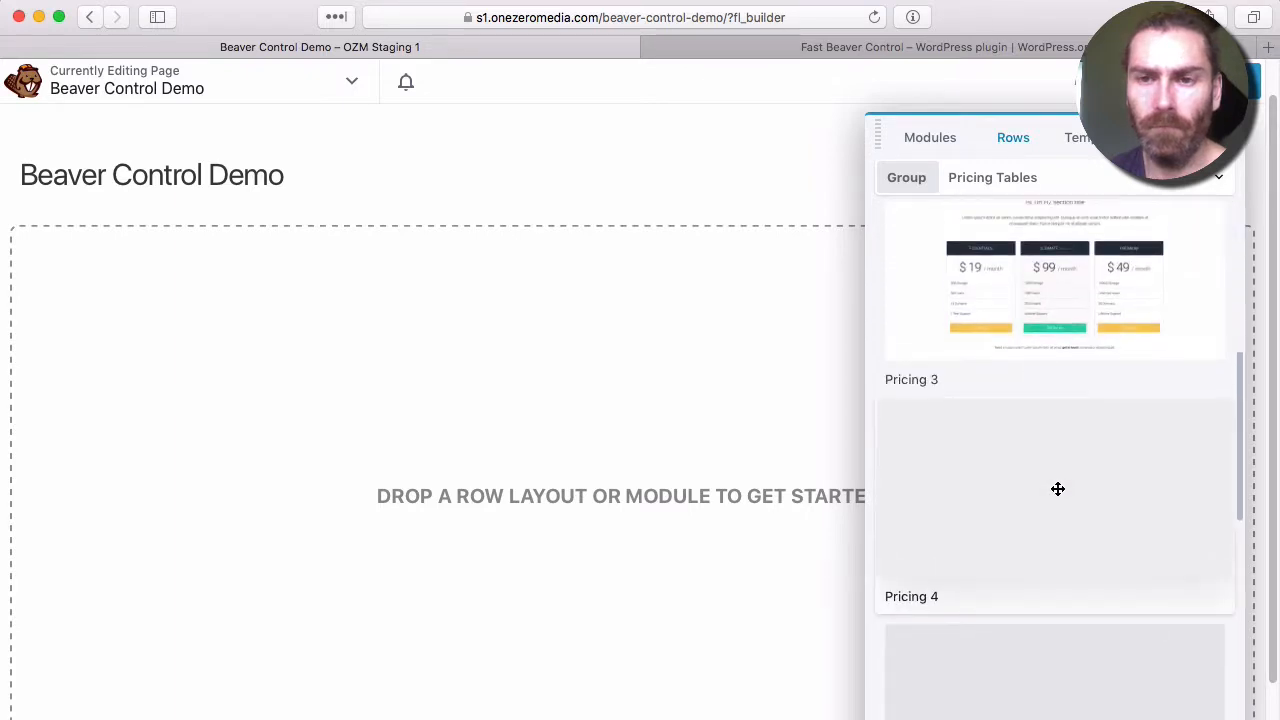
{"action": "scroll", "coordinate": [1057, 490], "scroll_direction": "up", "scroll_amount": 5}
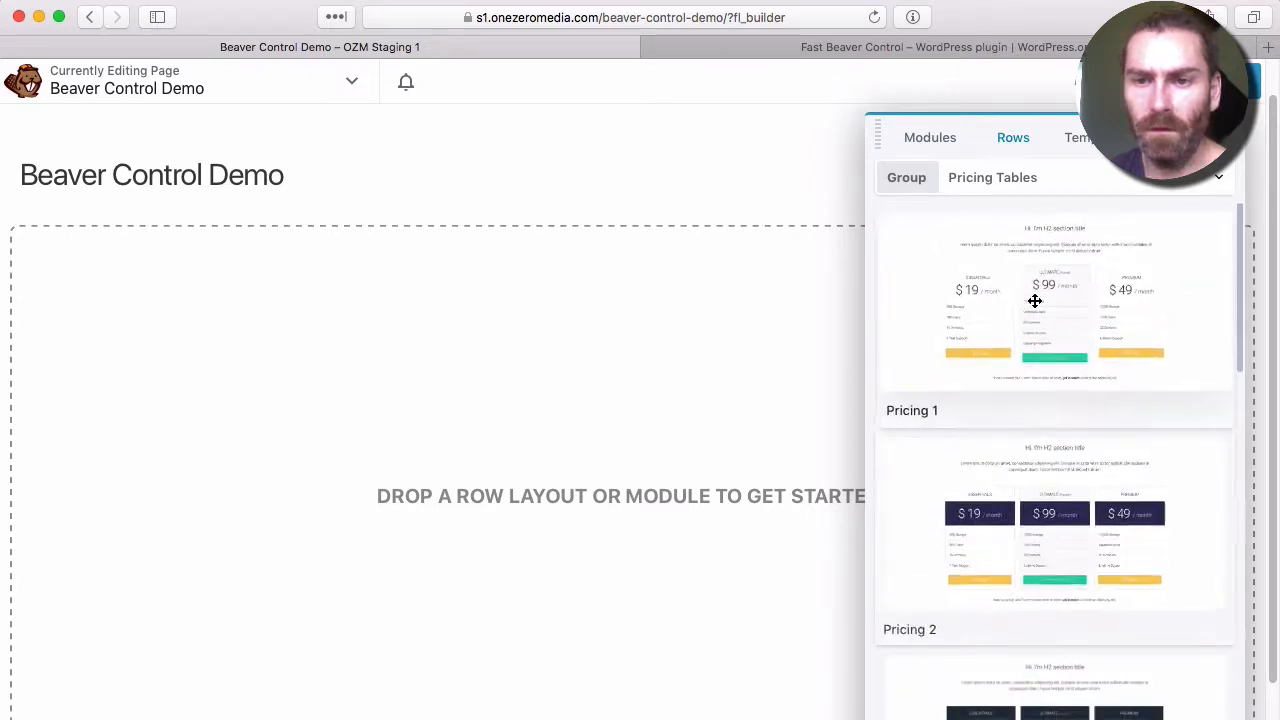
{"action": "left_click_drag", "start_coordinate": [1064, 270], "coordinate": [563, 258]}
{"action": "left_click", "coordinate": [343, 608]}
Step: Open the settings of the pricing table module in the added row
{"action": "scroll", "coordinate": [600, 540], "scroll_direction": "down", "scroll_amount": 2}
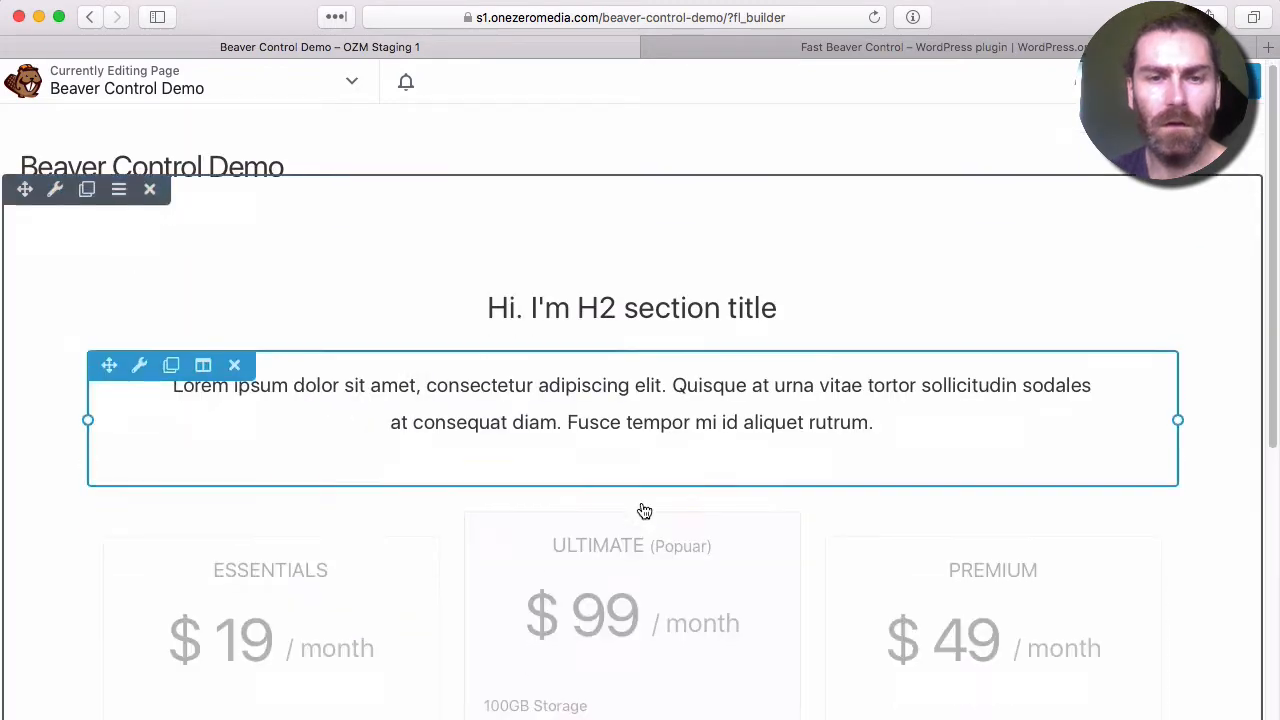
{"action": "scroll", "coordinate": [644, 511], "scroll_direction": "down", "scroll_amount": 5}
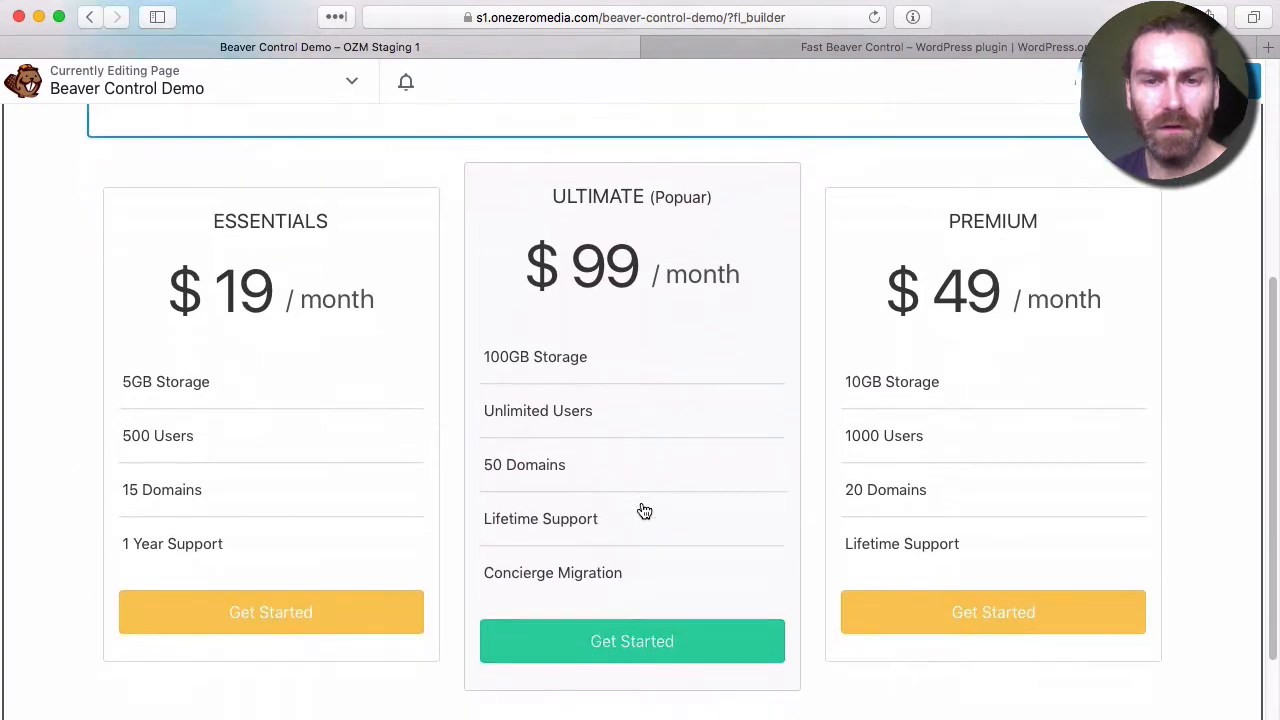
{"action": "scroll", "coordinate": [644, 511], "scroll_direction": "down", "scroll_amount": 1}
{"action": "scroll", "coordinate": [644, 509], "scroll_direction": "up", "scroll_amount": 5}
{"action": "scroll", "coordinate": [643, 508], "scroll_direction": "down", "scroll_amount": 2}
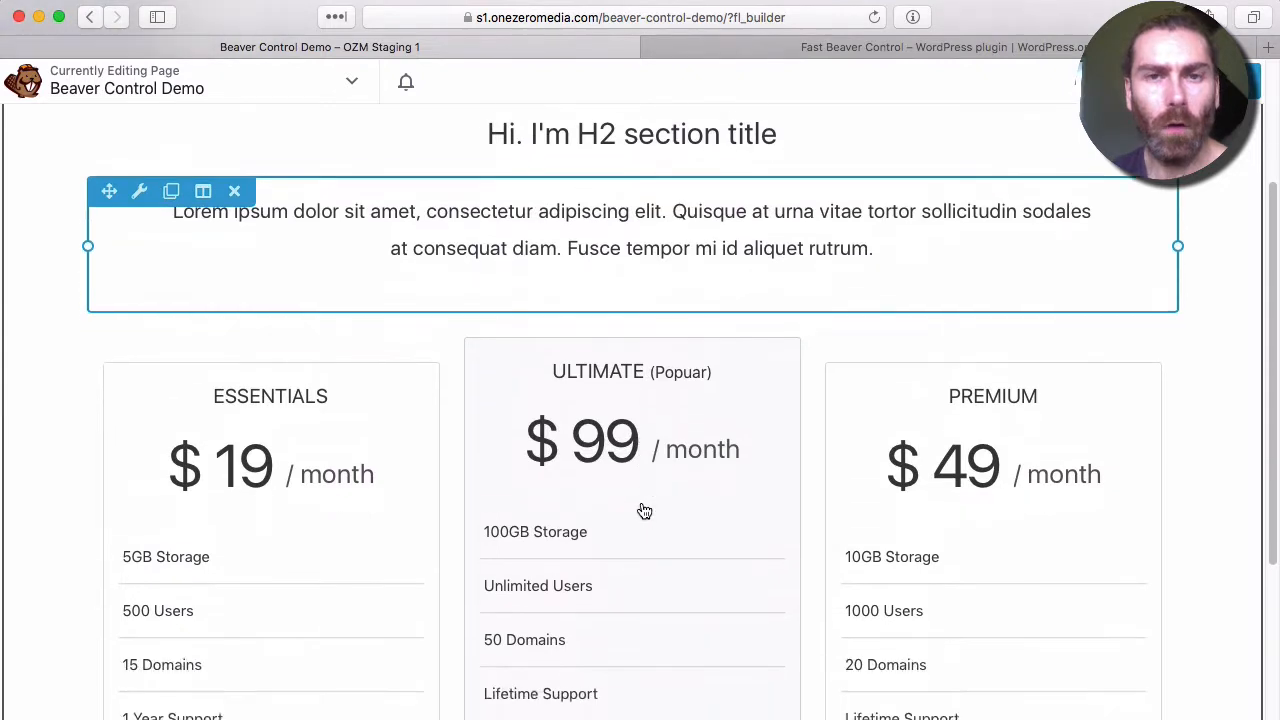
{"action": "scroll", "coordinate": [645, 510], "scroll_direction": "down", "scroll_amount": 1}
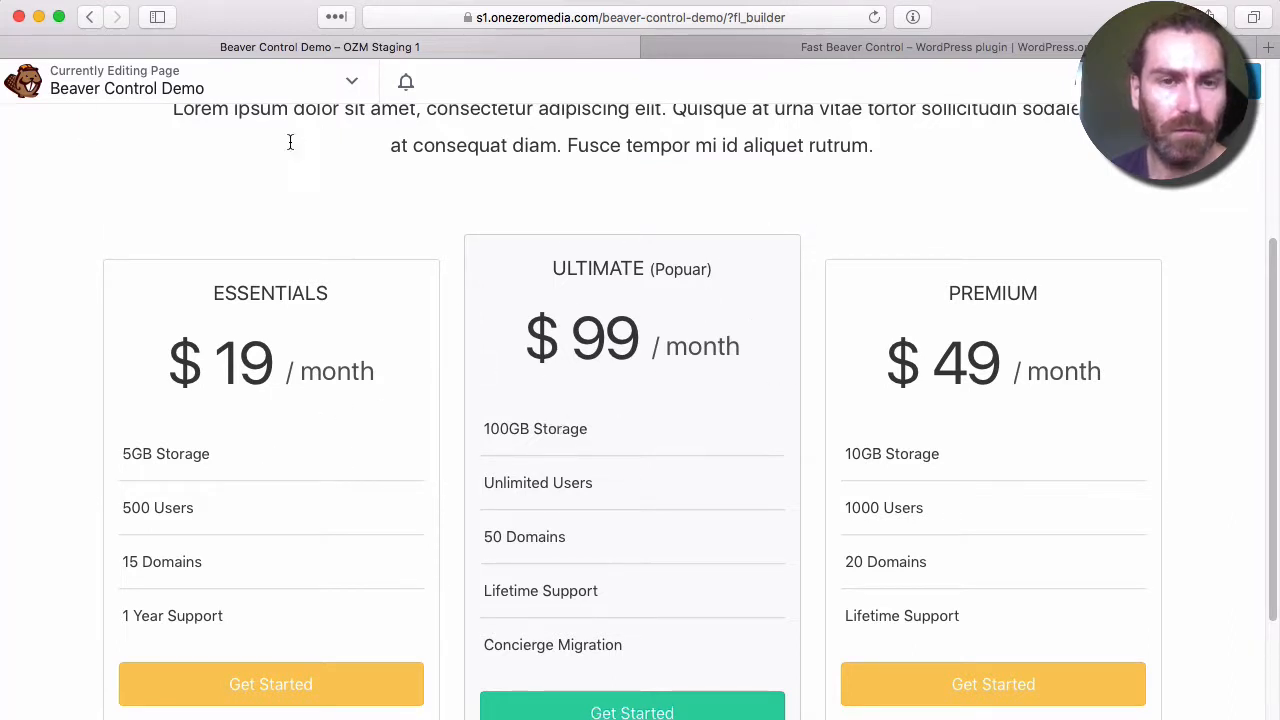
{"action": "left_click", "coordinate": [343, 347]}
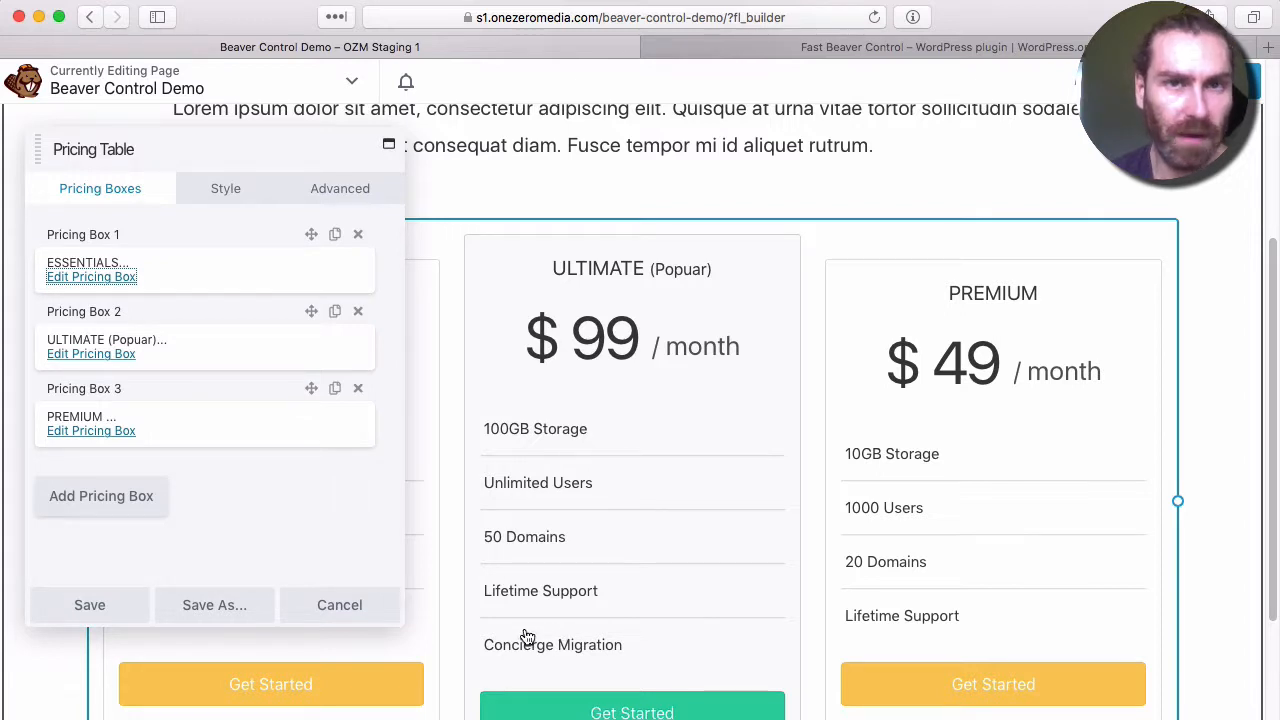
Step: Set the pricing table's display visibility to URL Trigger with hide parameter coupon=20OFF, and save the module settings
{"action": "left_click", "coordinate": [340, 191]}
{"action": "scroll", "coordinate": [170, 405], "scroll_direction": "down", "scroll_amount": 2}
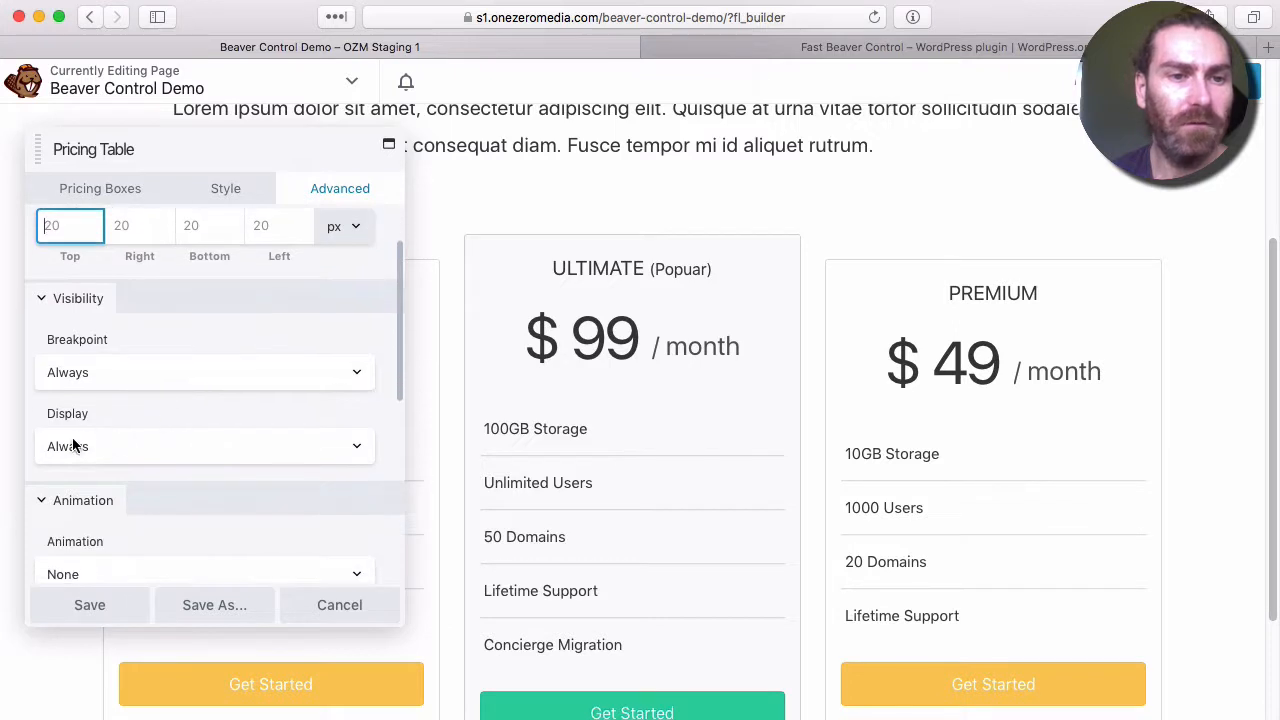
{"action": "left_click", "coordinate": [73, 444]}
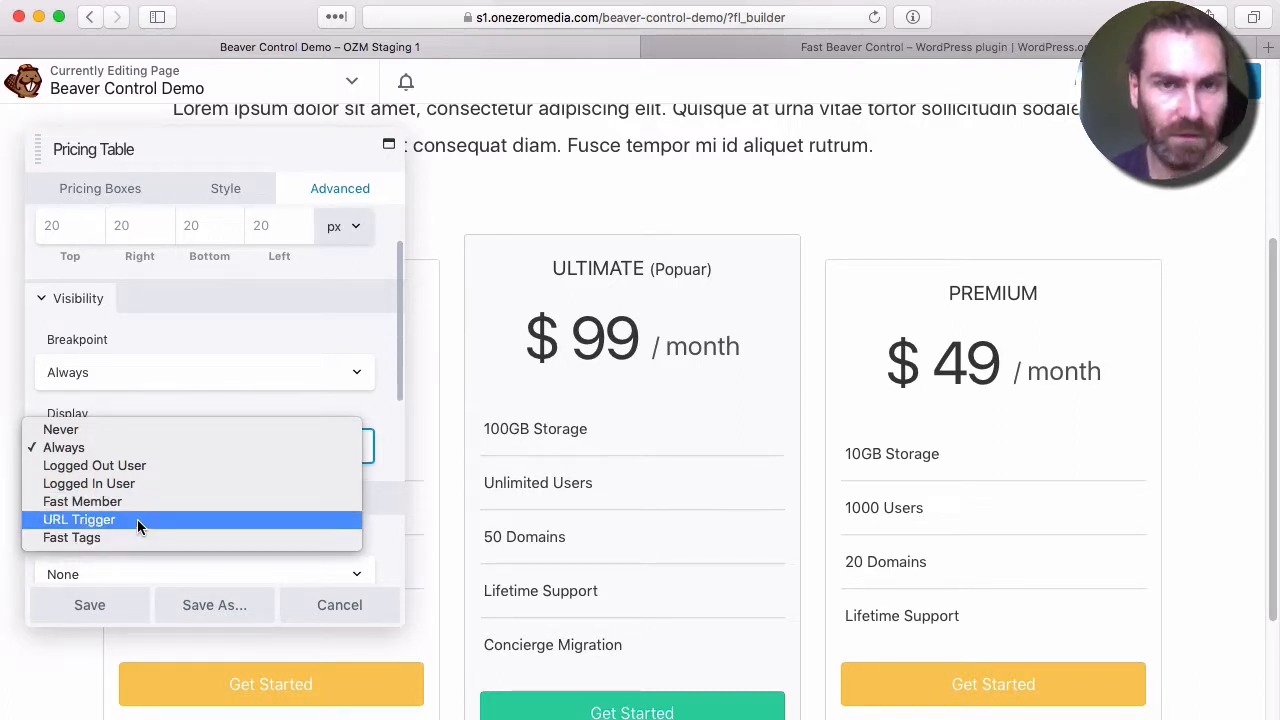
{"action": "left_click", "coordinate": [137, 523]}
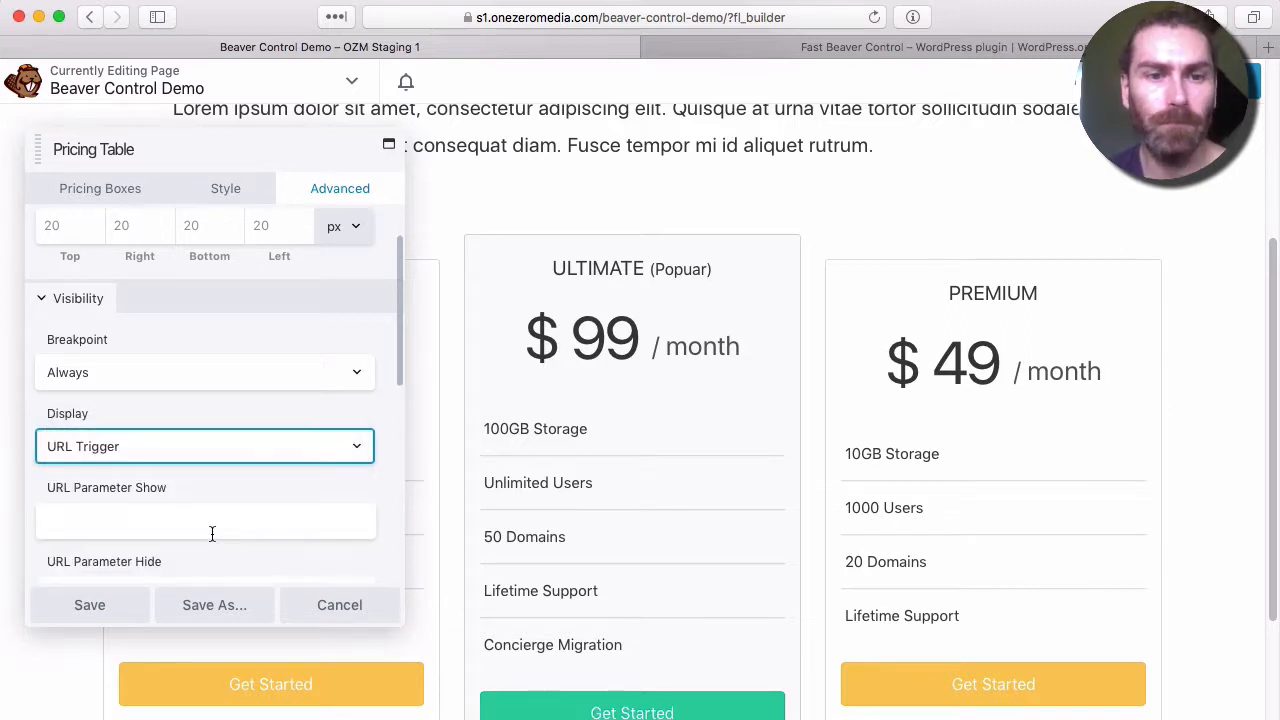
{"action": "scroll", "coordinate": [246, 488], "scroll_direction": "down", "scroll_amount": 3}
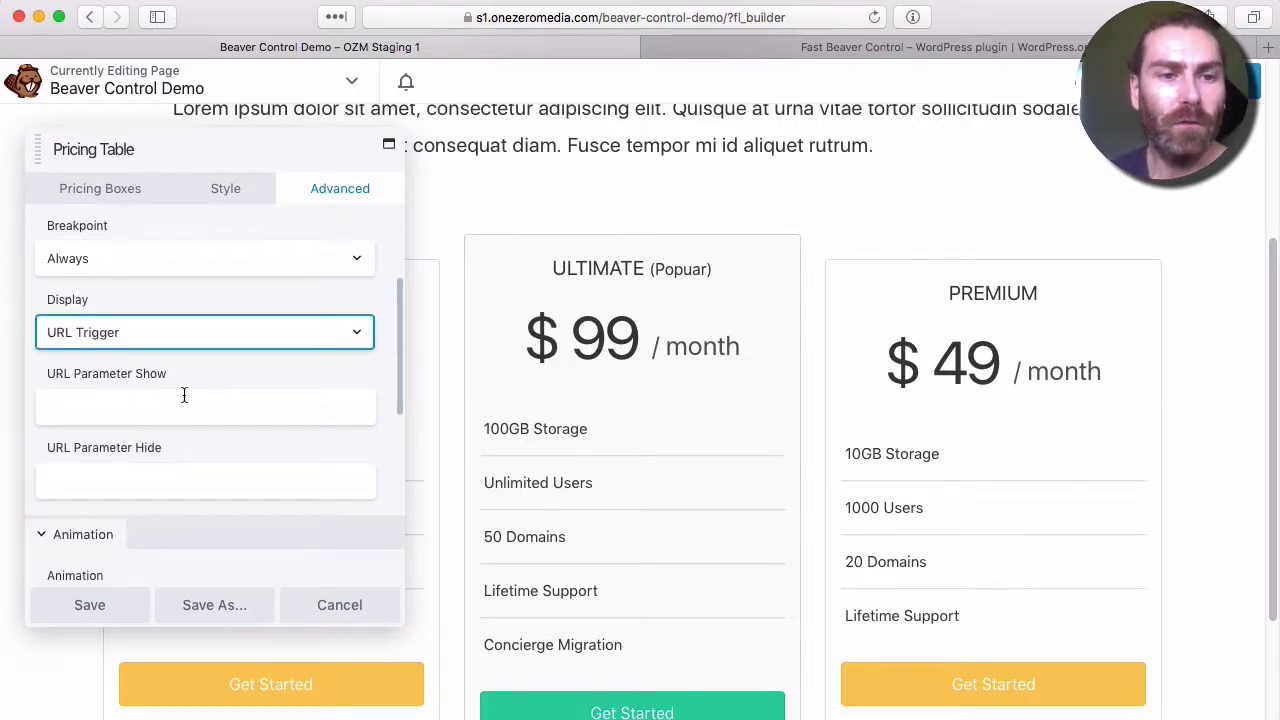
{"action": "left_click", "coordinate": [154, 476]}
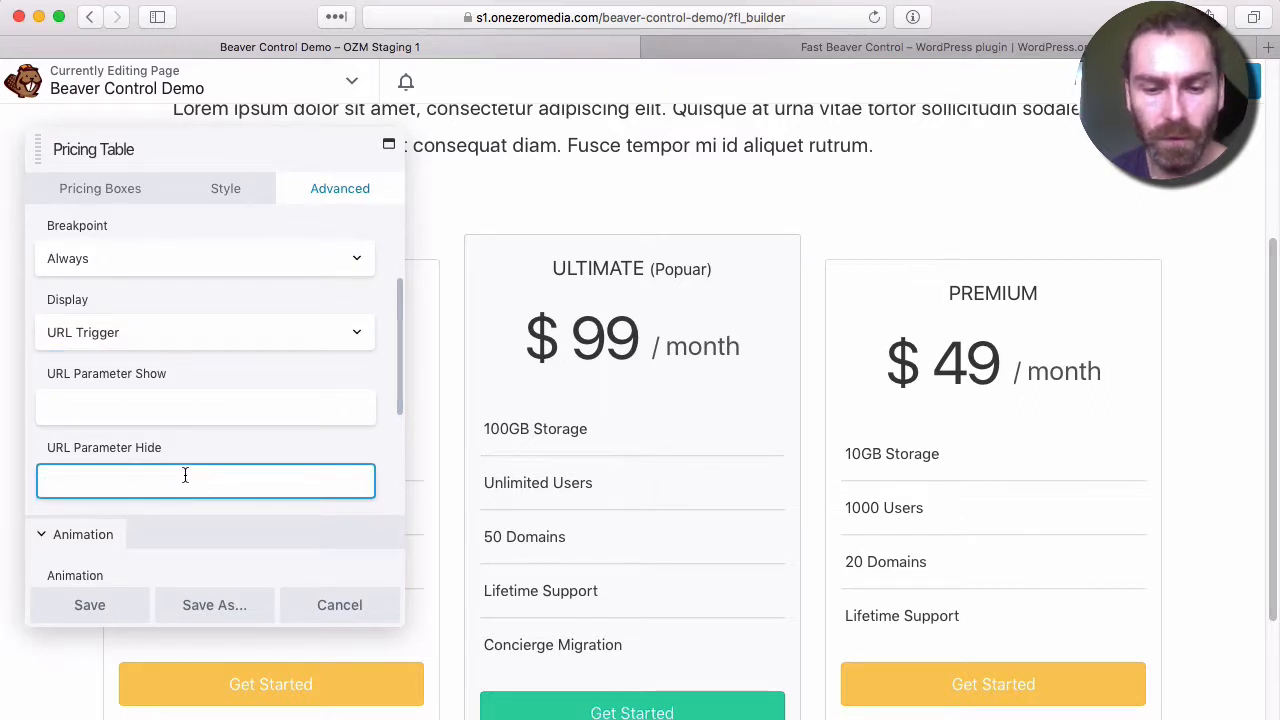
{"action": "type", "text": "coupon=20"}
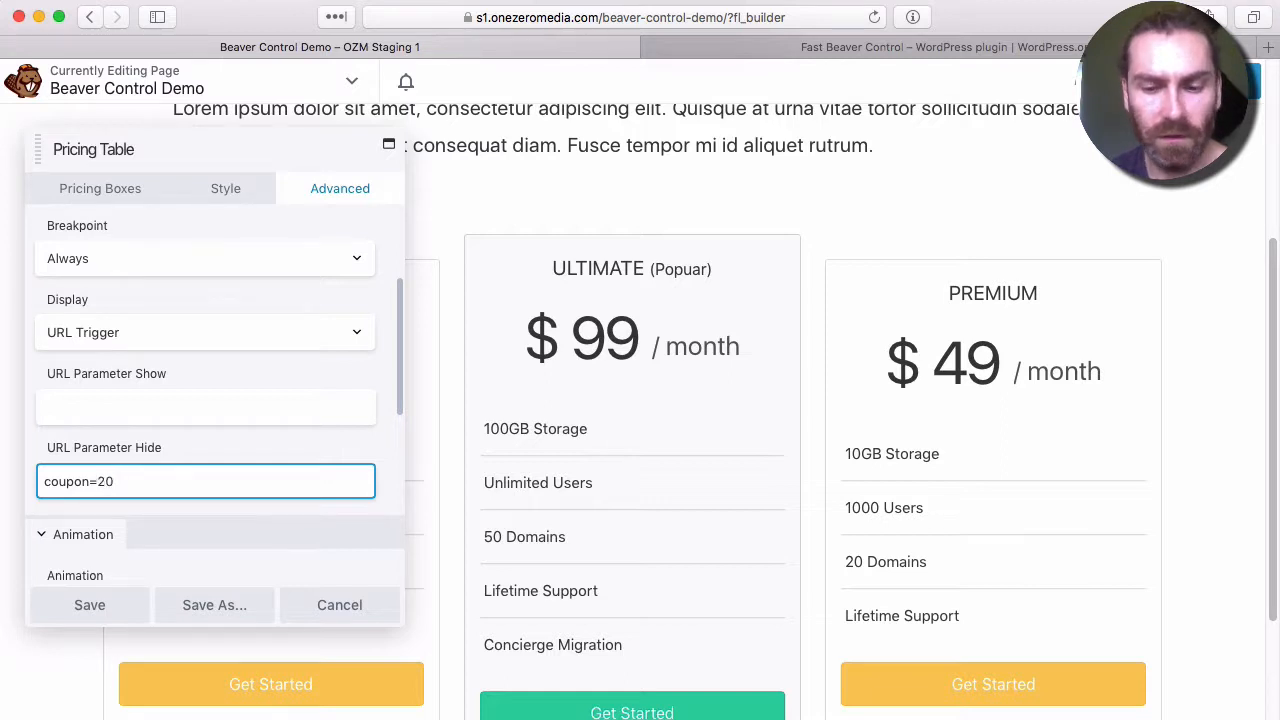
{"action": "type", "text": "0"}
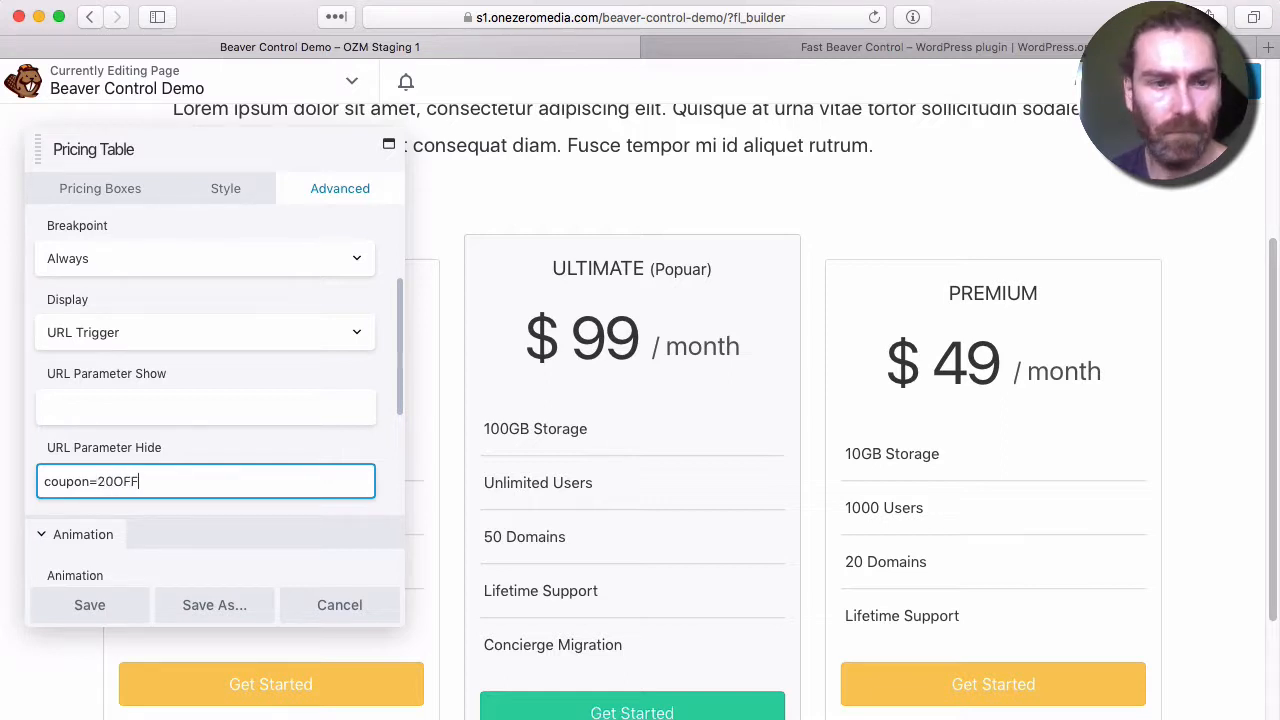
{"action": "left_click", "coordinate": [88, 605]}
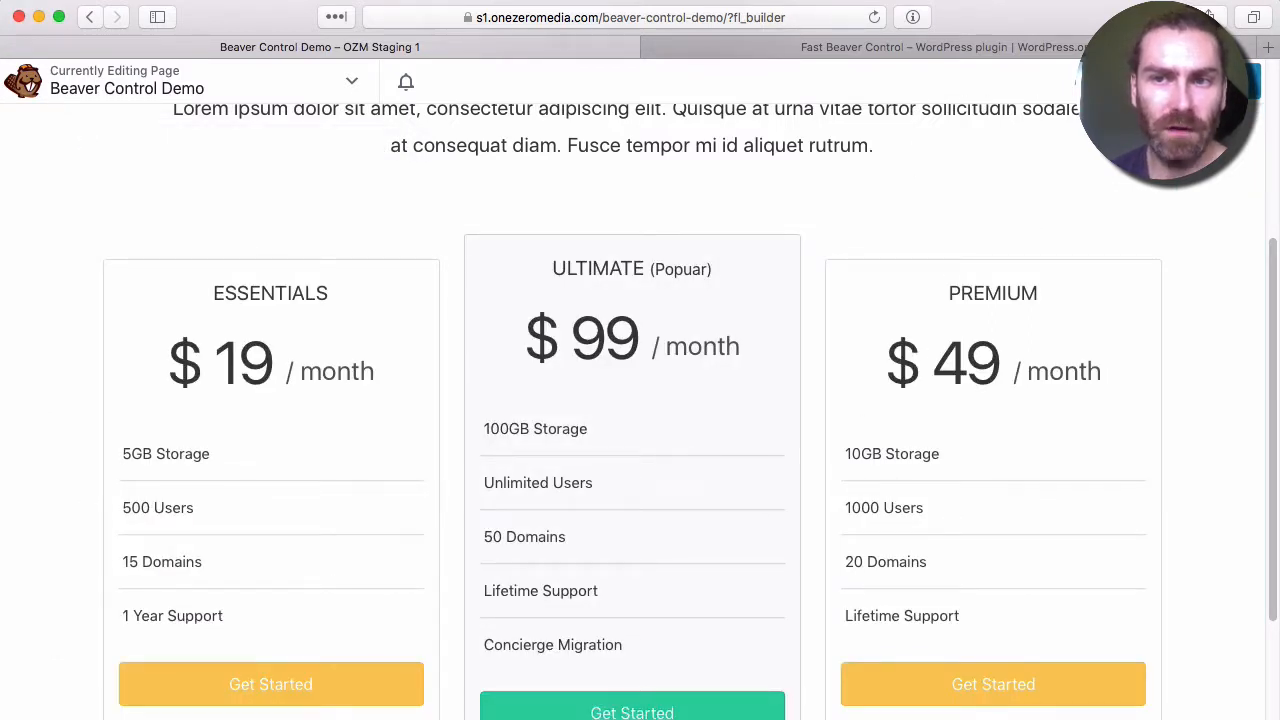
Step: Publish the page layout and view the pricing table on the live page
{"action": "left_click", "coordinate": [1236, 81]}
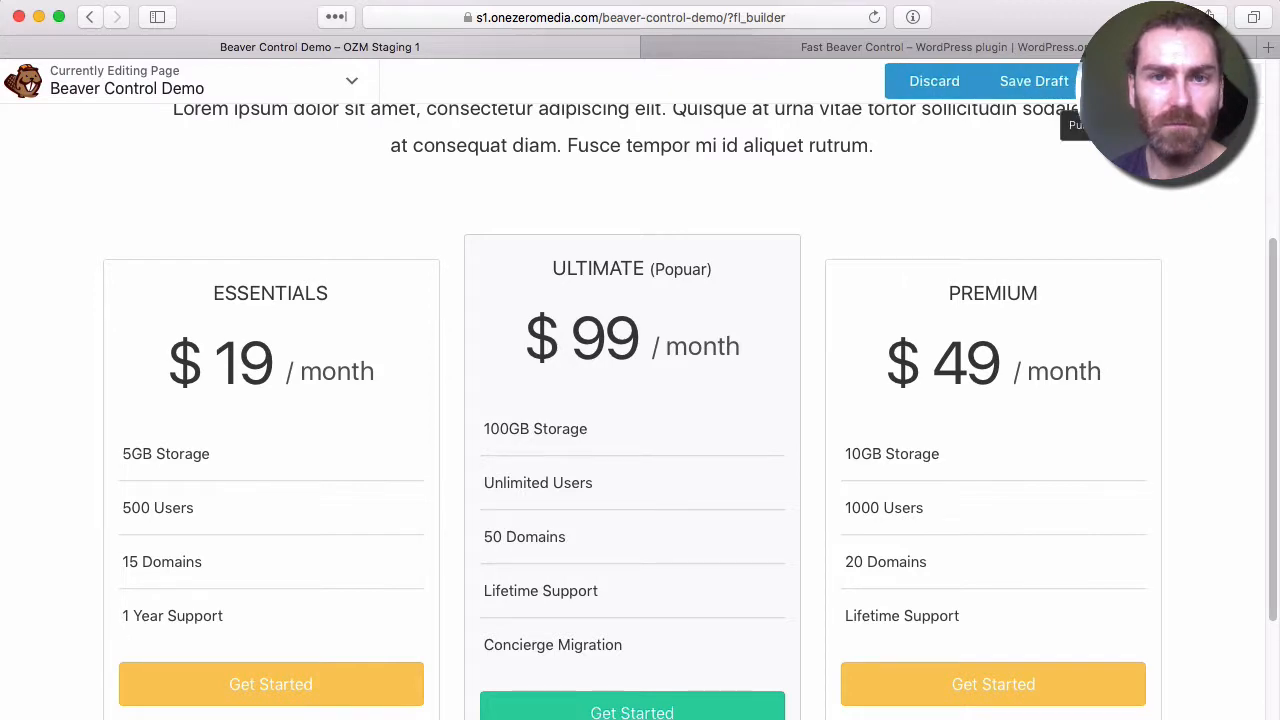
{"action": "left_click", "coordinate": [1112, 84]}
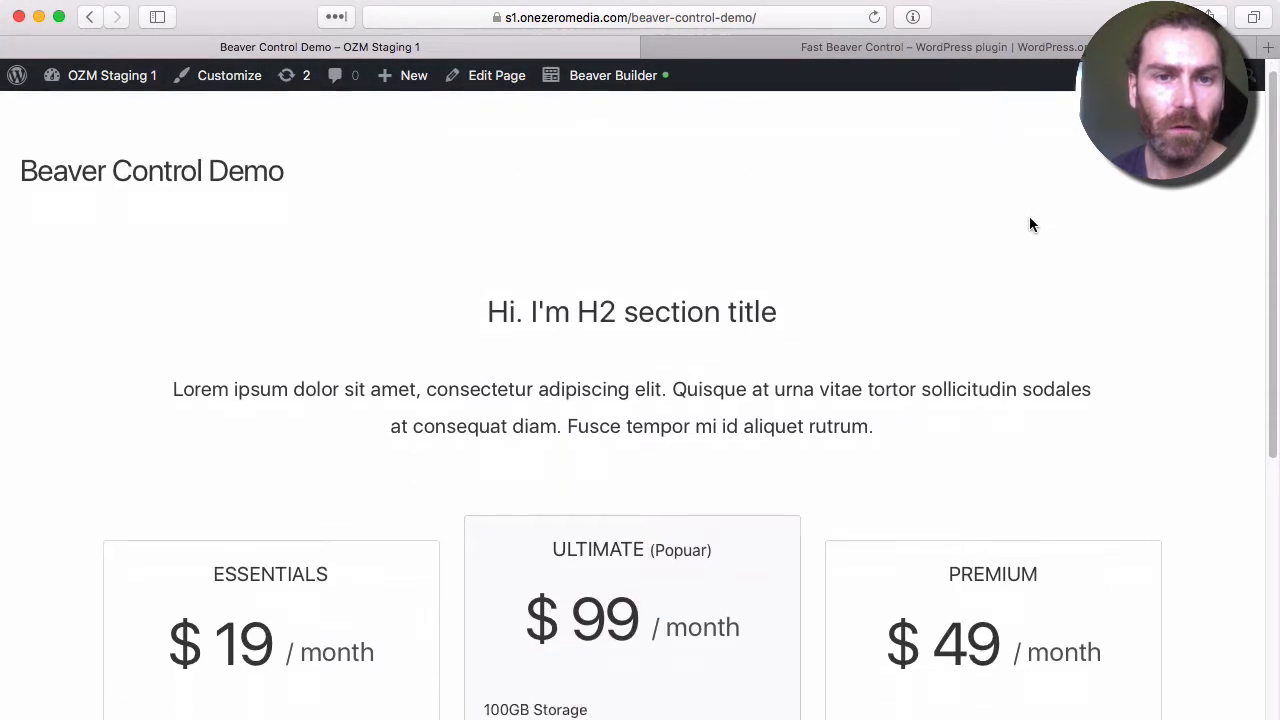
{"action": "scroll", "coordinate": [1029, 218], "scroll_direction": "down", "scroll_amount": 5}
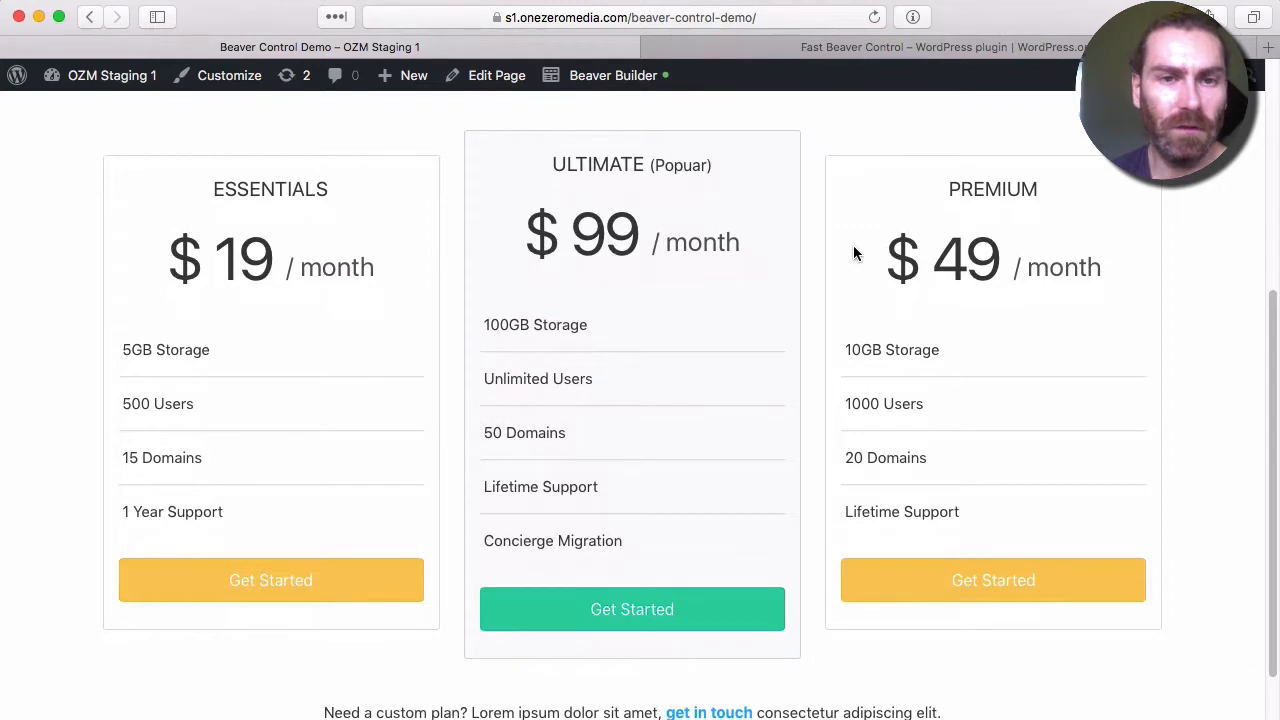
{"action": "scroll", "coordinate": [853, 252], "scroll_direction": "up", "scroll_amount": 2}
{"action": "scroll", "coordinate": [378, 281], "scroll_direction": "down", "scroll_amount": 1}
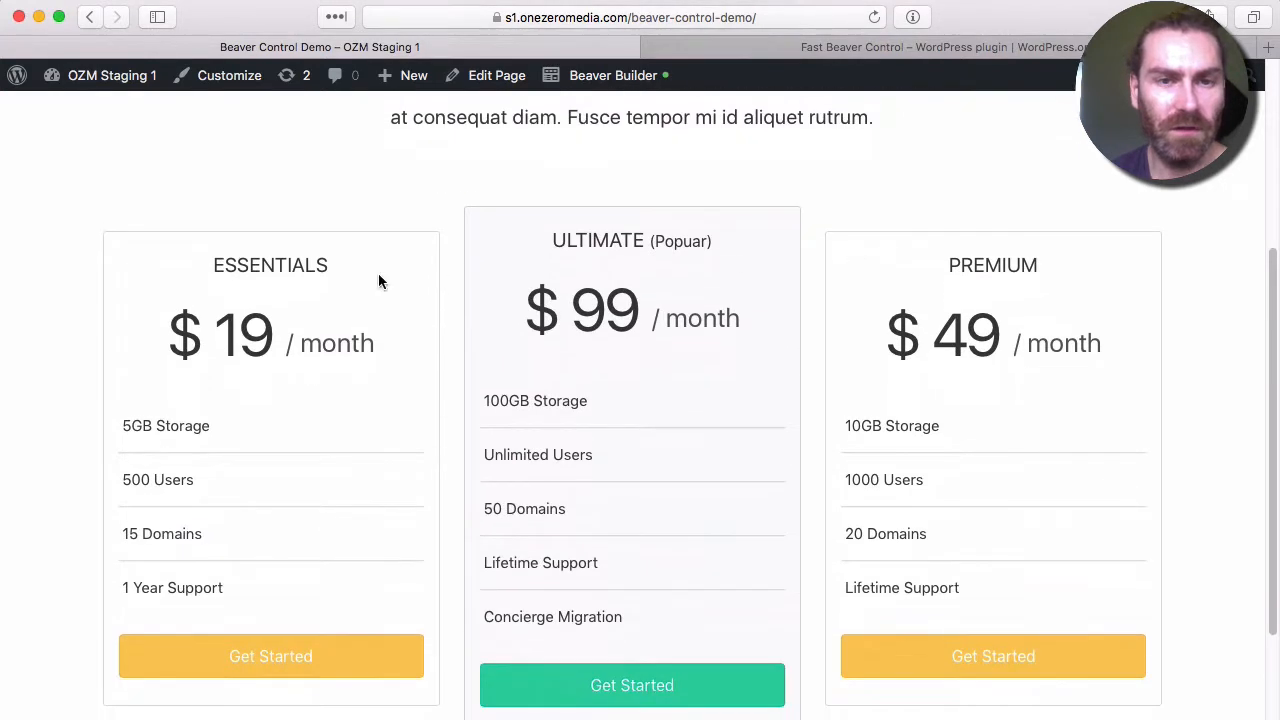
Step: Load the demo page with ?coupon=20OFF appended to its address to test the hide rule
{"action": "left_click", "coordinate": [765, 17]}
{"action": "key", "text": "Right"}
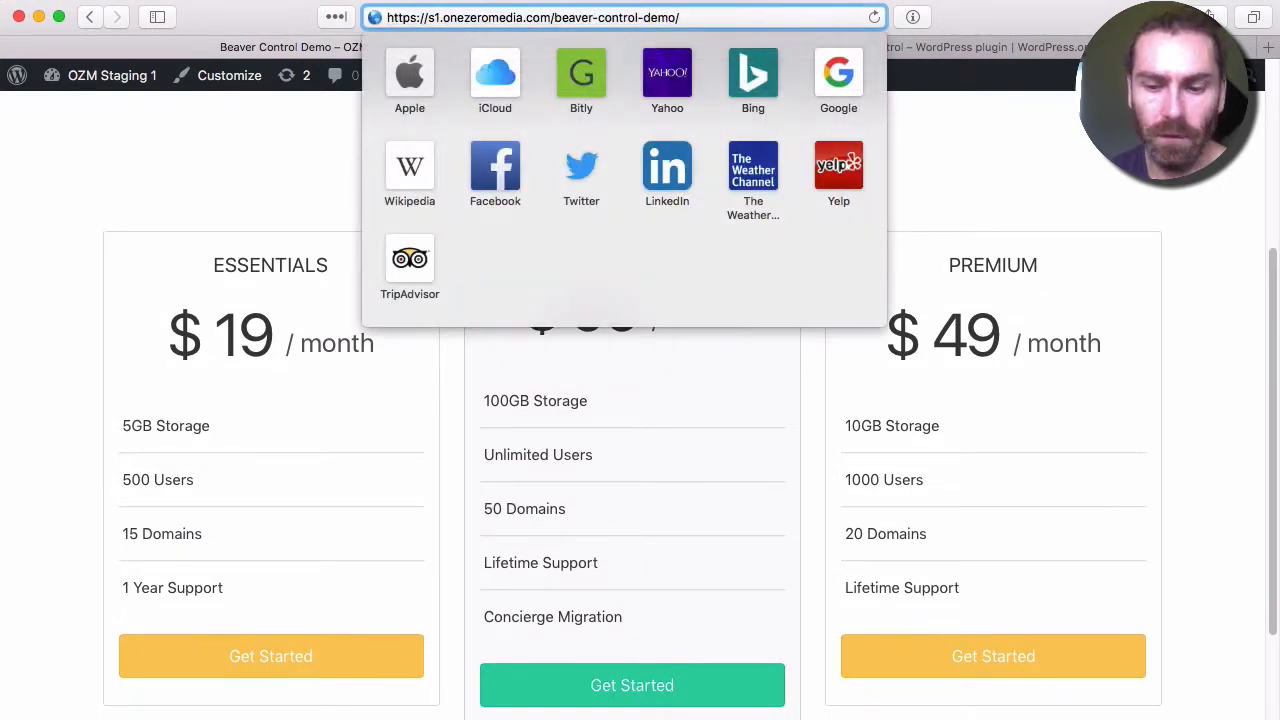
{"action": "type", "text": "?coupon"}
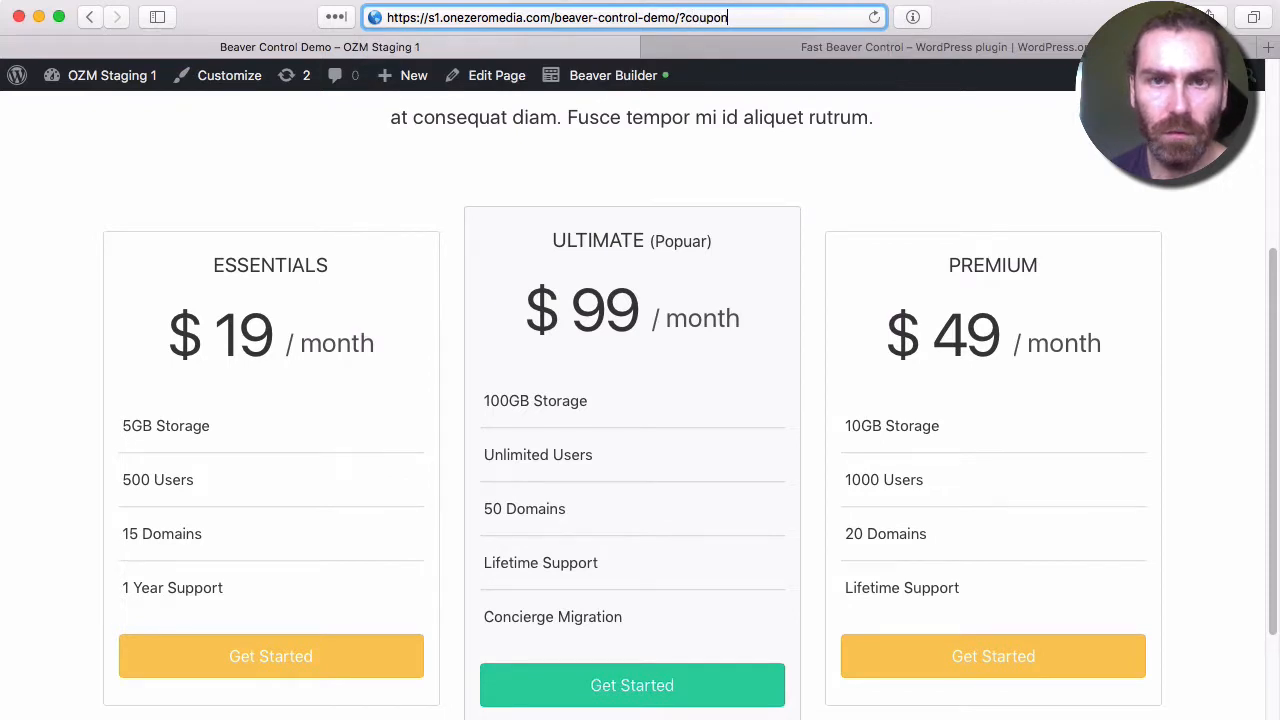
{"action": "type", "text": "=20"}
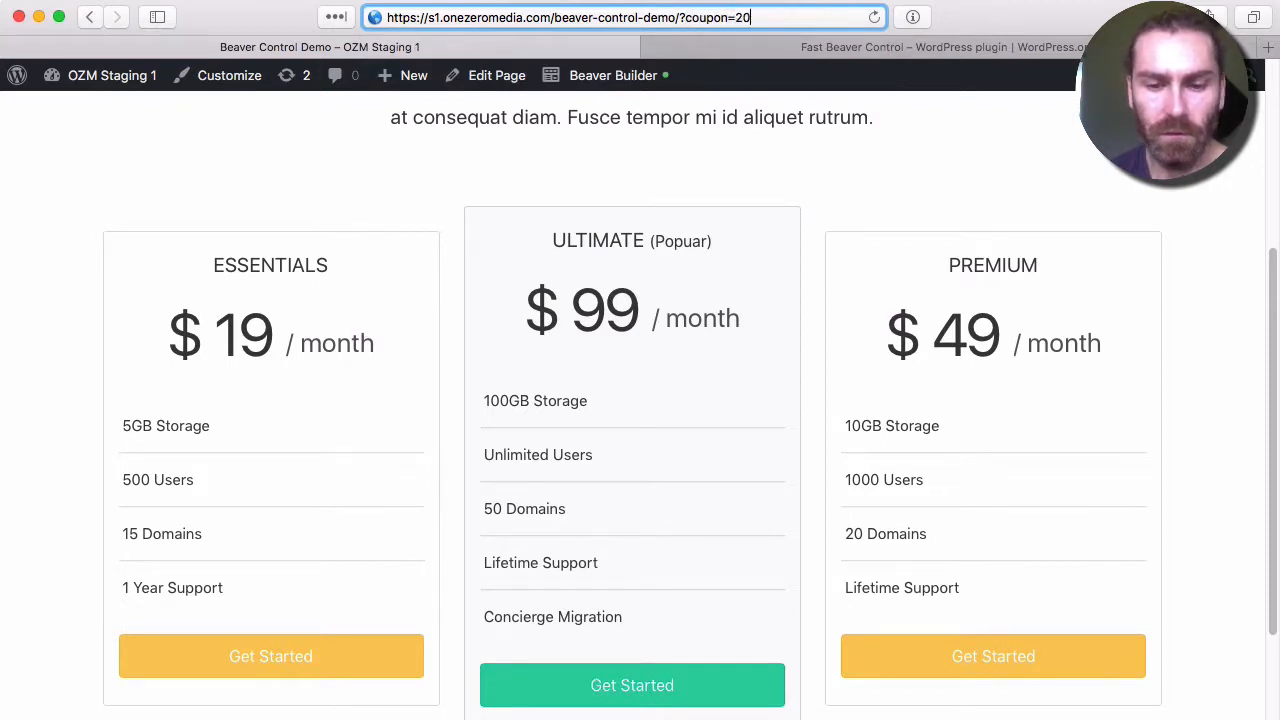
{"action": "type", "text": "OFF"}
{"action": "key", "text": "Return"}
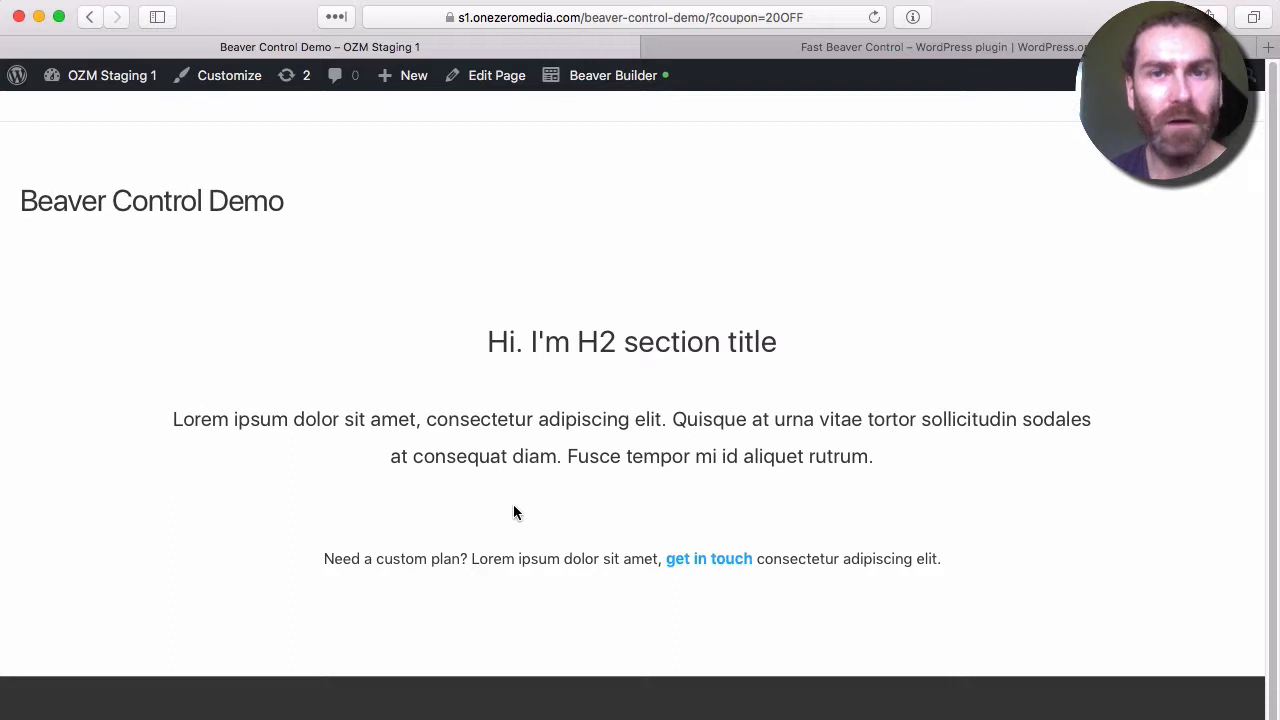
Step: Reopen the page in Beaver Builder and duplicate the pricing table module
{"action": "left_click", "coordinate": [598, 78]}
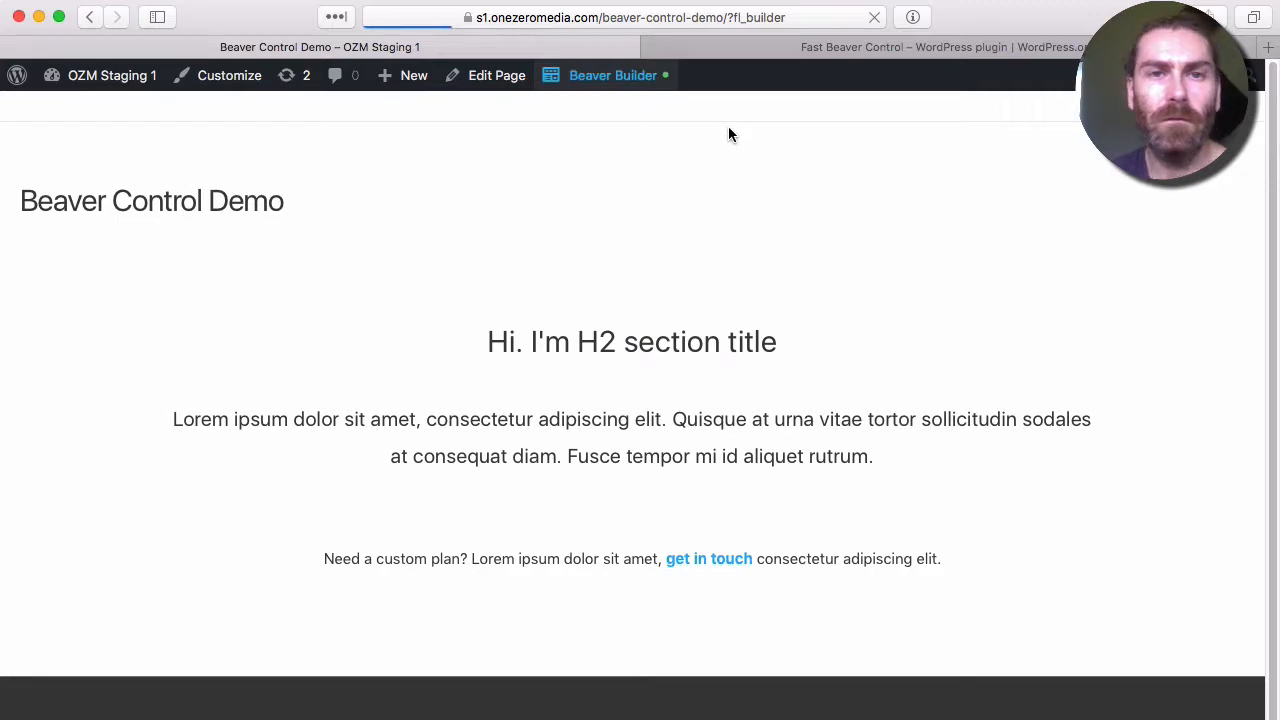
{"action": "scroll", "coordinate": [728, 135], "scroll_direction": "down", "scroll_amount": 5}
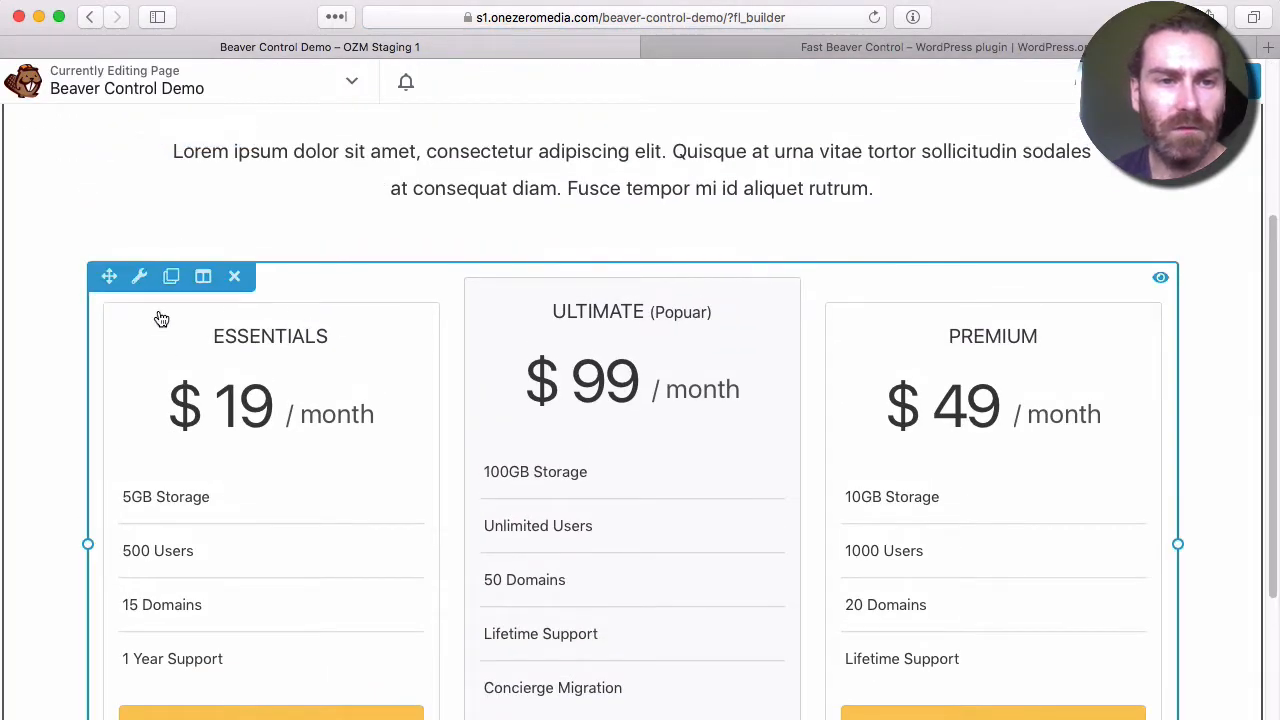
{"action": "left_click", "coordinate": [171, 276]}
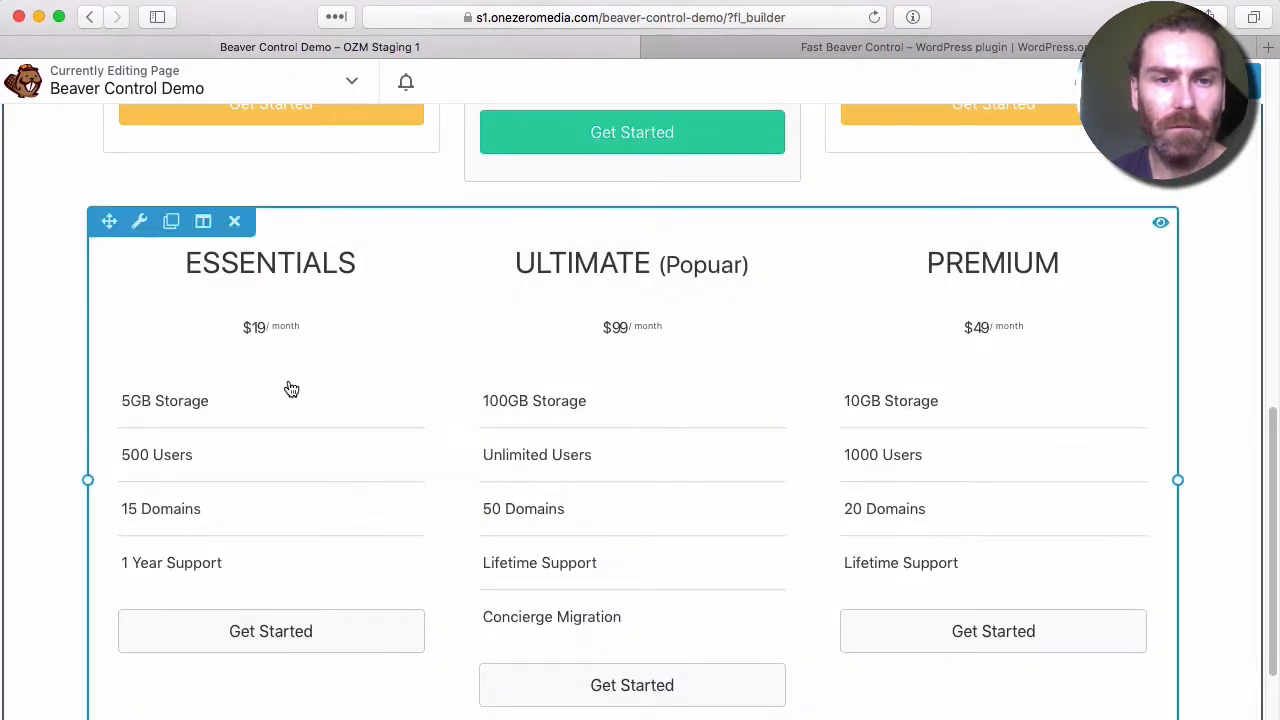
Step: Set the ESSENTIALS box price to $ 9 in the duplicated pricing table and save that box
{"action": "left_click", "coordinate": [344, 365]}
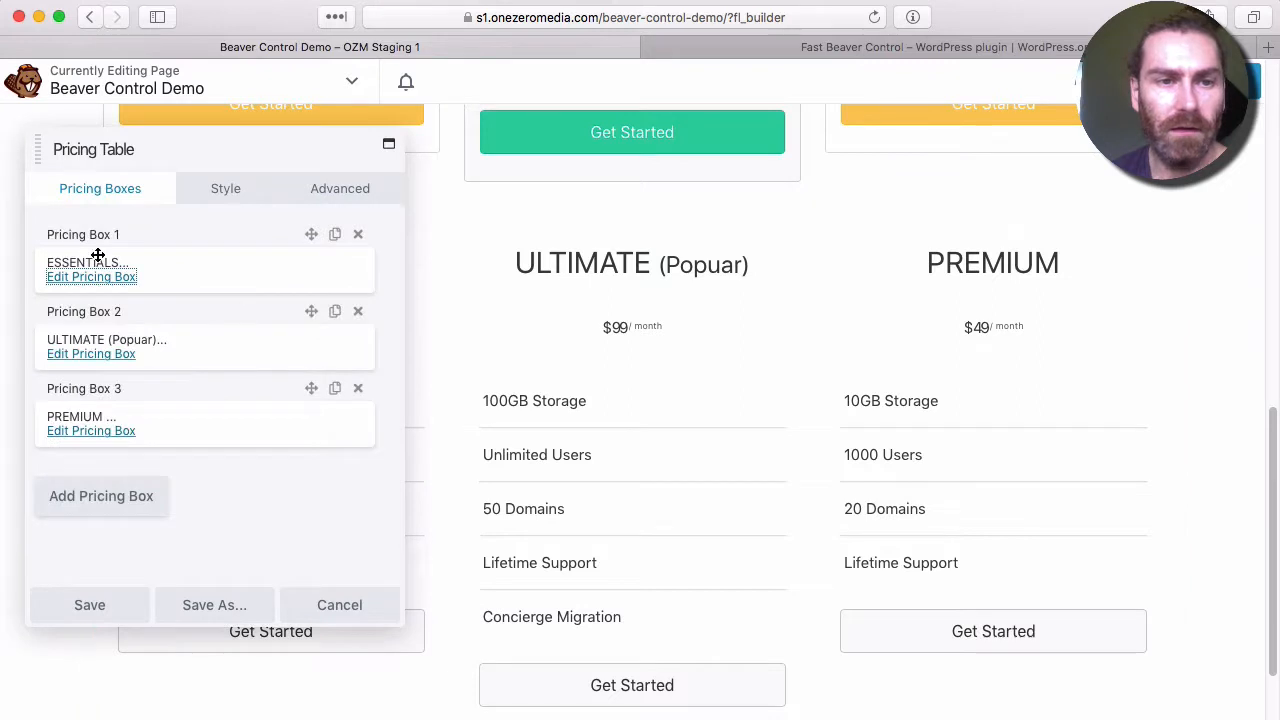
{"action": "left_click", "coordinate": [86, 285]}
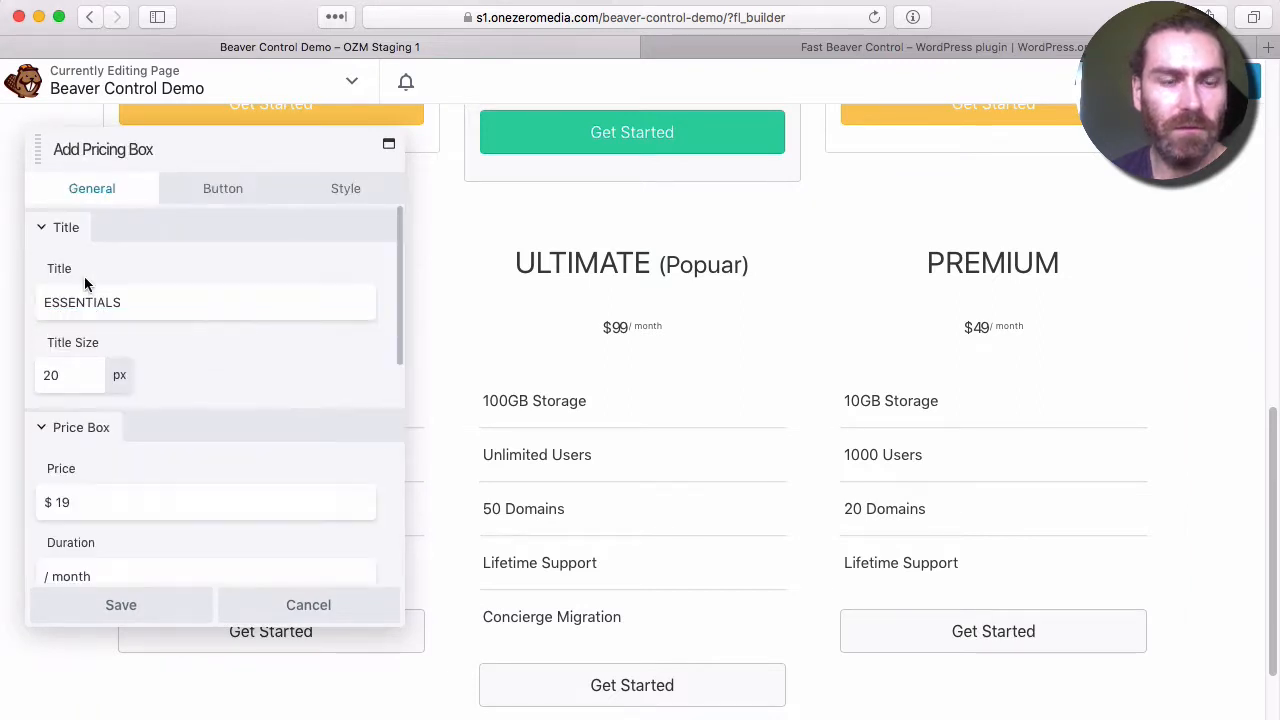
{"action": "left_click", "coordinate": [74, 508]}
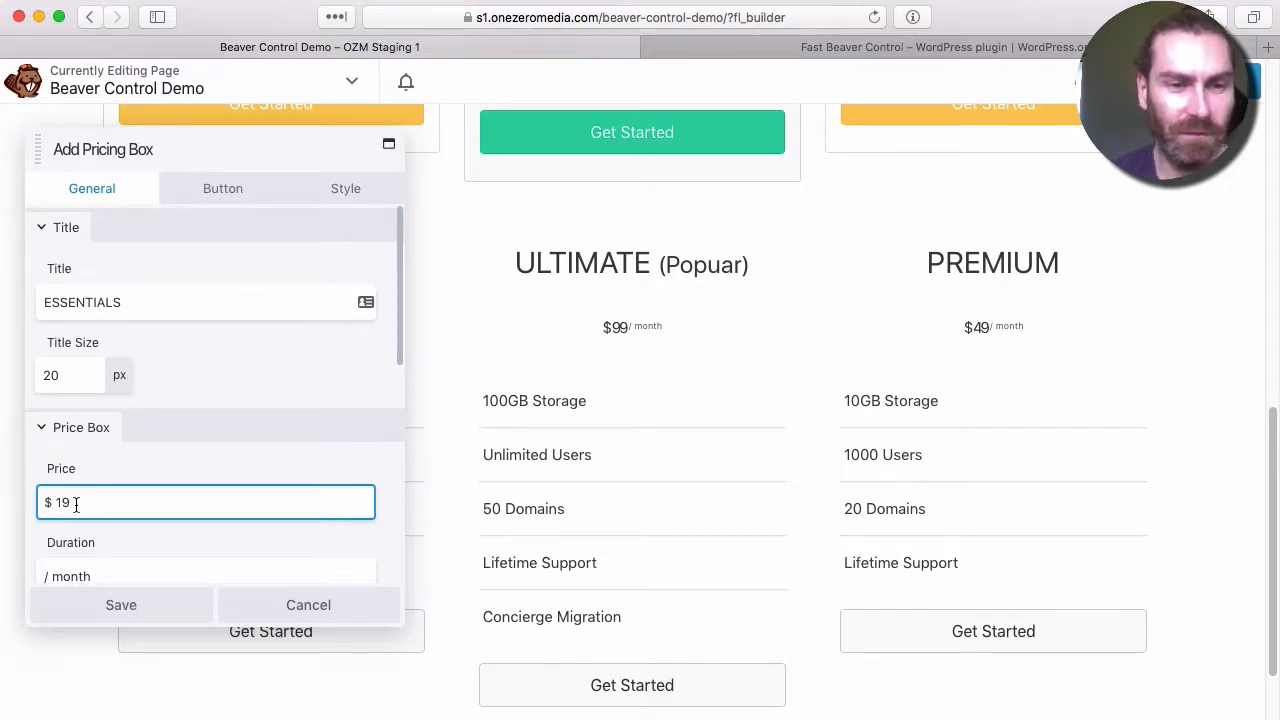
{"action": "left_click", "coordinate": [62, 502]}
{"action": "key", "text": "BackSpace"}
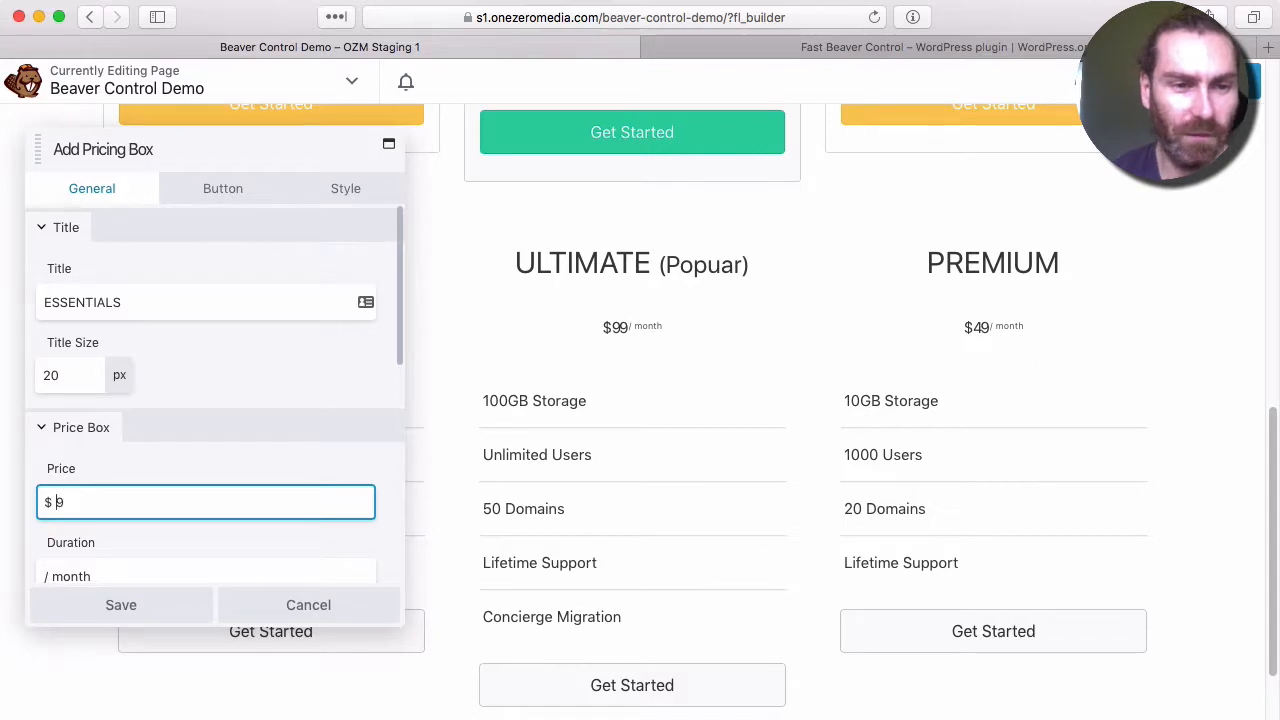
{"action": "left_click", "coordinate": [136, 610]}
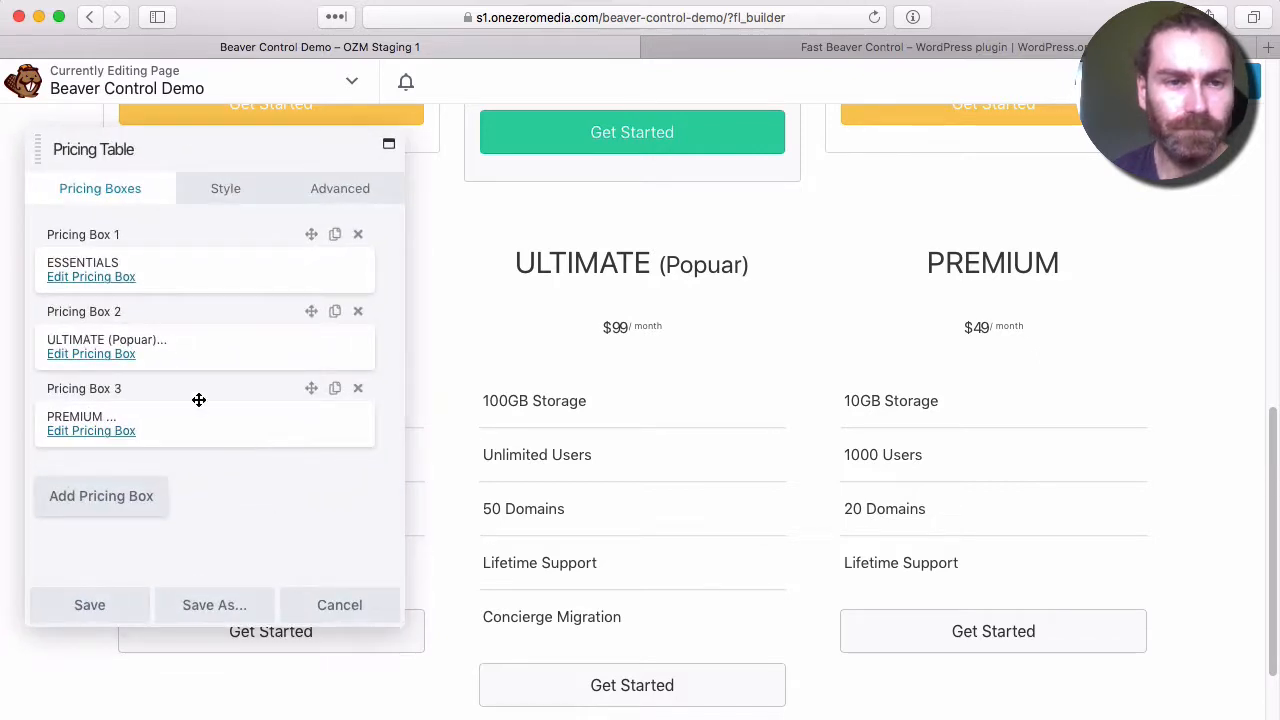
Step: Set the duplicated table's ULTIMATE price to $ 79 and its PREMIUM price to $ 29, saving each box
{"action": "left_click", "coordinate": [110, 356]}
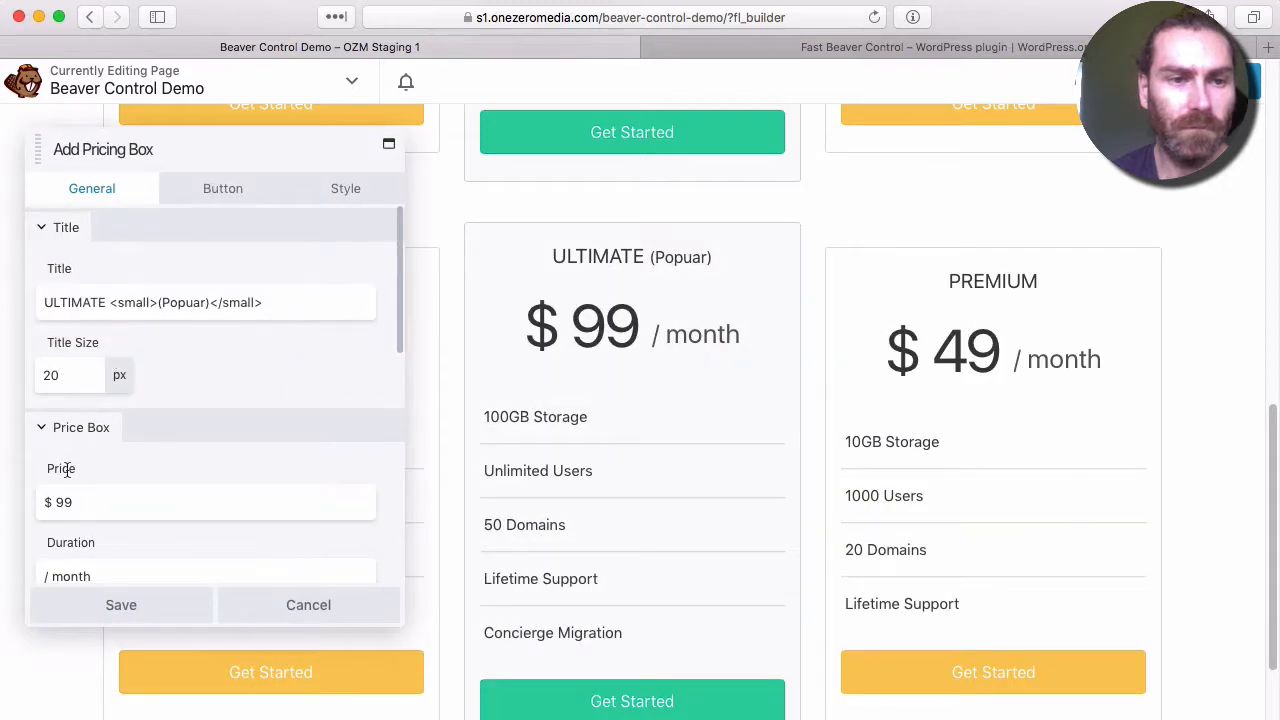
{"action": "left_click", "coordinate": [61, 503]}
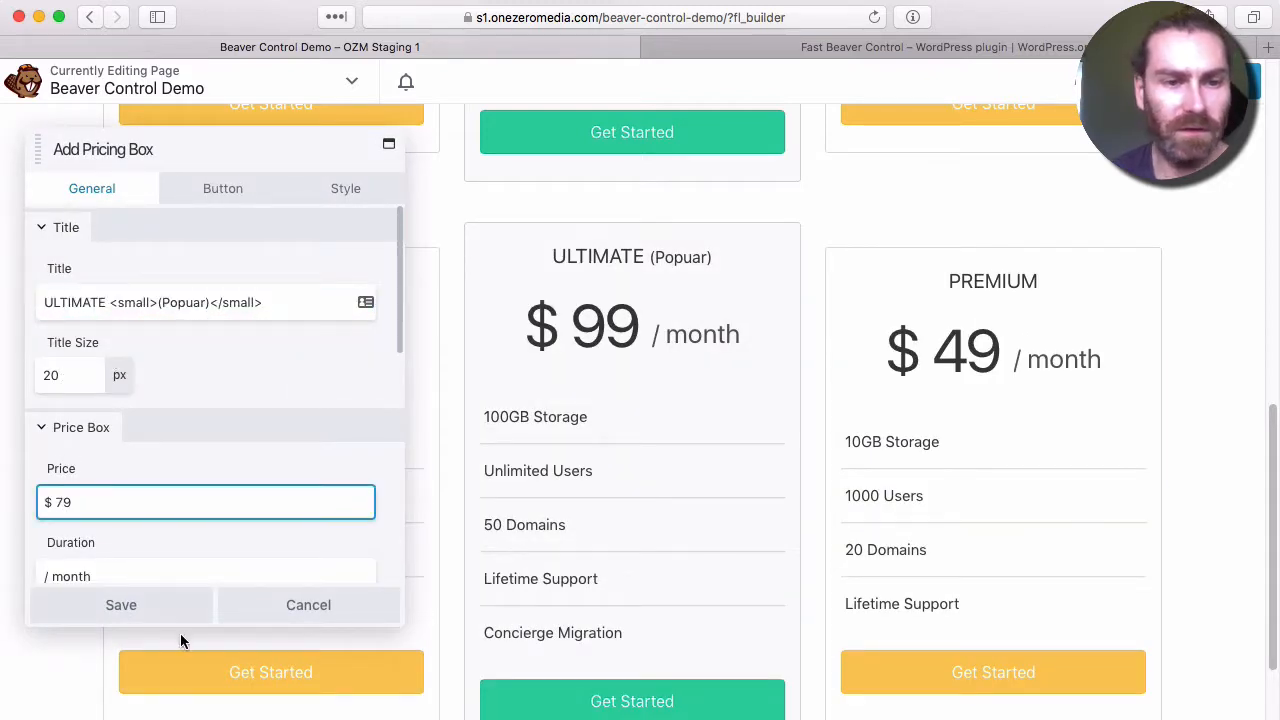
{"action": "left_click", "coordinate": [132, 608]}
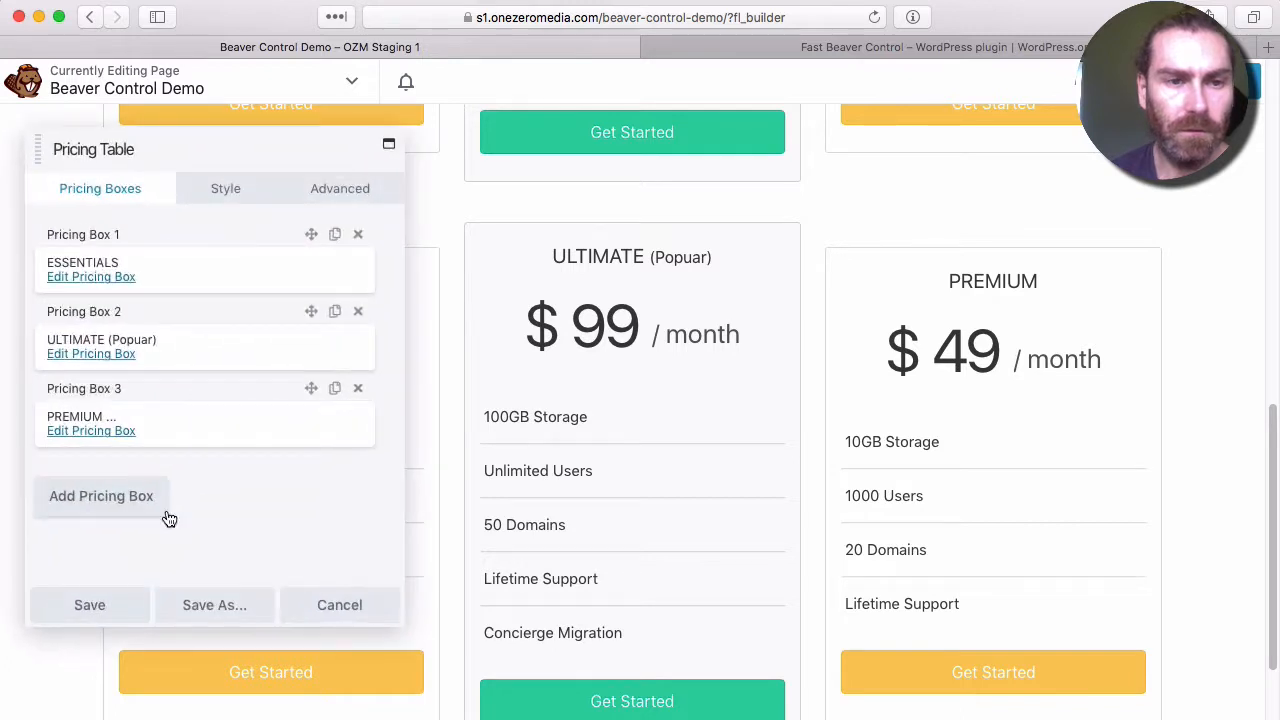
{"action": "left_click", "coordinate": [99, 441]}
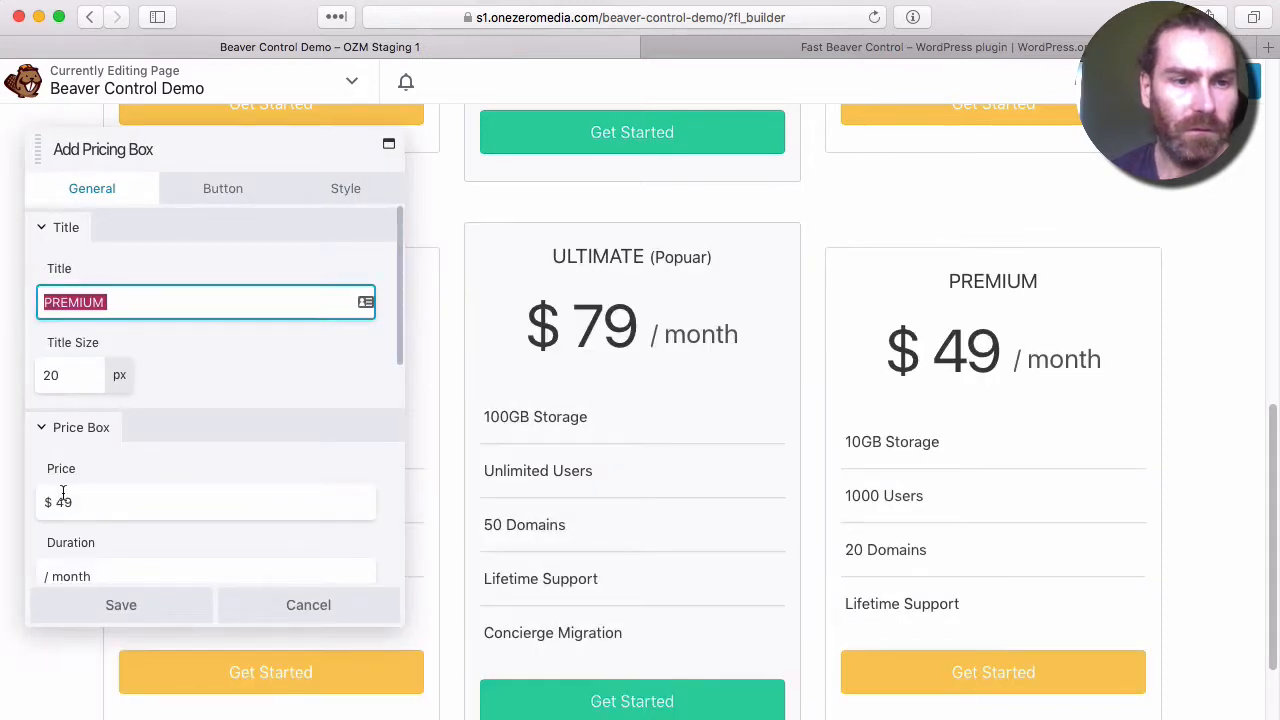
{"action": "left_click", "coordinate": [63, 500]}
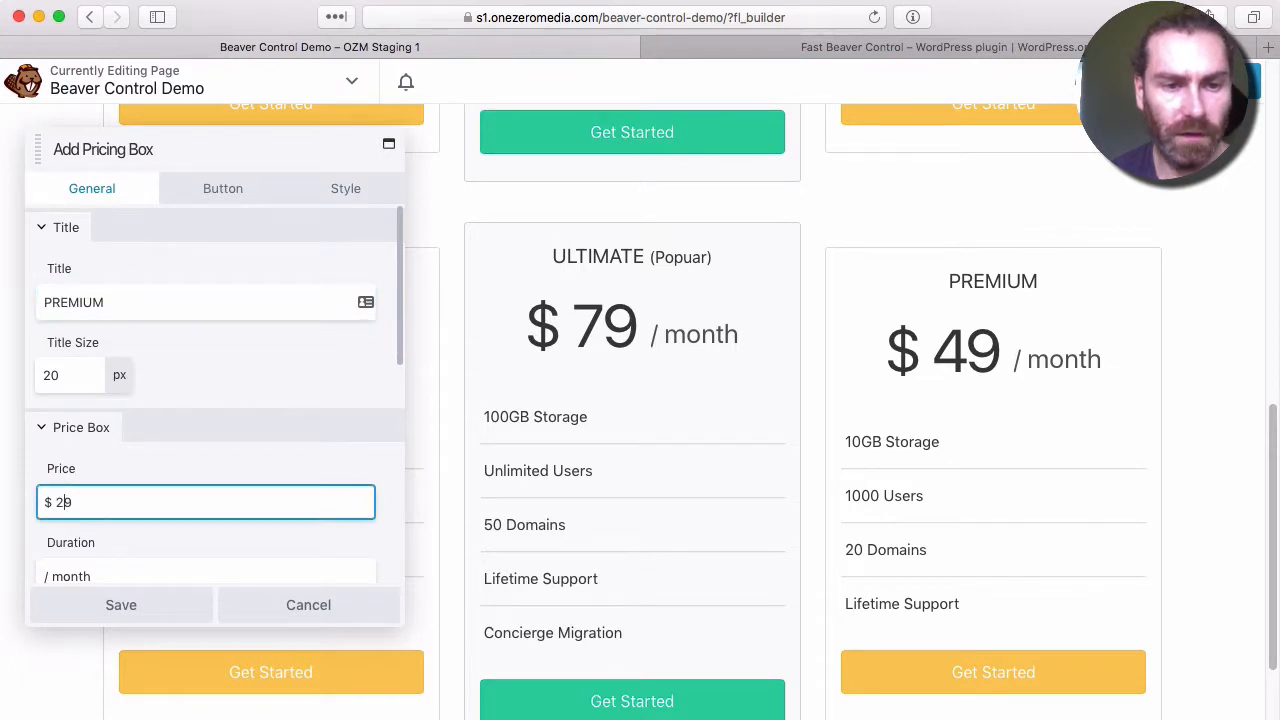
{"action": "left_click", "coordinate": [150, 607]}
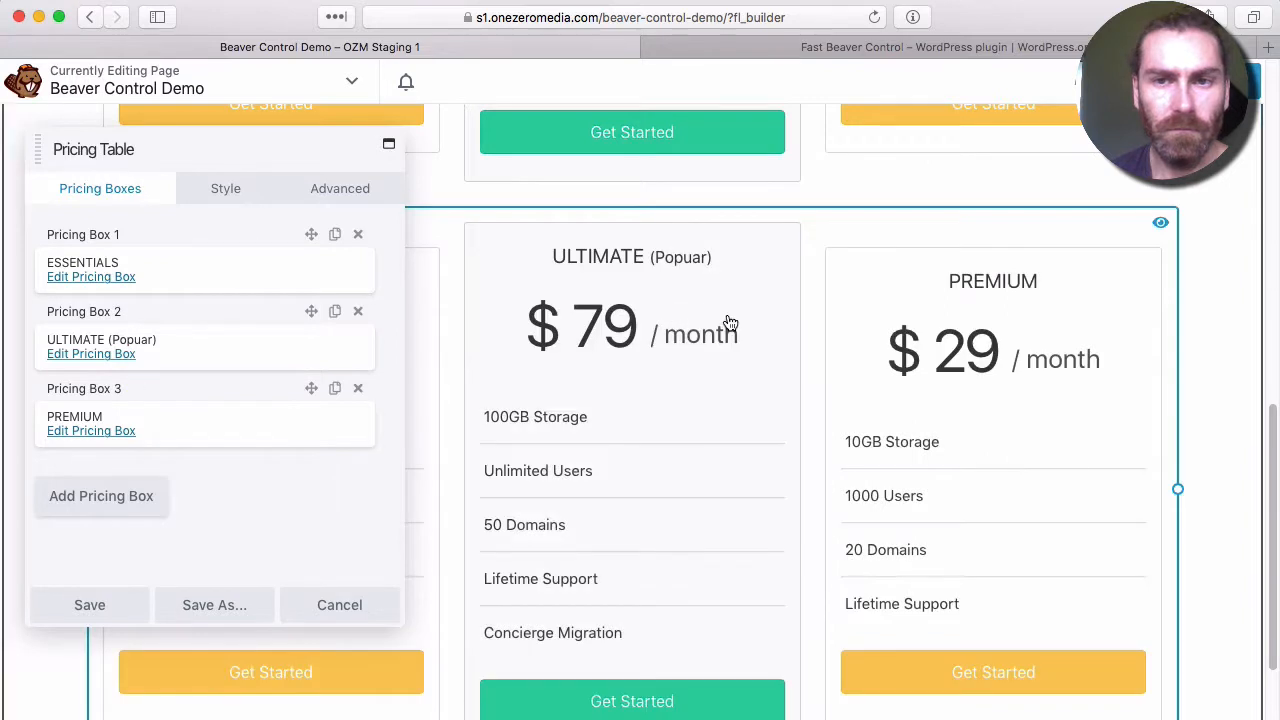
Step: Move coupon=20OFF from URL Parameter Hide to URL Parameter Show in the duplicated pricing table's visibility settings and save the module
{"action": "scroll", "coordinate": [730, 323], "scroll_direction": "up", "scroll_amount": 4}
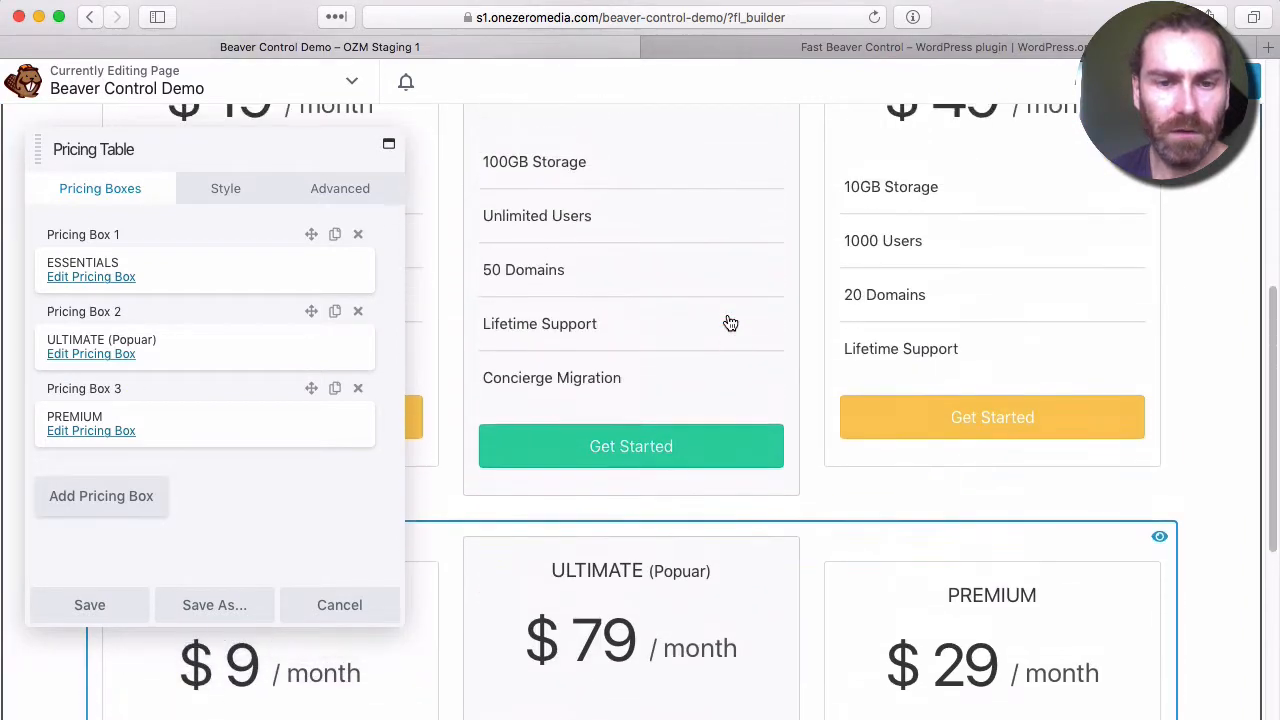
{"action": "scroll", "coordinate": [730, 323], "scroll_direction": "down", "scroll_amount": 3}
{"action": "scroll", "coordinate": [730, 323], "scroll_direction": "down", "scroll_amount": 5}
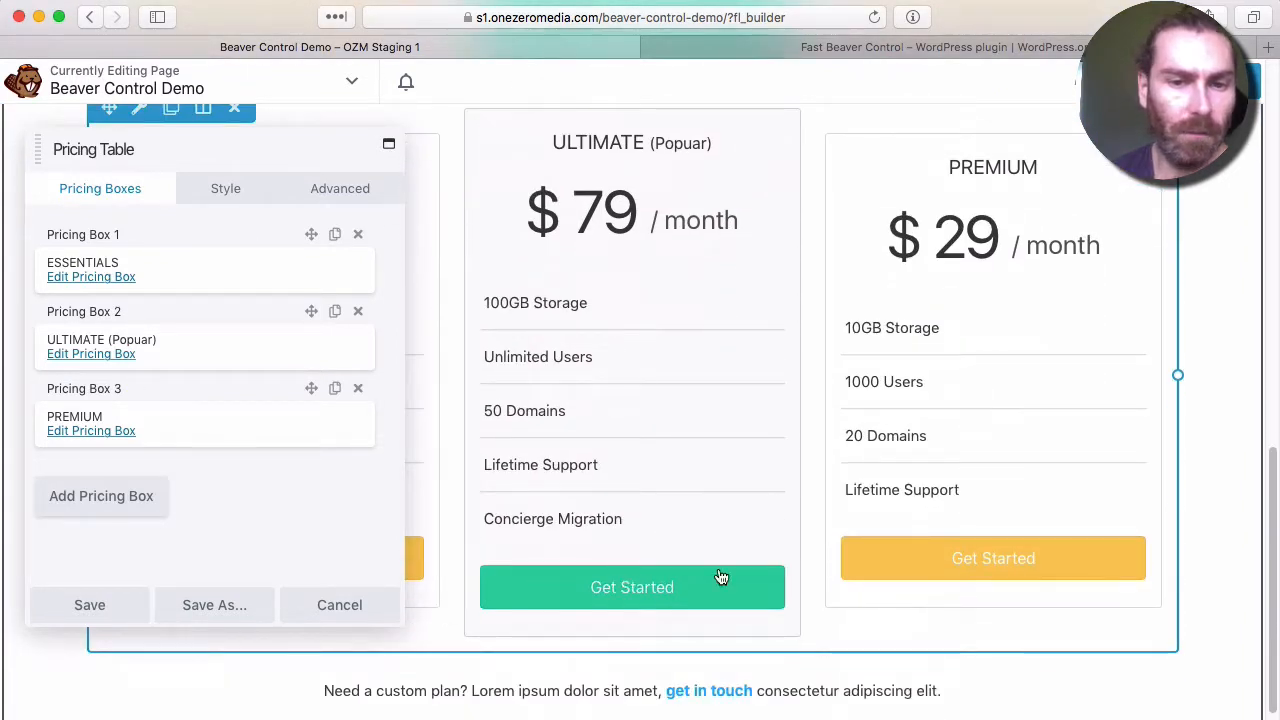
{"action": "scroll", "coordinate": [290, 354], "scroll_direction": "up", "scroll_amount": 2}
{"action": "left_click", "coordinate": [348, 190]}
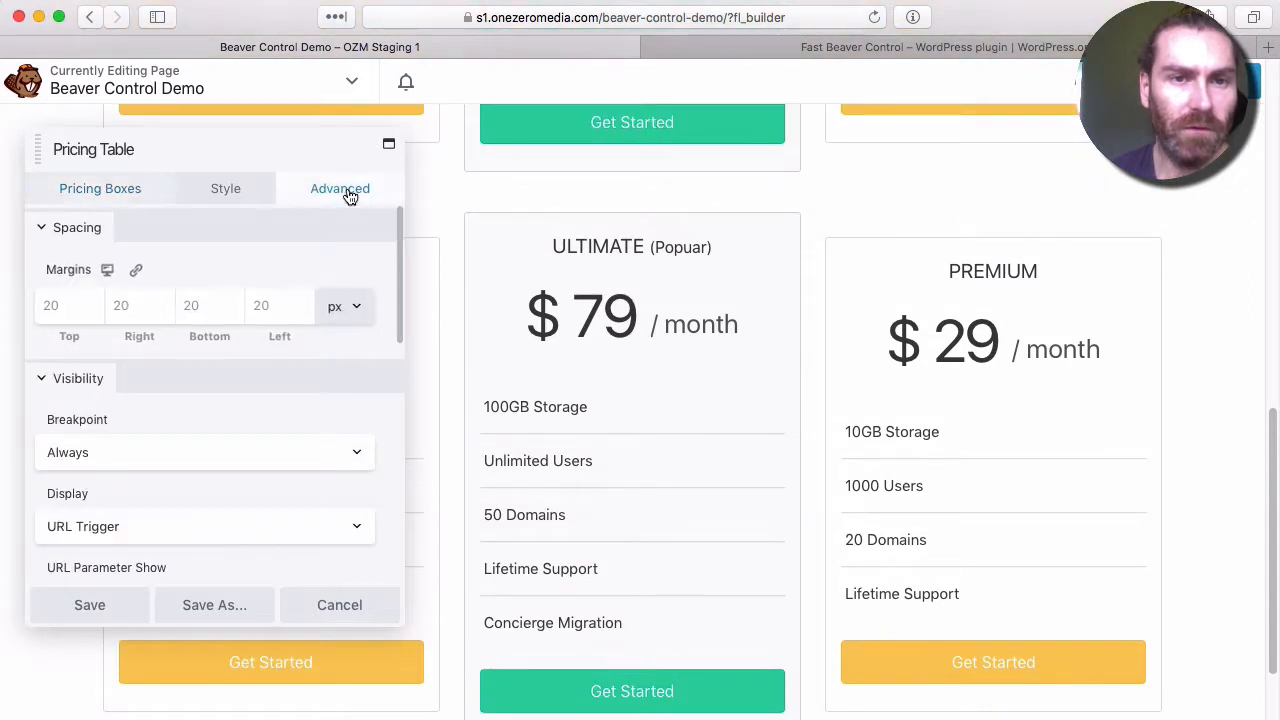
{"action": "scroll", "coordinate": [143, 465], "scroll_direction": "down", "scroll_amount": 3}
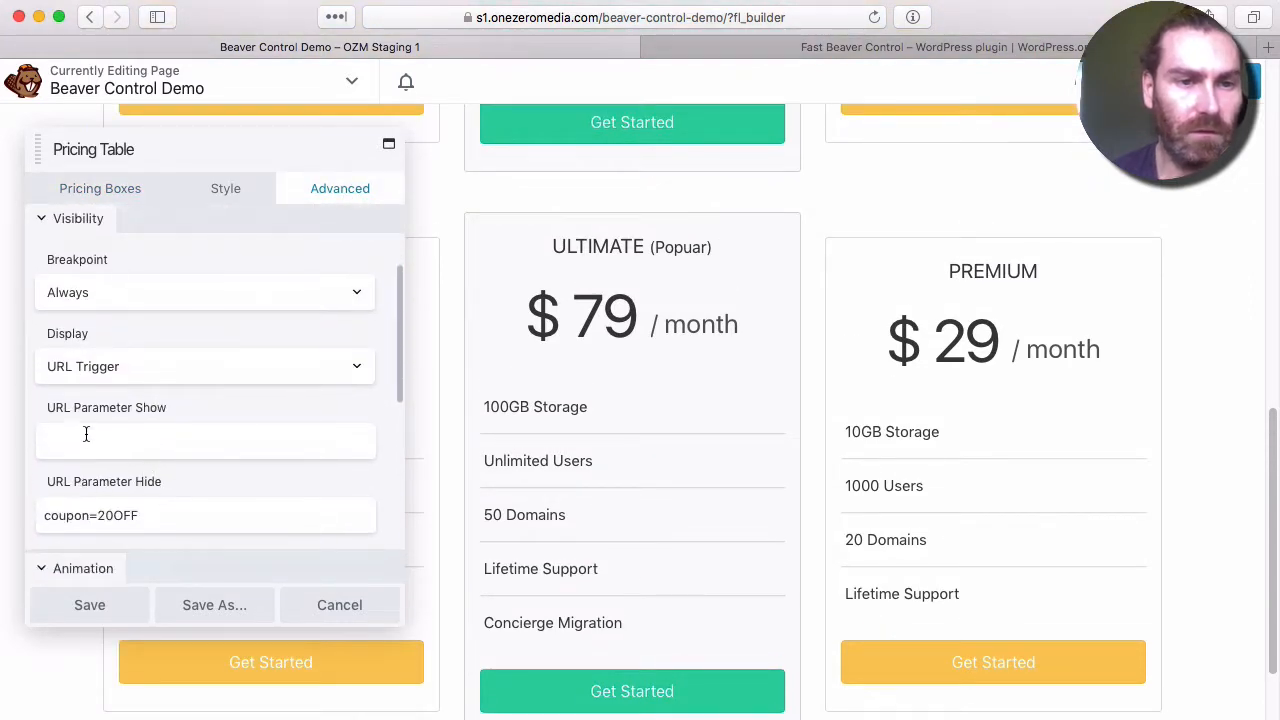
{"action": "left_click", "coordinate": [166, 517]}
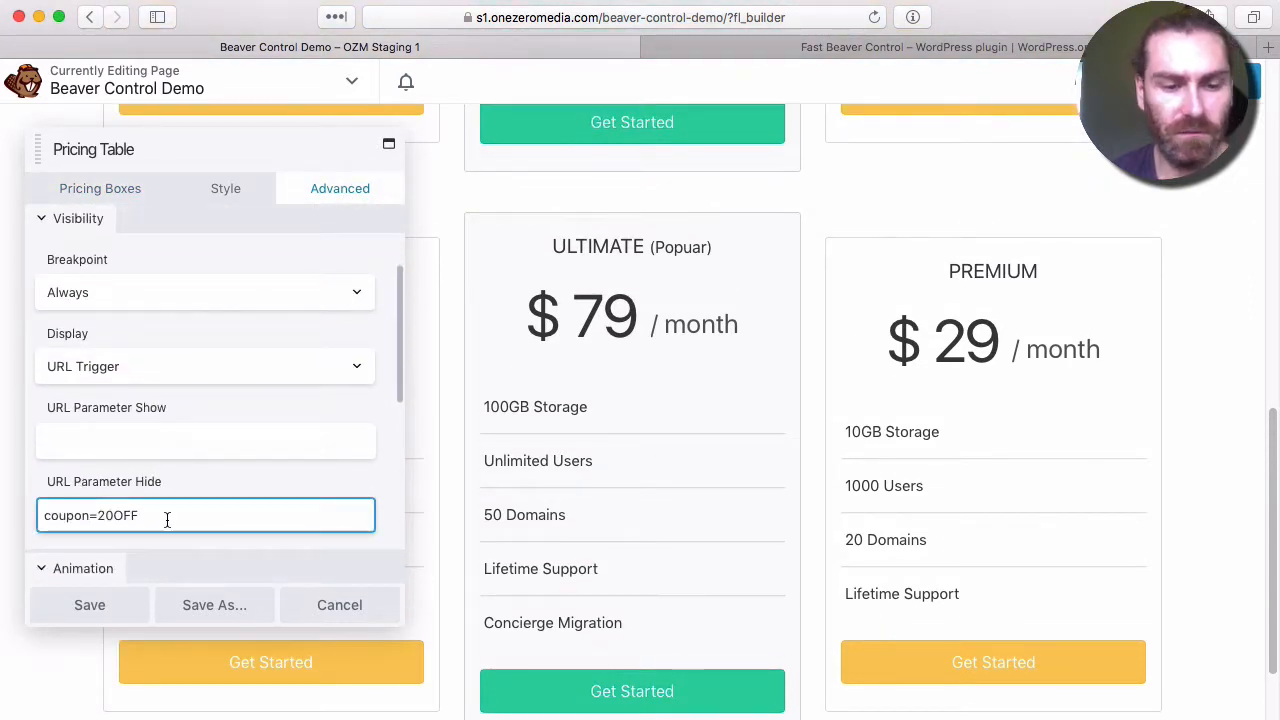
{"action": "key", "text": "super+a"}
{"action": "key", "text": "super+c"}
{"action": "key", "text": "BackSpace"}
{"action": "left_click", "coordinate": [101, 451]}
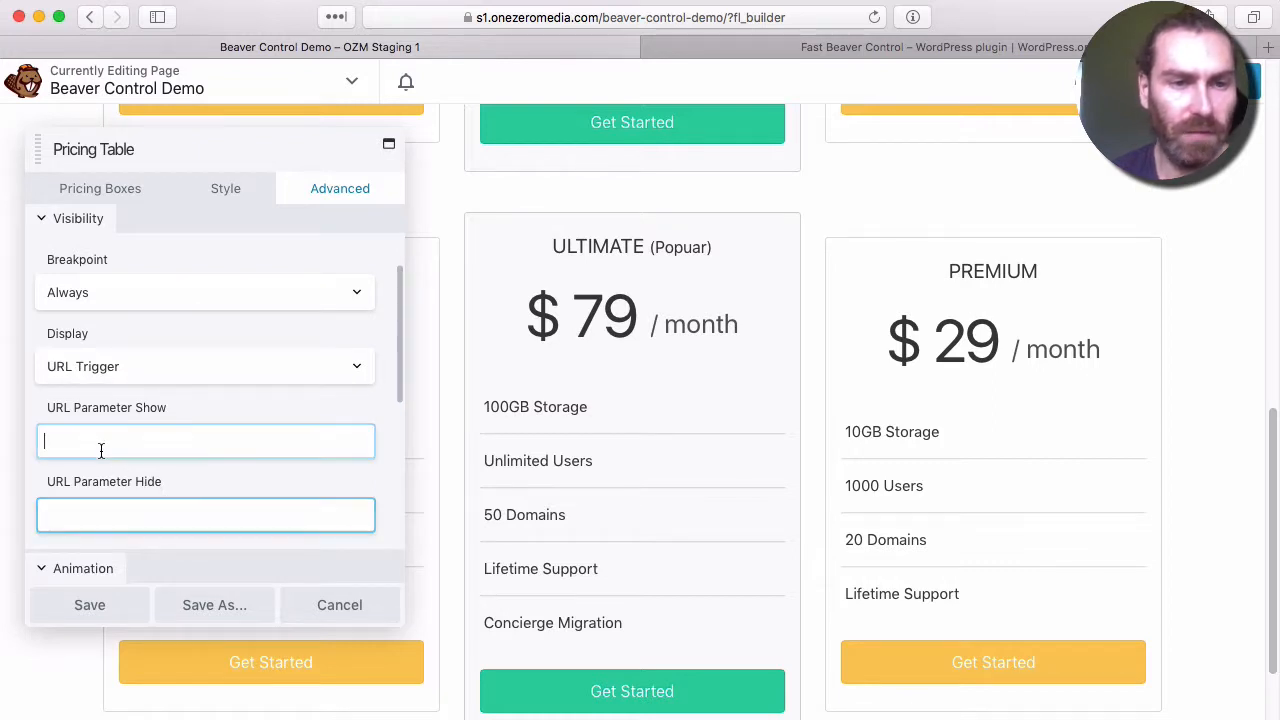
{"action": "key", "text": "super+v"}
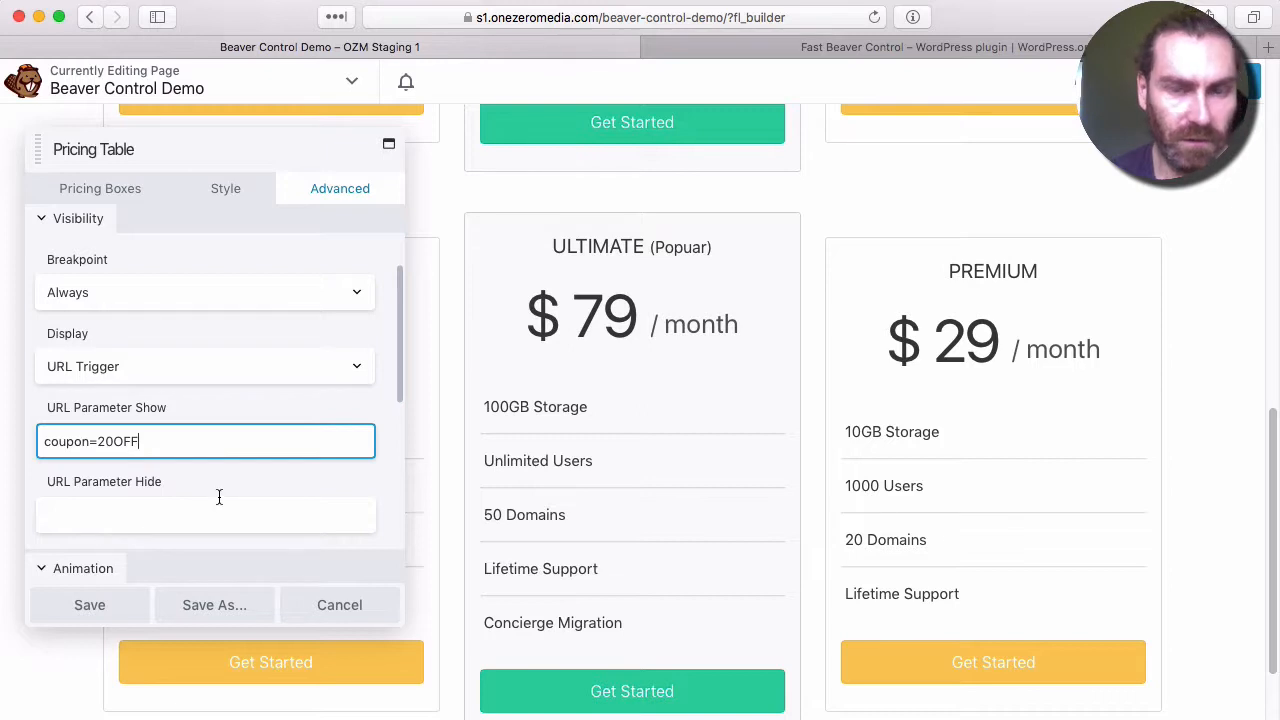
{"action": "left_click", "coordinate": [89, 605]}
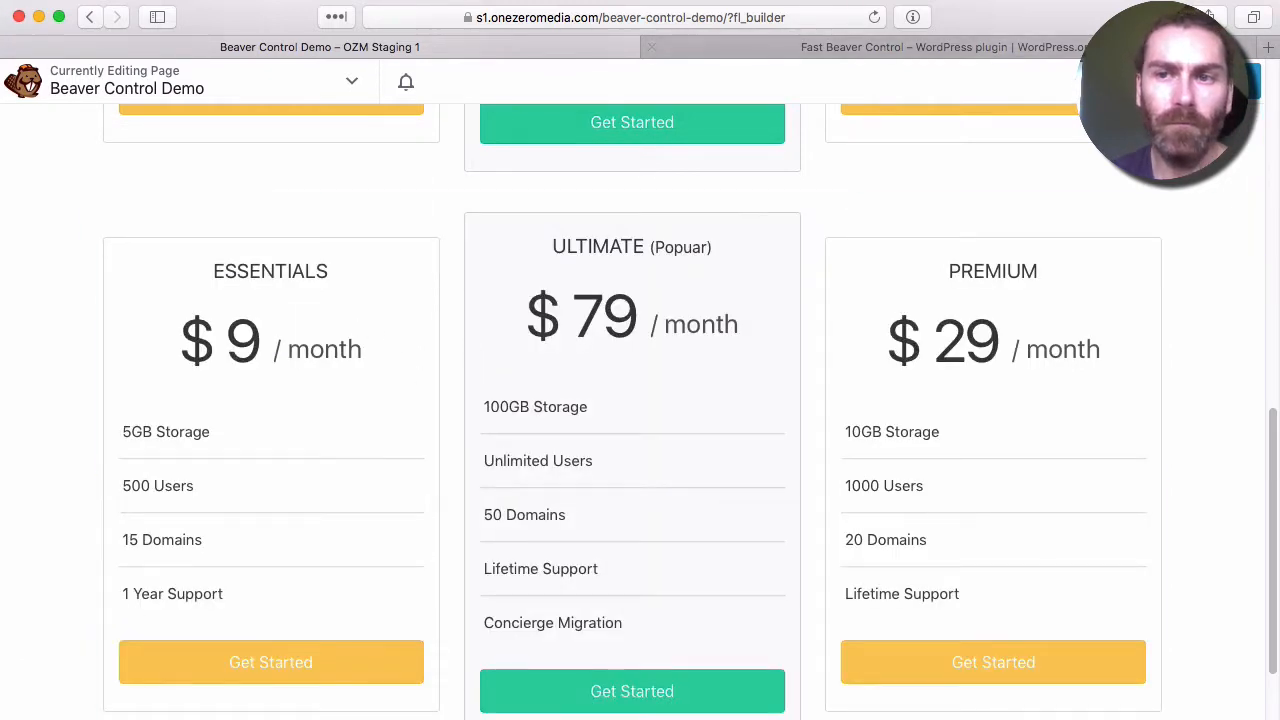
Step: Publish the page with the discounted pricing table and view the regular pricing on the live page
{"action": "left_click", "coordinate": [1232, 81]}
{"action": "left_click", "coordinate": [1129, 81]}
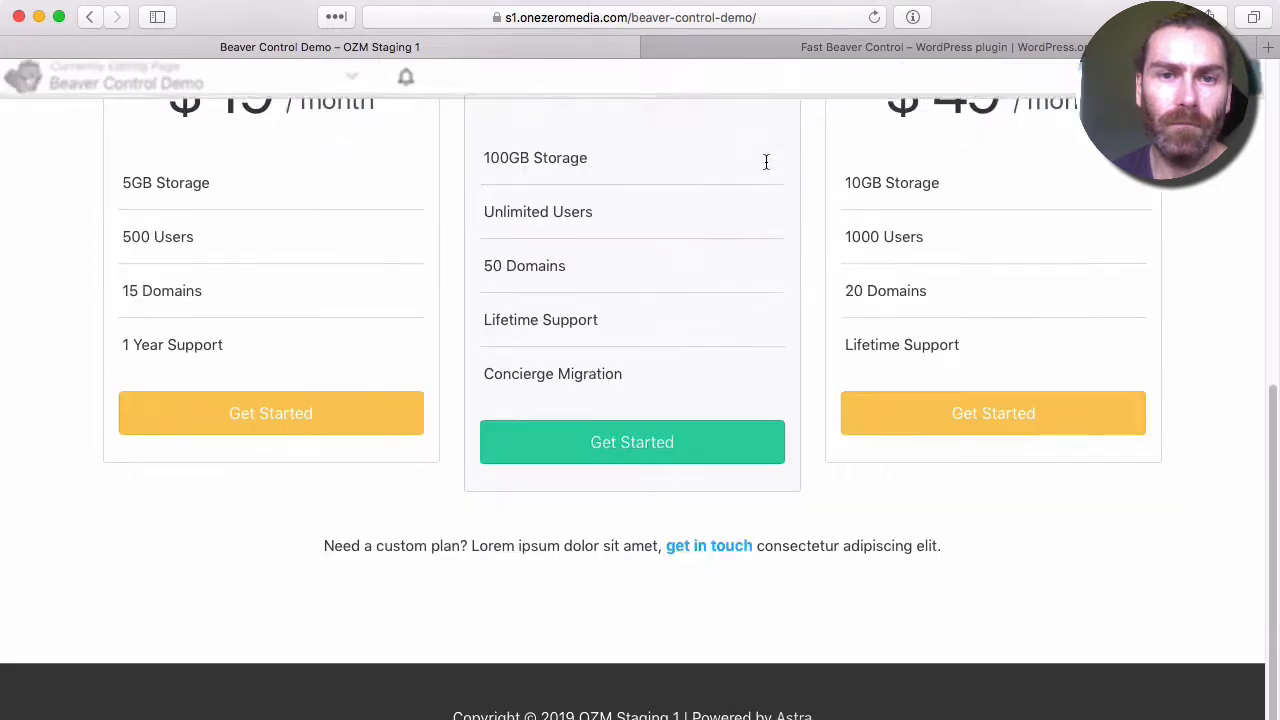
{"action": "scroll", "coordinate": [657, 194], "scroll_direction": "down", "scroll_amount": 5}
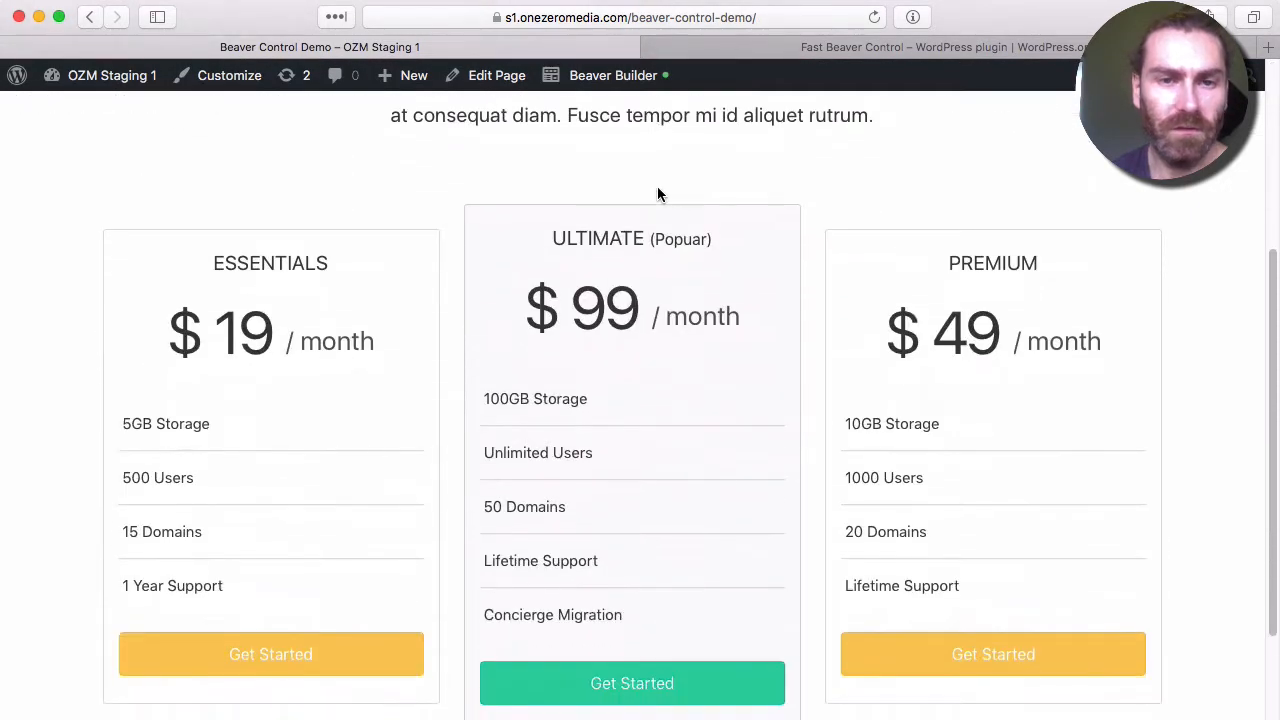
Step: Load the demo page with ?coupon=20OFF appended to its address and check which pricing table is shown
{"action": "left_click", "coordinate": [676, 20]}
{"action": "left_click", "coordinate": [743, 18]}
{"action": "type", "text": "?"}
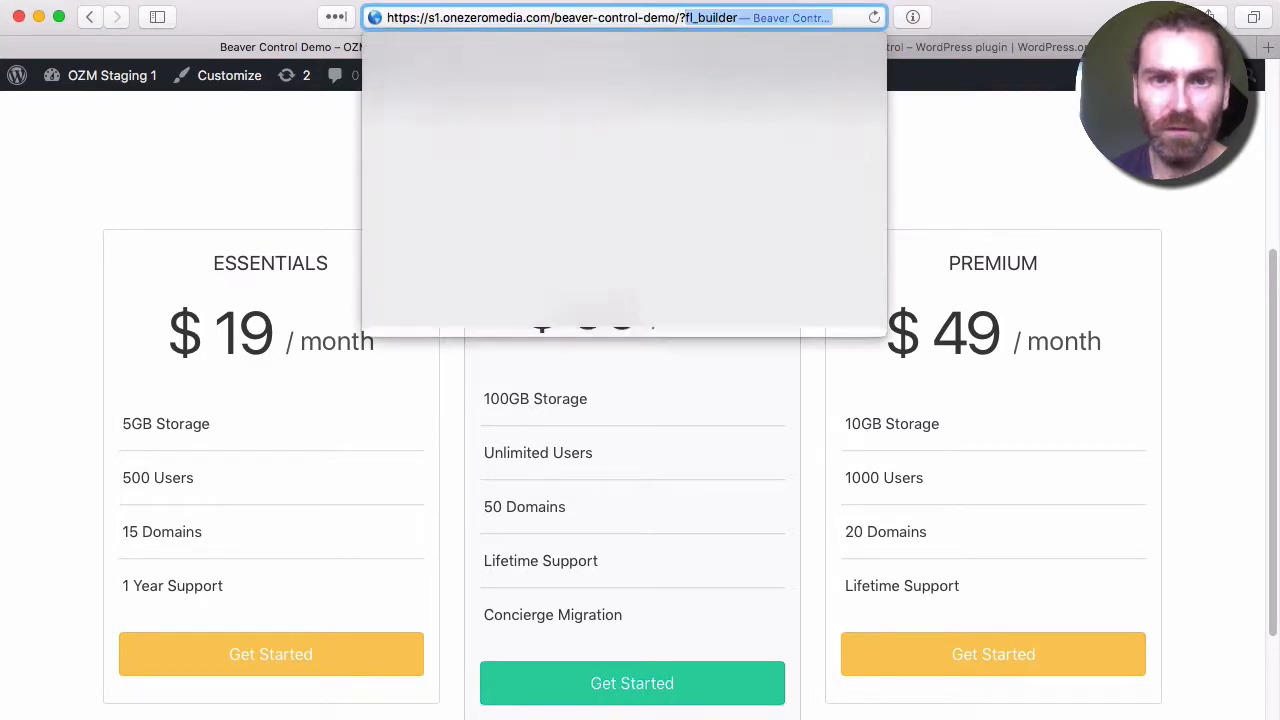
{"action": "type", "text": "coupon=20OFF"}
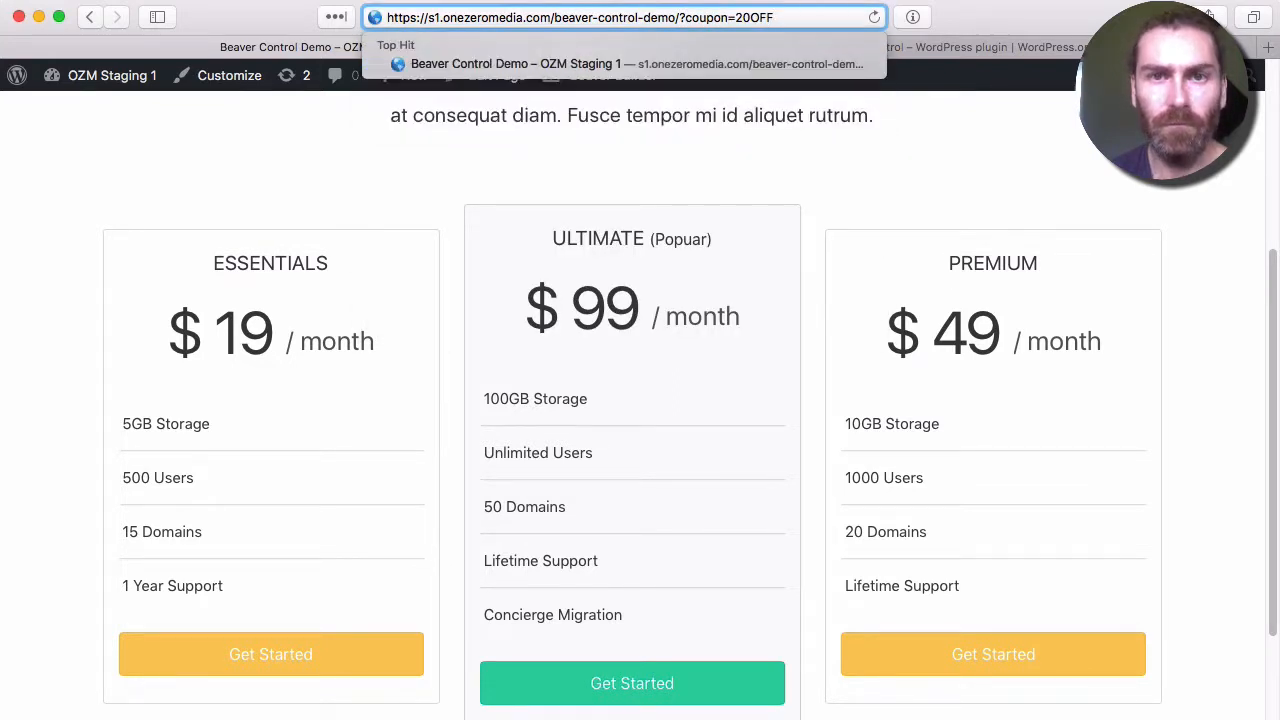
{"action": "key", "text": "Return"}
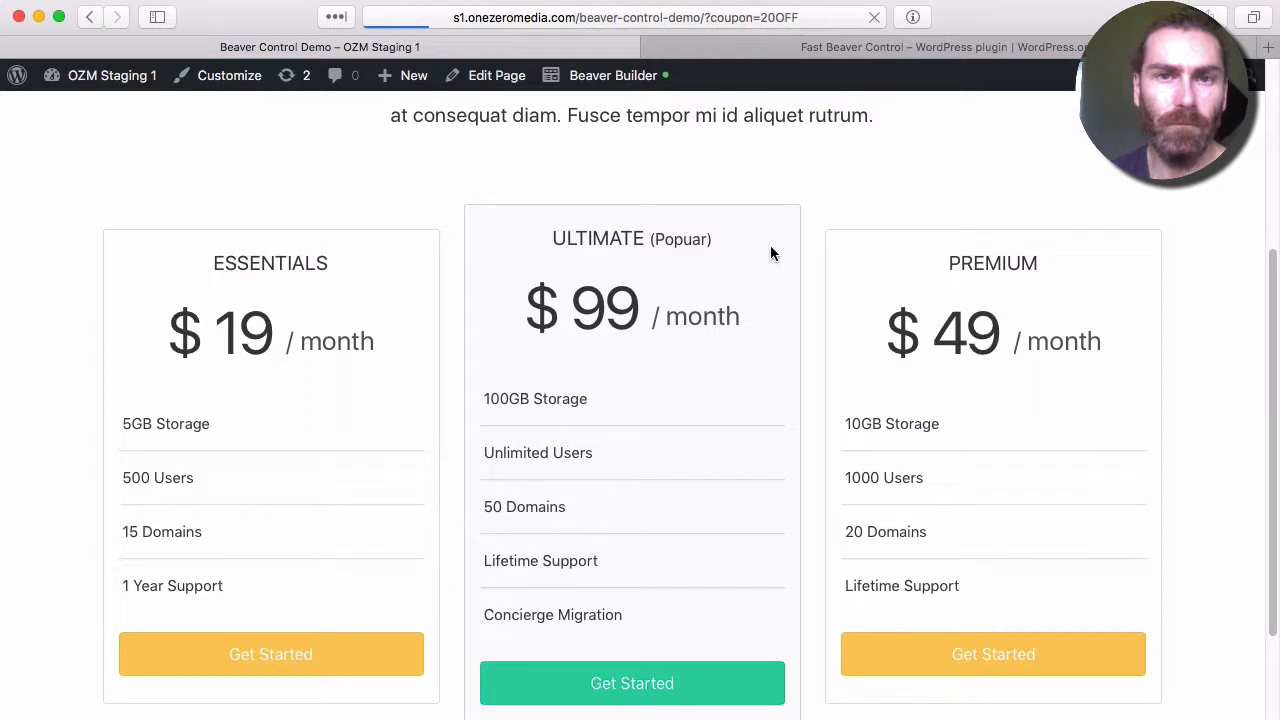
{"action": "scroll", "coordinate": [770, 250], "scroll_direction": "down", "scroll_amount": 5}
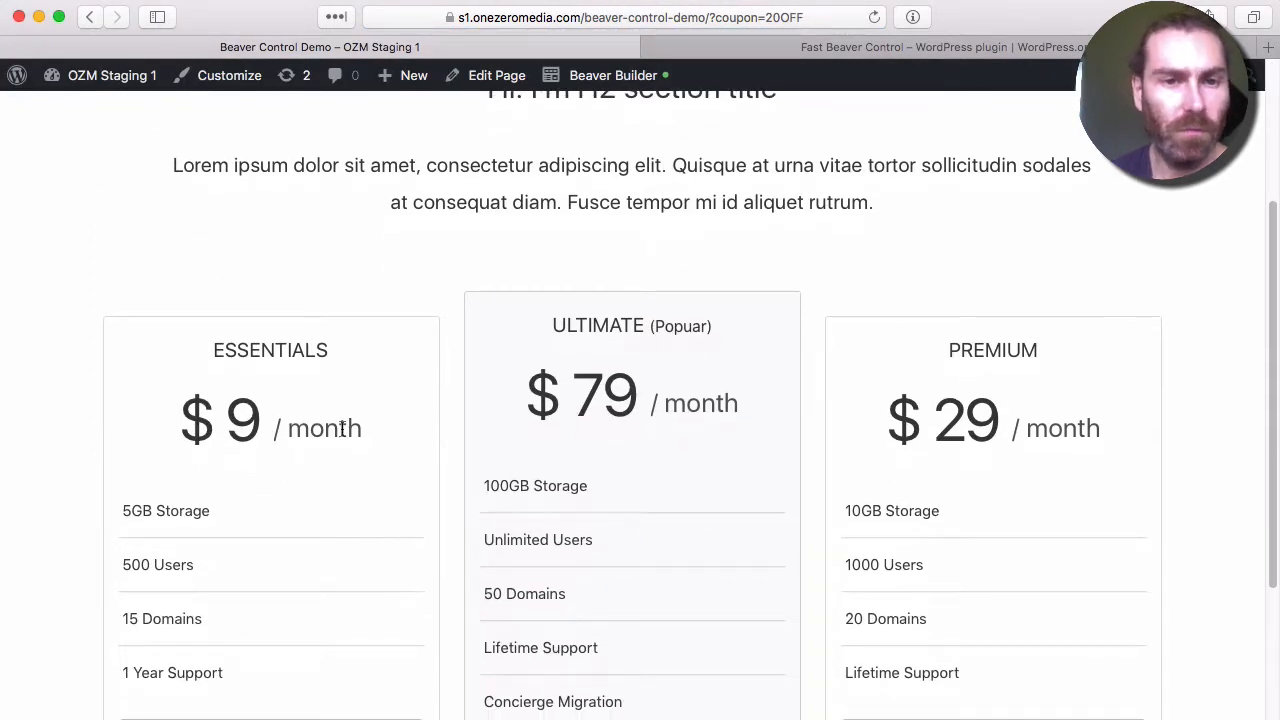
{"action": "scroll", "coordinate": [630, 420], "scroll_direction": "up", "scroll_amount": 5}
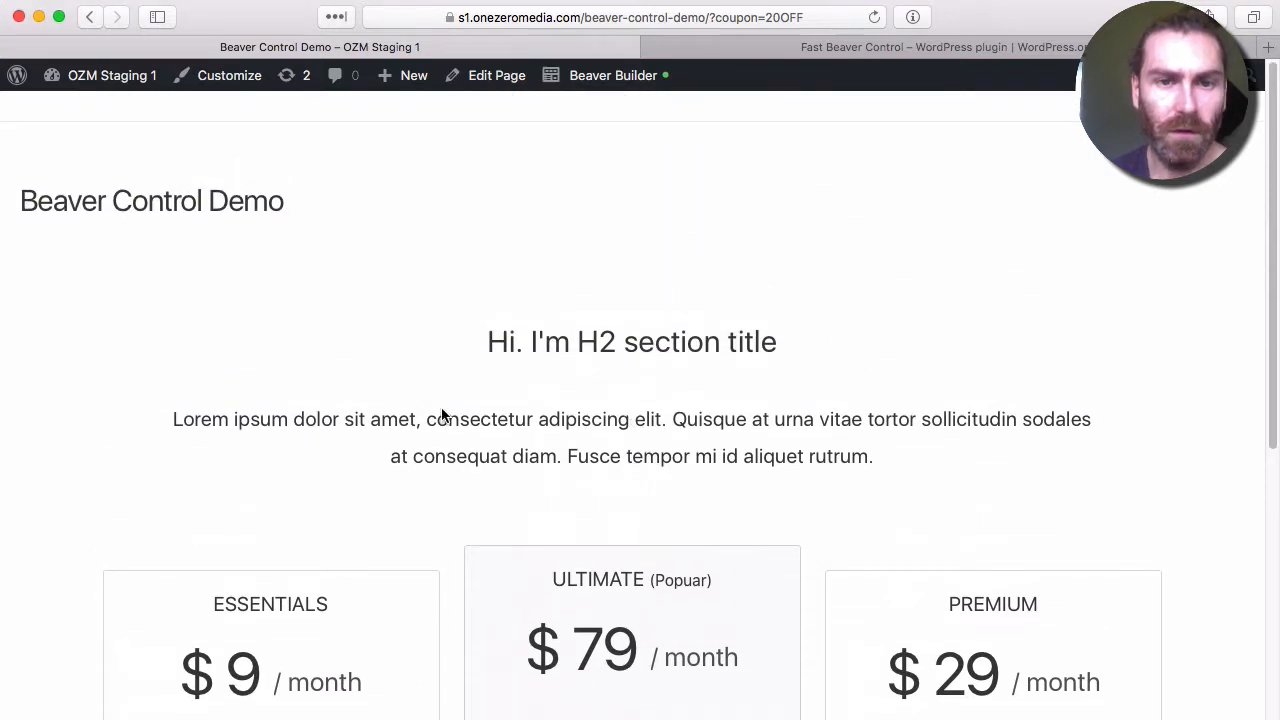
Step: In Beaver Builder, duplicate the H2 section title heading and change the upper heading's text to "Coupon Applied!"
{"action": "left_click", "coordinate": [620, 86]}
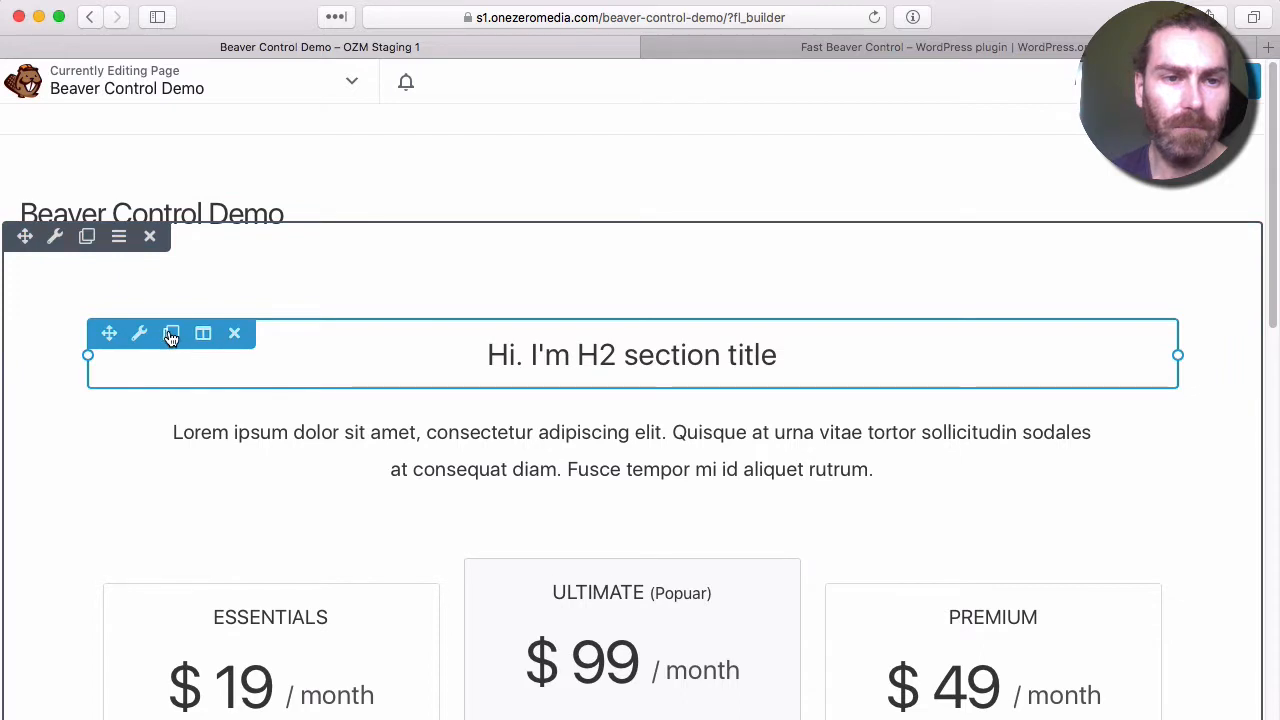
{"action": "left_click", "coordinate": [170, 336]}
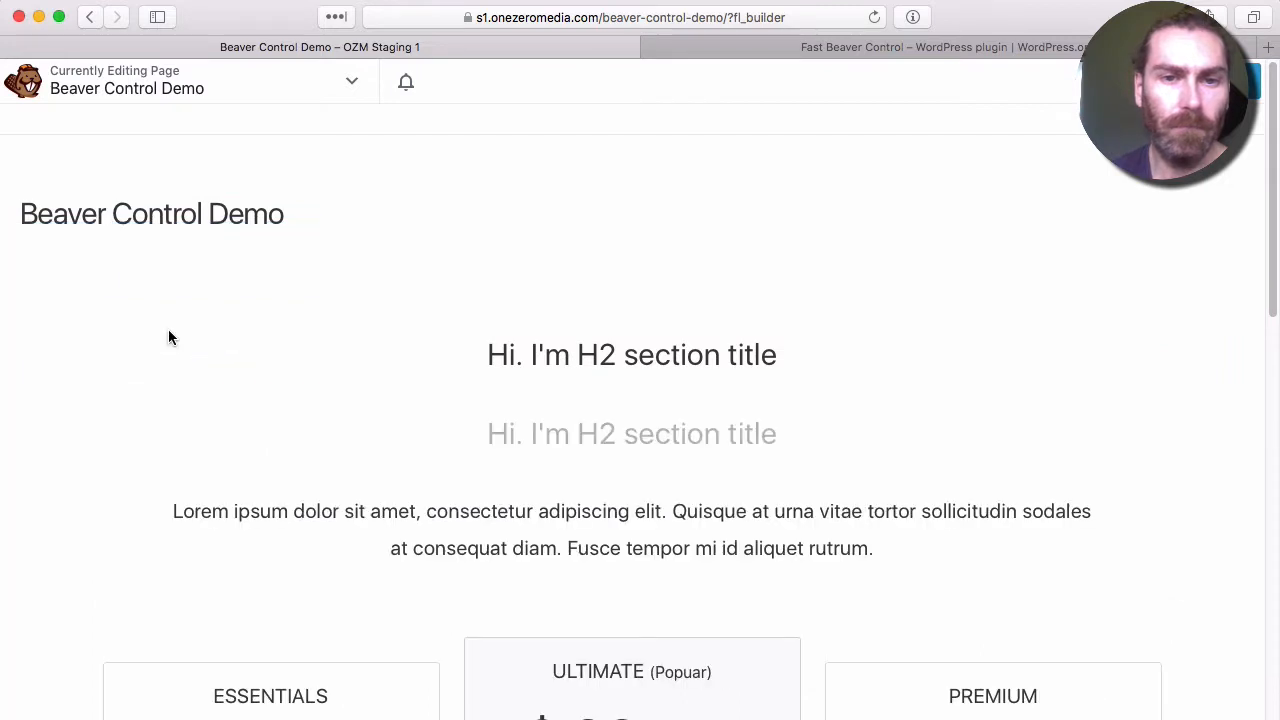
{"action": "left_click", "coordinate": [620, 358]}
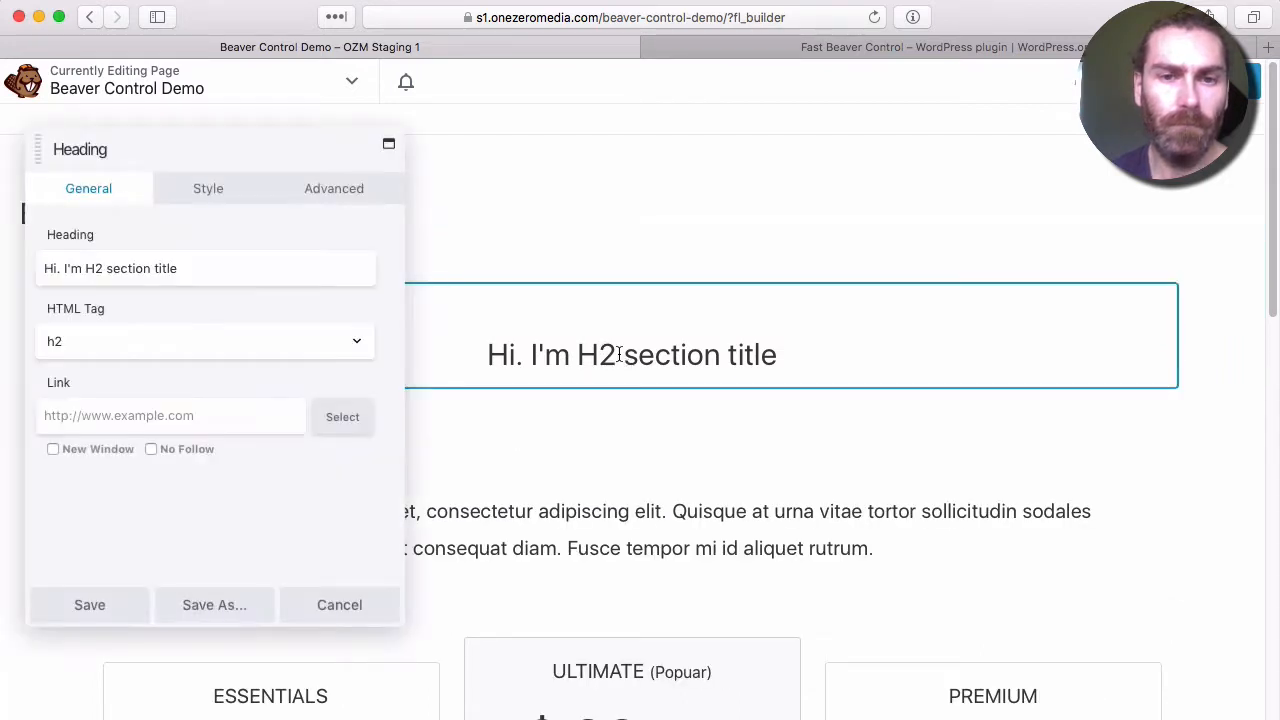
{"action": "triple_click", "coordinate": [253, 265]}
{"action": "type", "text": "Coupon "}
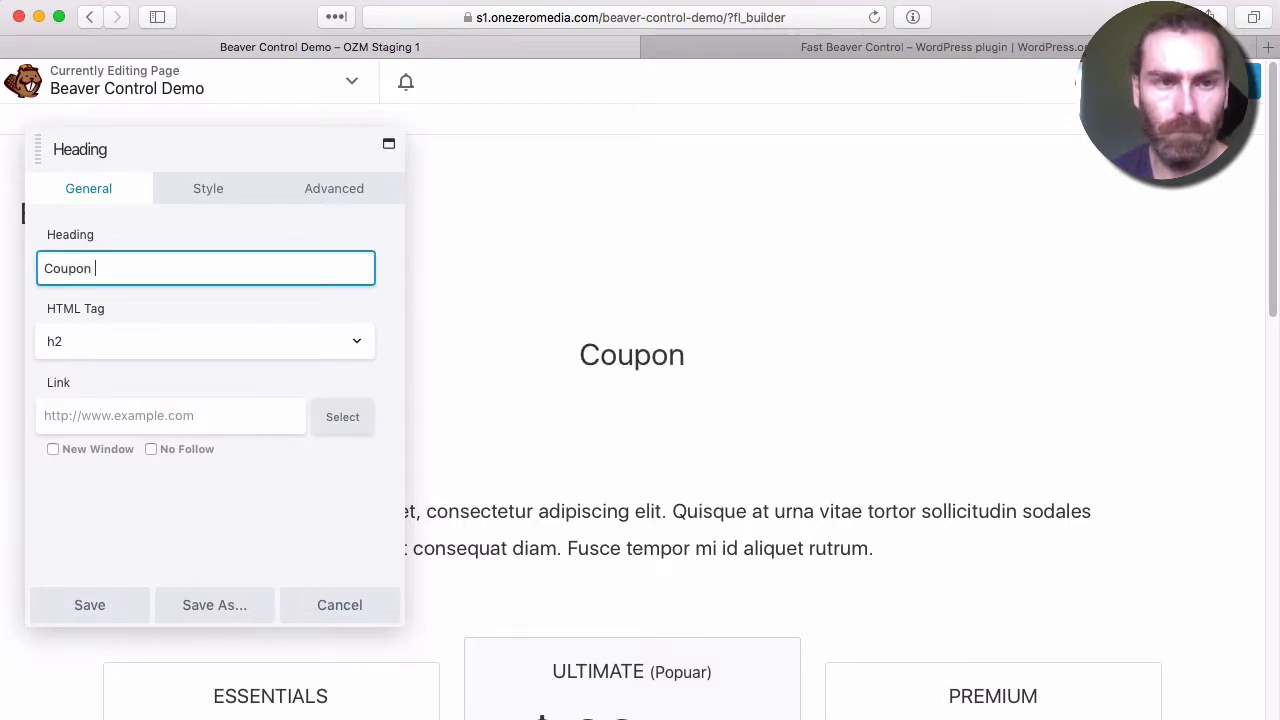
{"action": "type", "text": "Applied"}
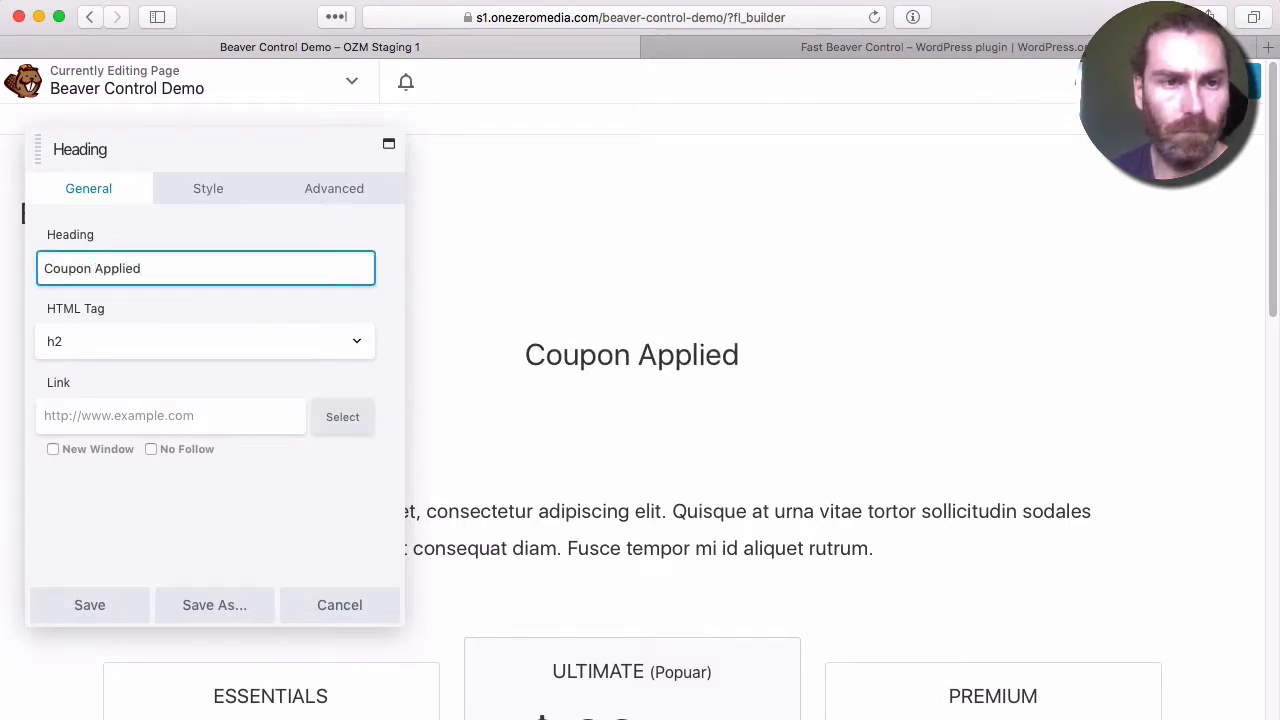
{"action": "type", "text": "!"}
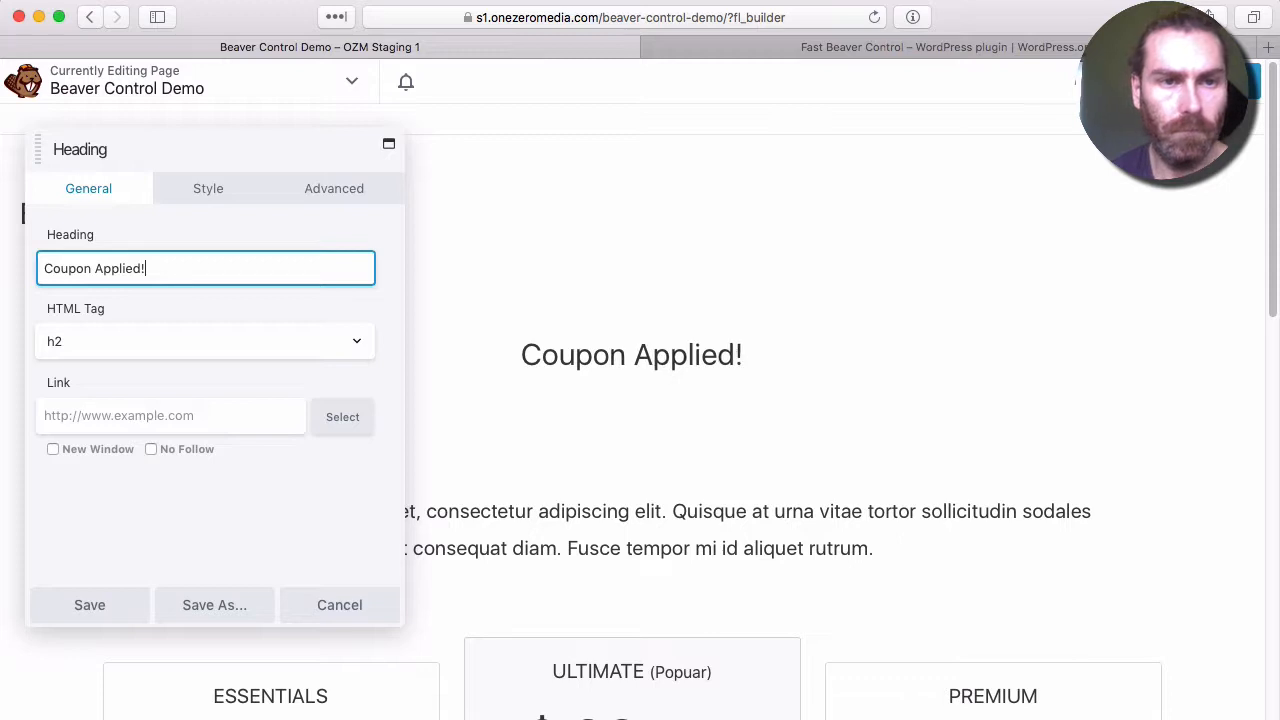
Step: Set the Coupon Applied! heading's text color to red #ff1919
{"action": "left_click", "coordinate": [217, 199]}
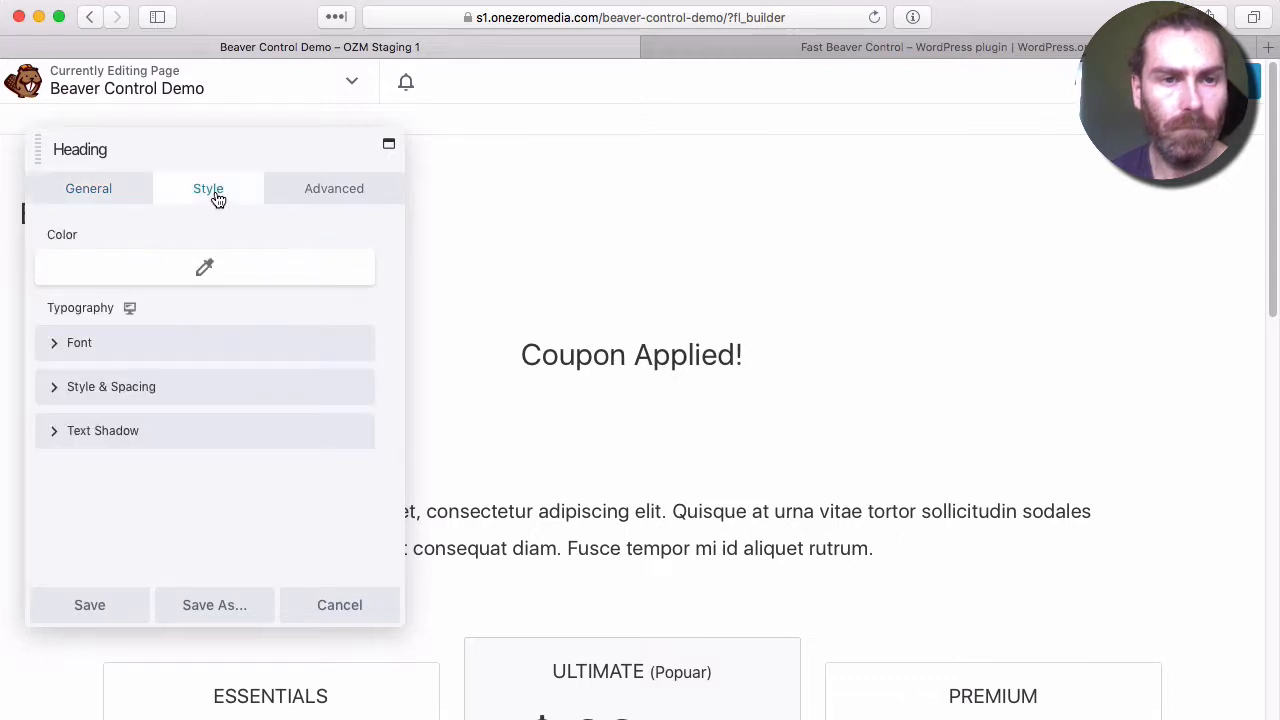
{"action": "left_click", "coordinate": [66, 350]}
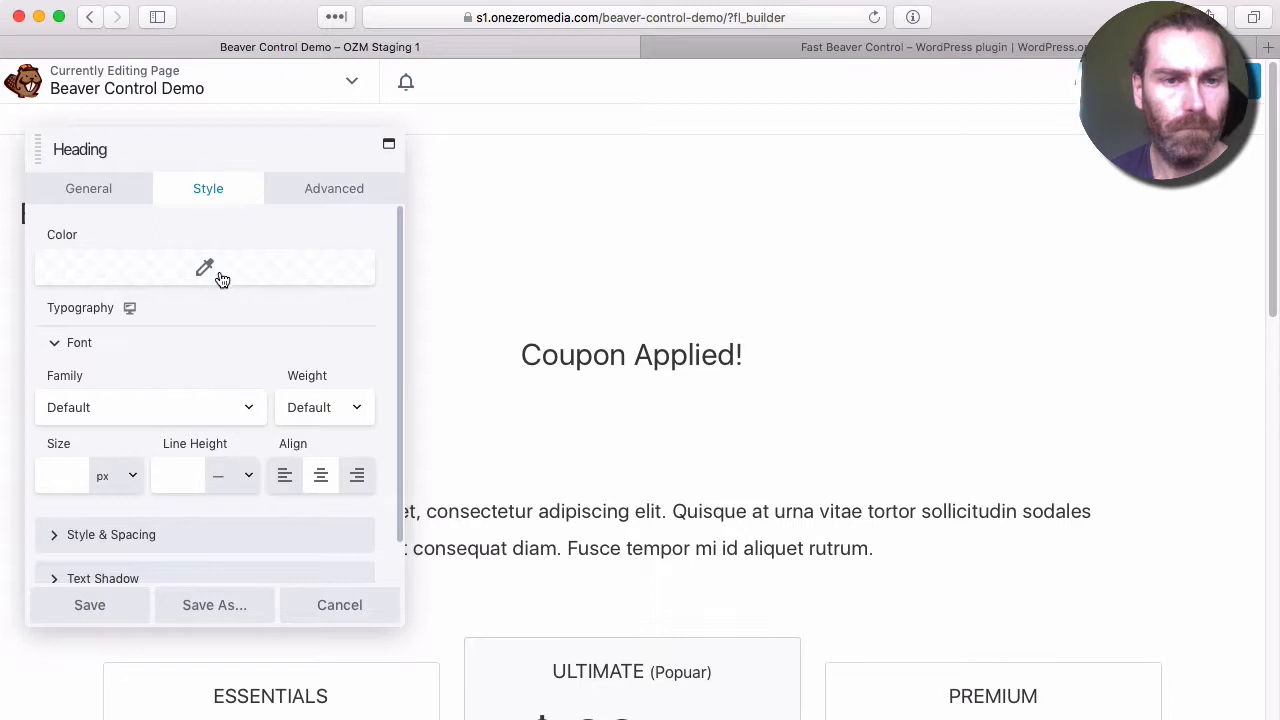
{"action": "left_click", "coordinate": [222, 272]}
{"action": "left_click_drag", "start_coordinate": [203, 539], "coordinate": [301, 530]}
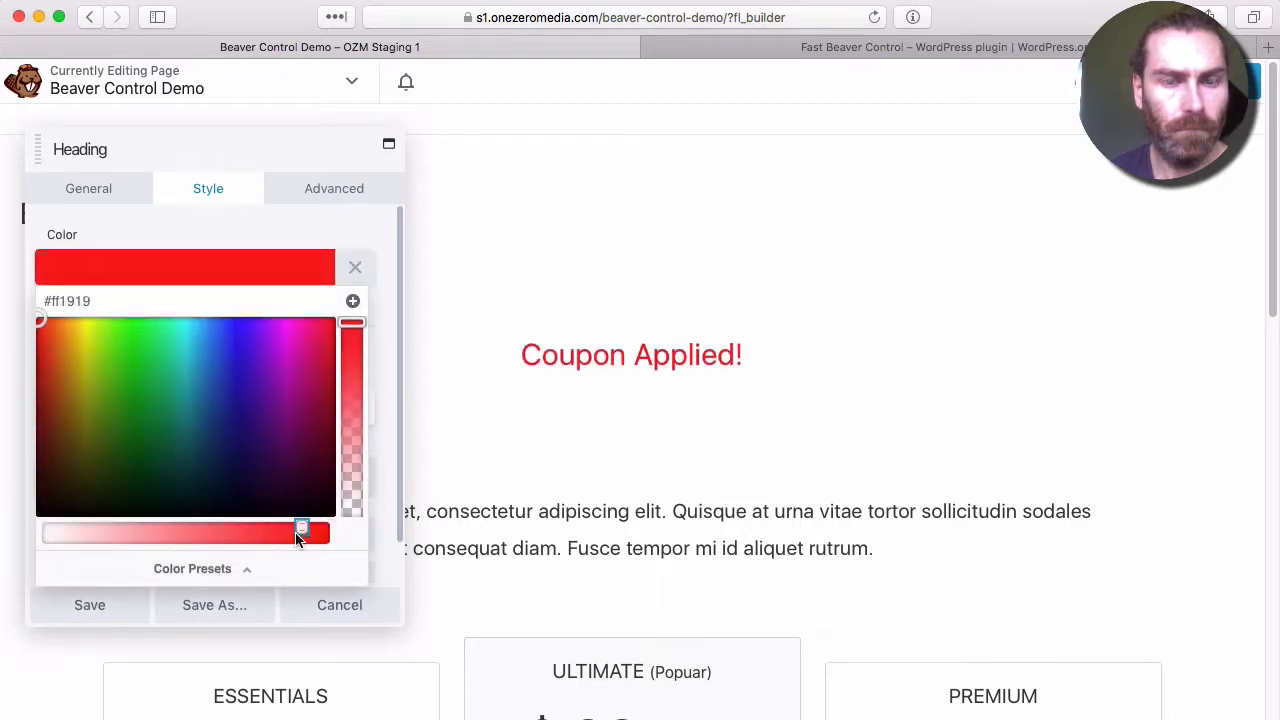
Step: Set the Coupon Applied! heading's display to URL Trigger with show parameter coupon=20OFF, and save the module
{"action": "left_click", "coordinate": [305, 196]}
{"action": "left_click", "coordinate": [323, 194]}
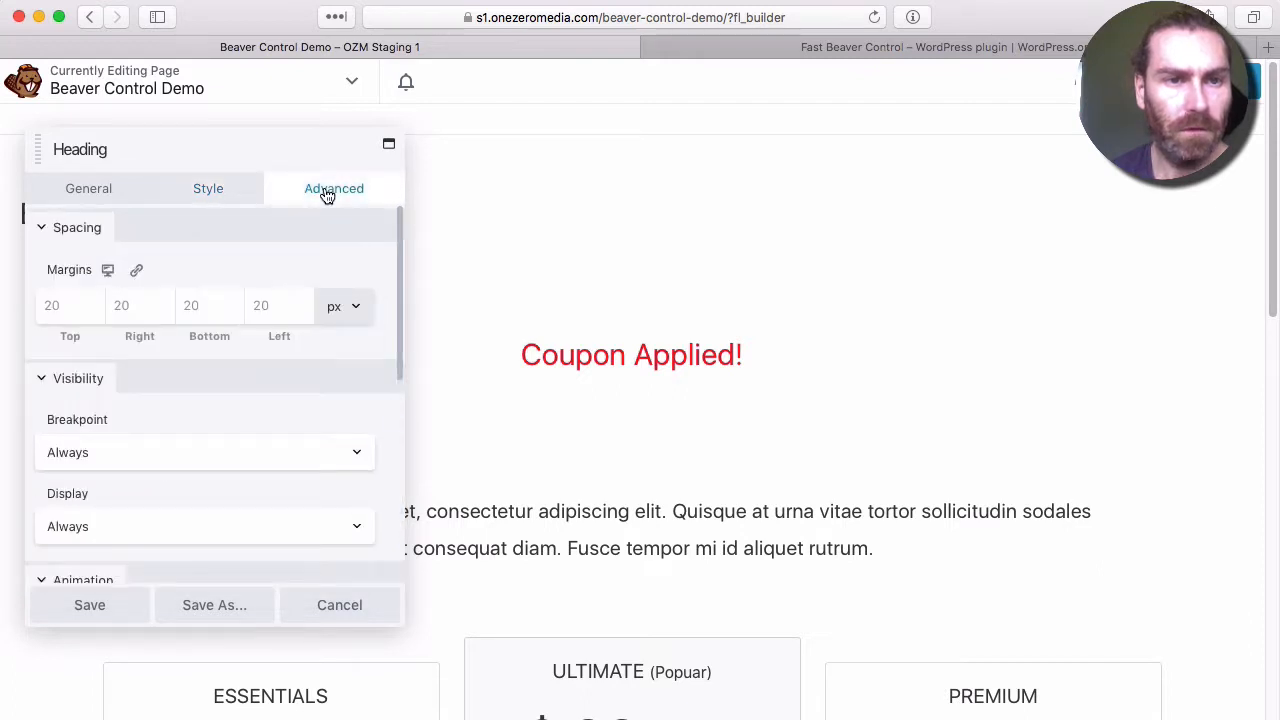
{"action": "scroll", "coordinate": [171, 484], "scroll_direction": "down", "scroll_amount": 2}
{"action": "left_click", "coordinate": [108, 412]}
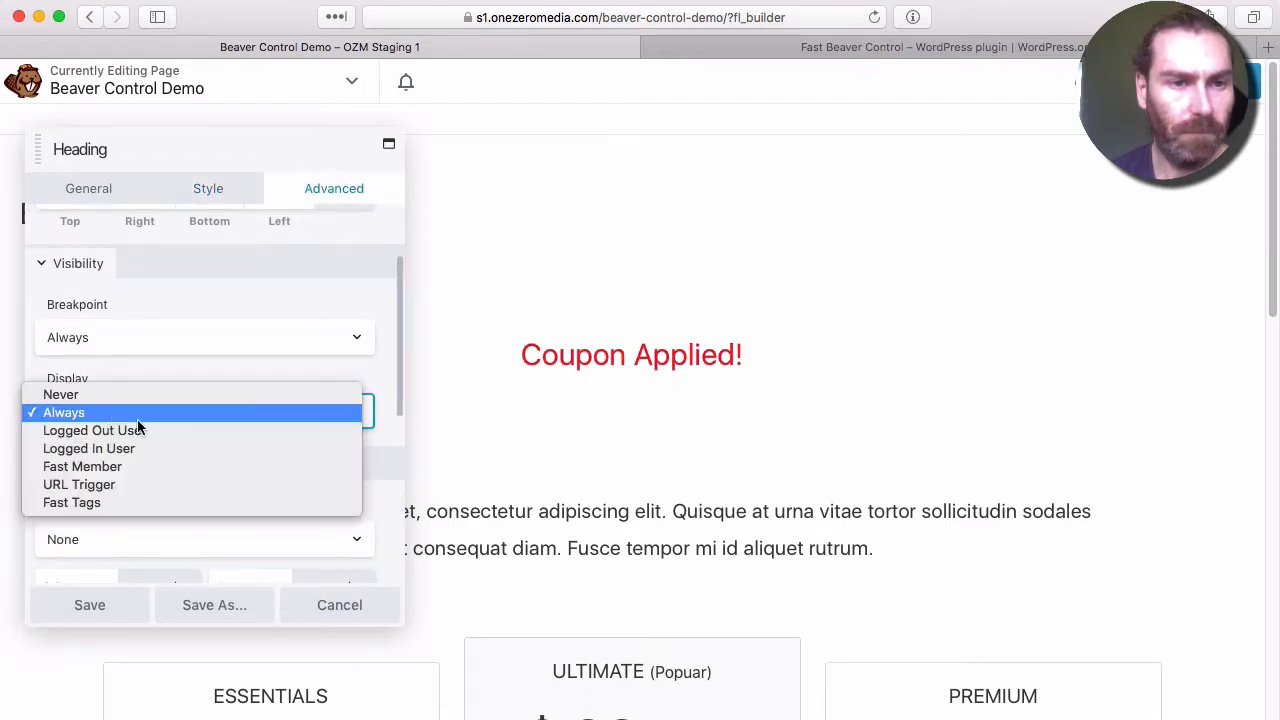
{"action": "left_click", "coordinate": [156, 480]}
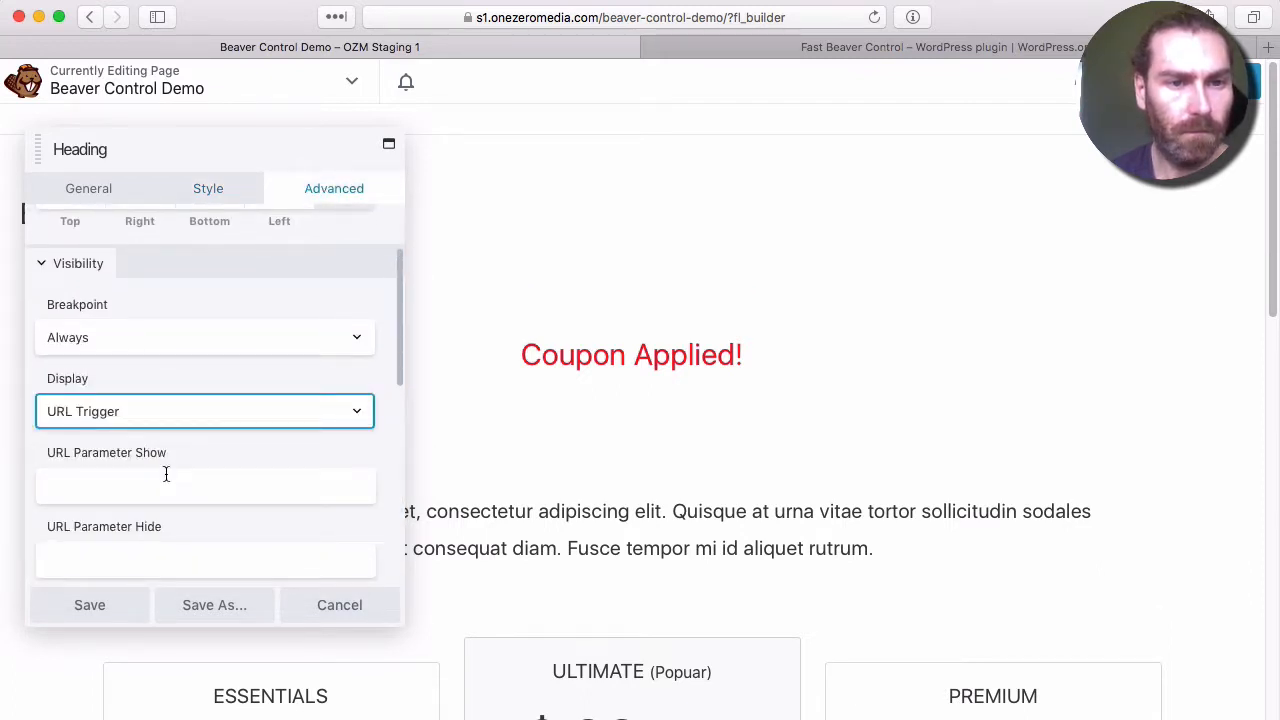
{"action": "left_click", "coordinate": [167, 478]}
{"action": "type", "text": "coupon=20OFF"}
{"action": "left_click", "coordinate": [92, 605]}
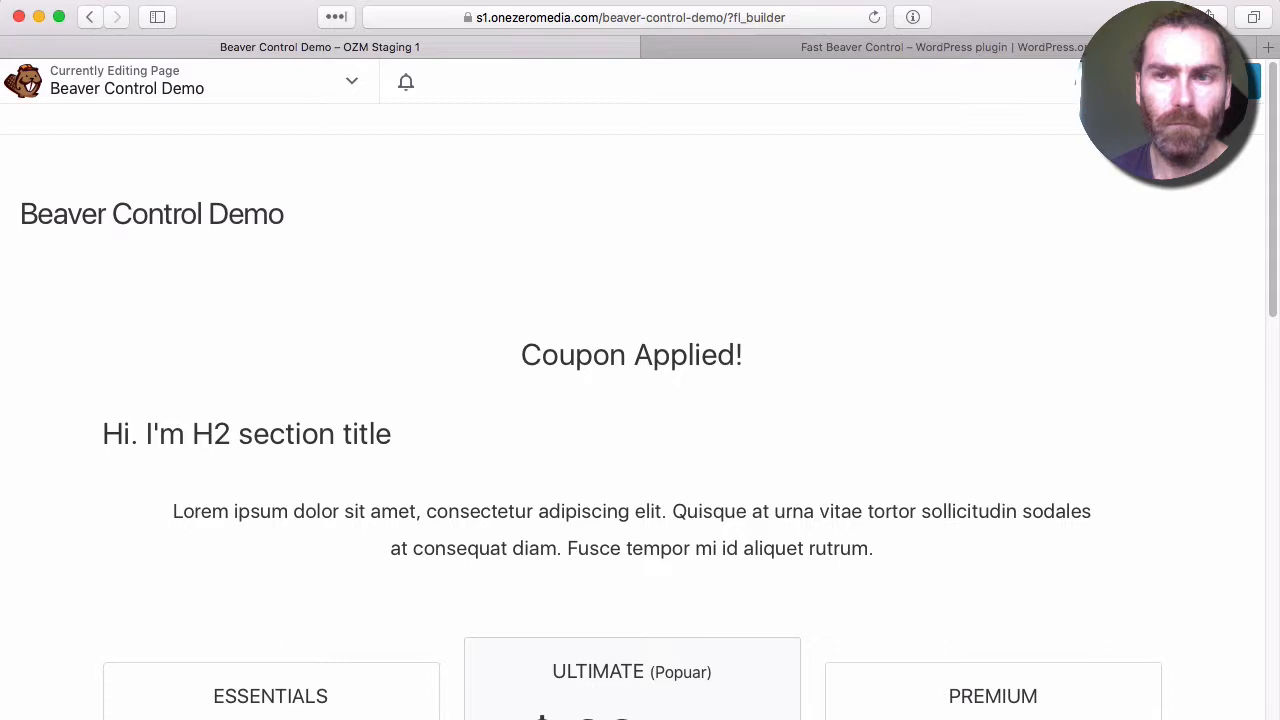
Step: Publish the page with the coupon heading and return to the live page without the coupon parameter
{"action": "left_click", "coordinate": [1228, 81]}
{"action": "left_click", "coordinate": [1131, 81]}
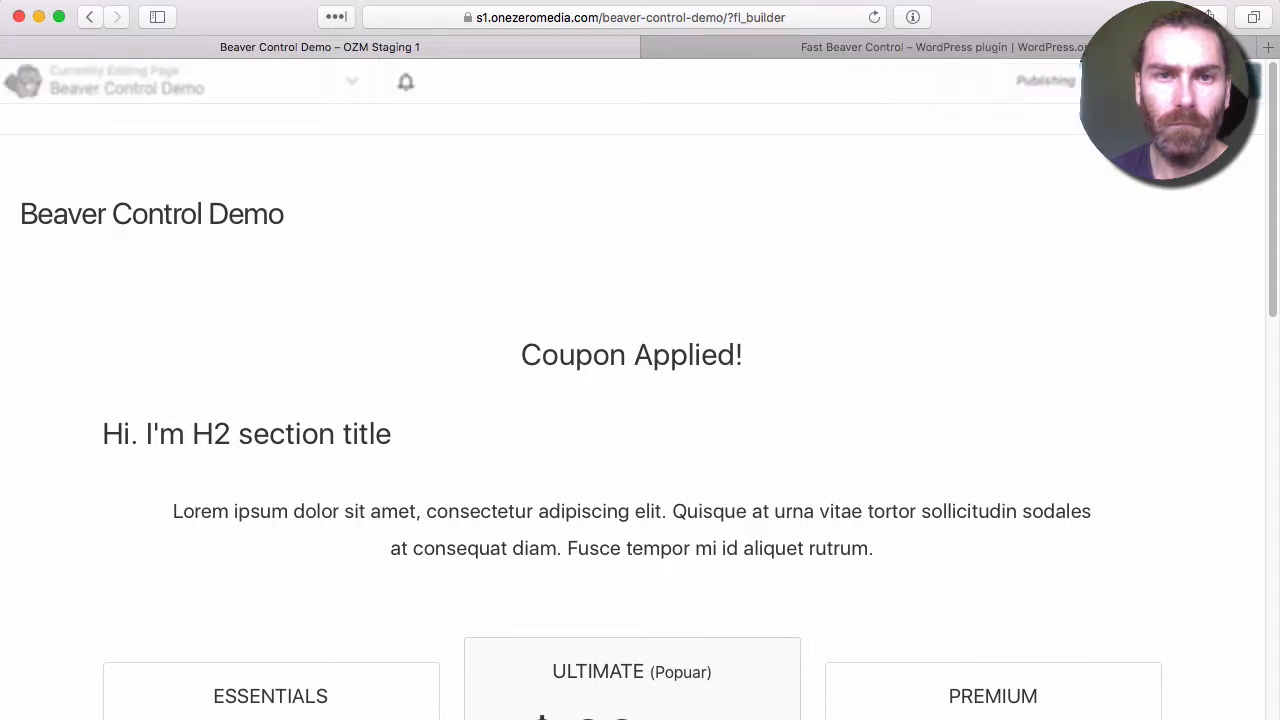
{"action": "left_click", "coordinate": [875, 18]}
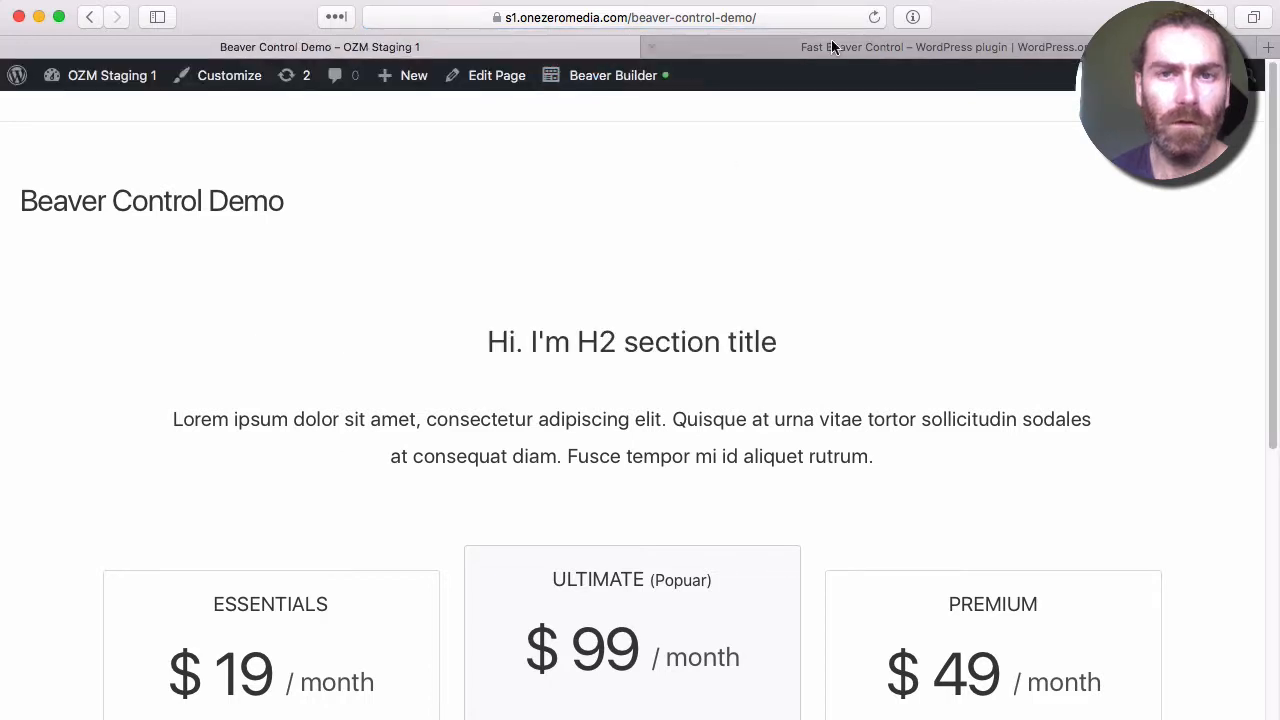
Step: Open the live page with ?coupon=20OFF in its address and review the coupon heading and the discounted prices
{"action": "left_click", "coordinate": [812, 19]}
{"action": "type", "text": "?coupon=20OFF"}
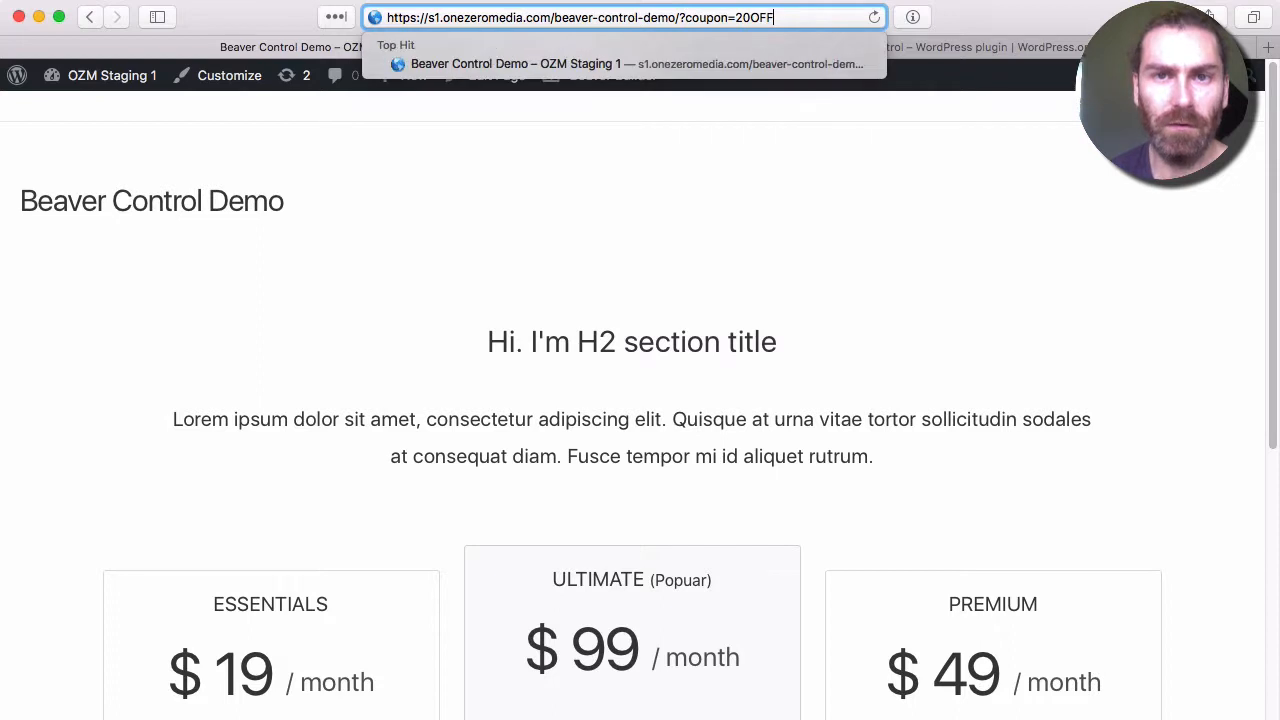
{"action": "key", "text": "Return"}
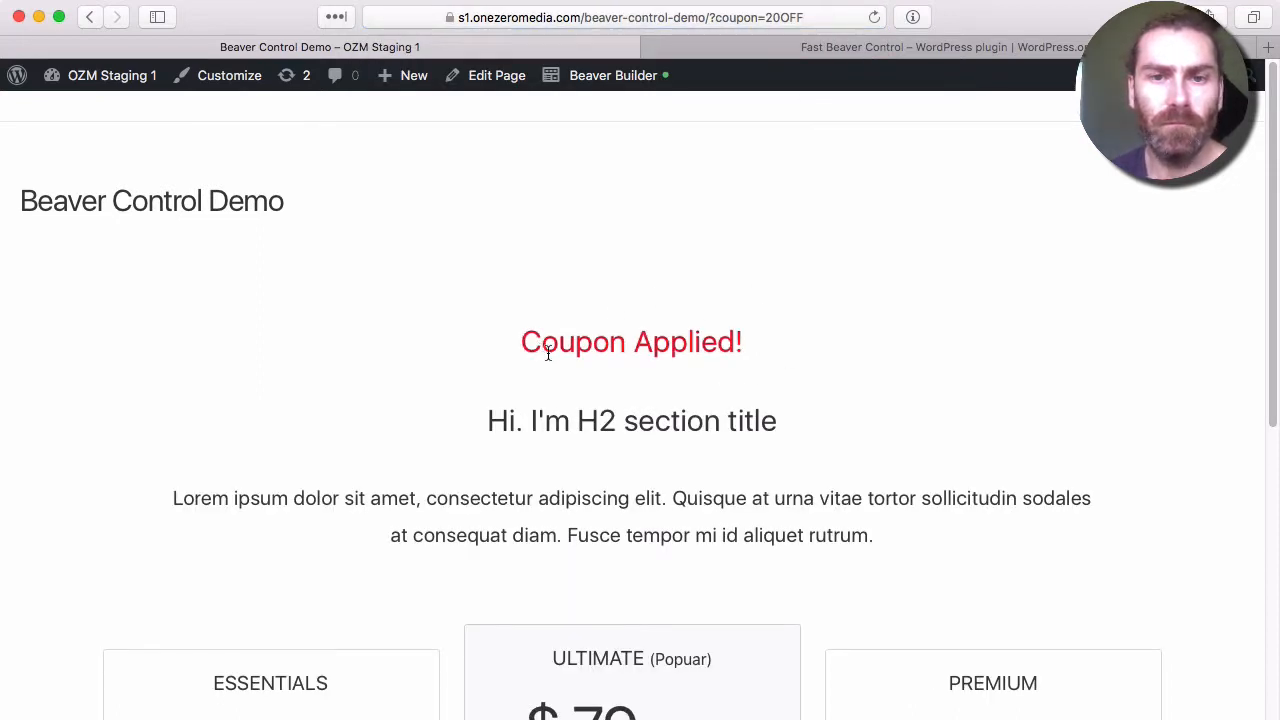
{"action": "scroll", "coordinate": [553, 374], "scroll_direction": "down", "scroll_amount": 3}
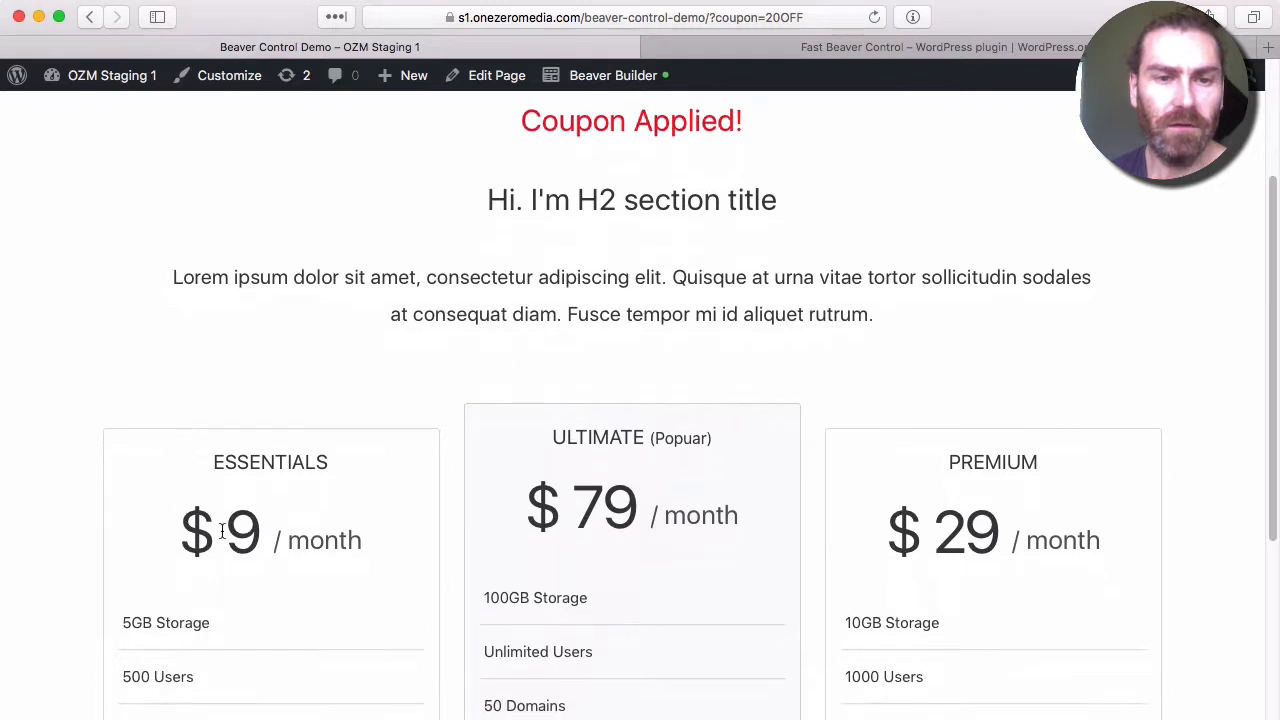
{"action": "scroll", "coordinate": [637, 503], "scroll_direction": "down", "scroll_amount": 1}
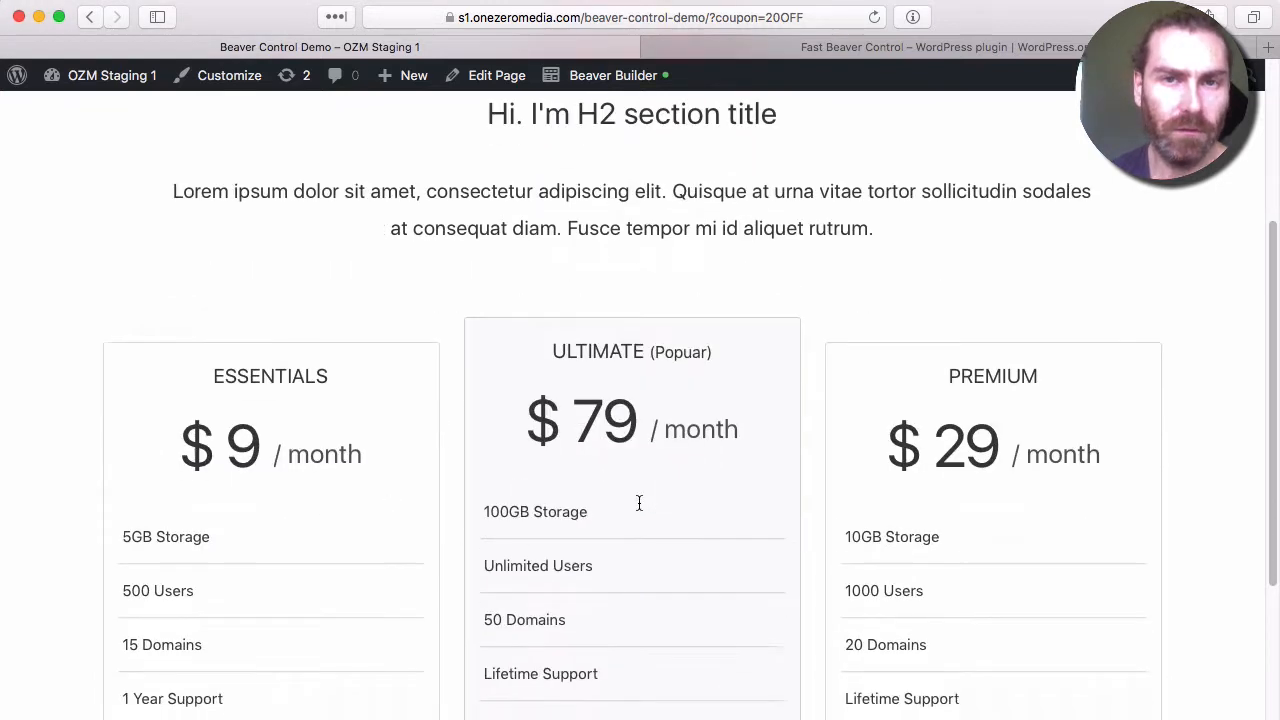
{"action": "scroll", "coordinate": [637, 503], "scroll_direction": "up", "scroll_amount": 4}
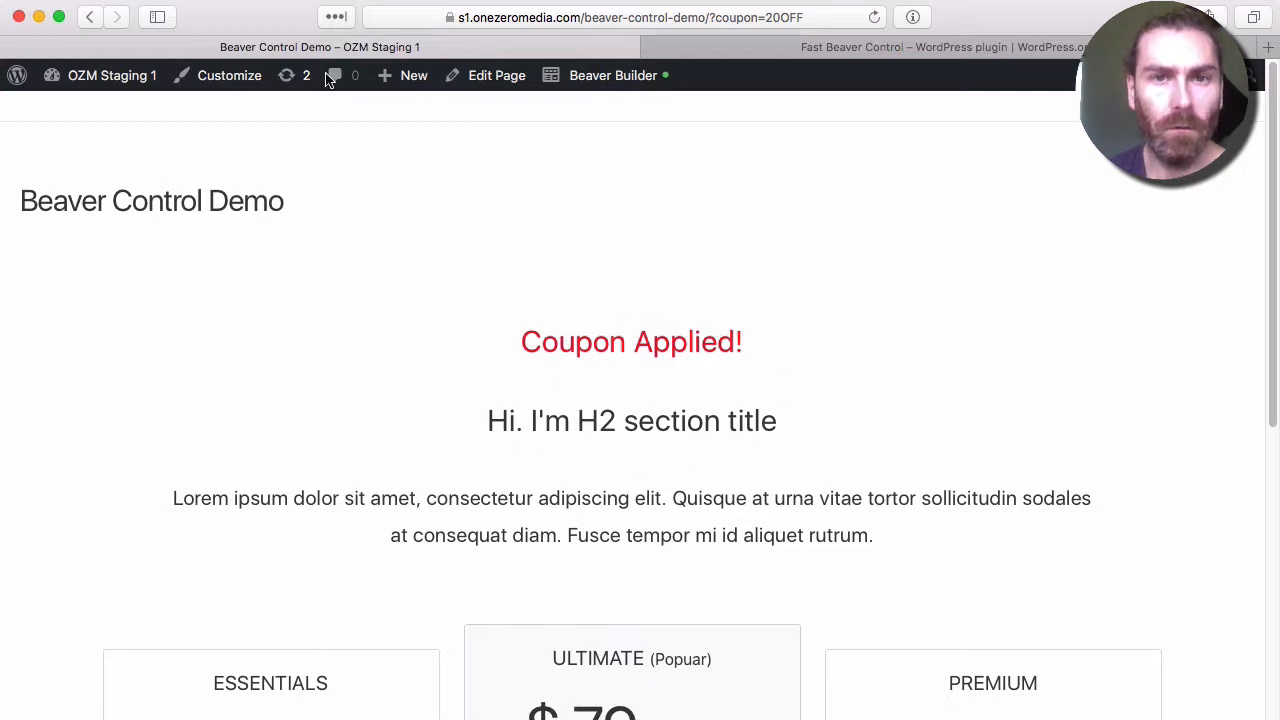
Step: Create a new page titled "Beaver Control Tag Content" and publish it
{"action": "mouse_move", "coordinate": [406, 78]}
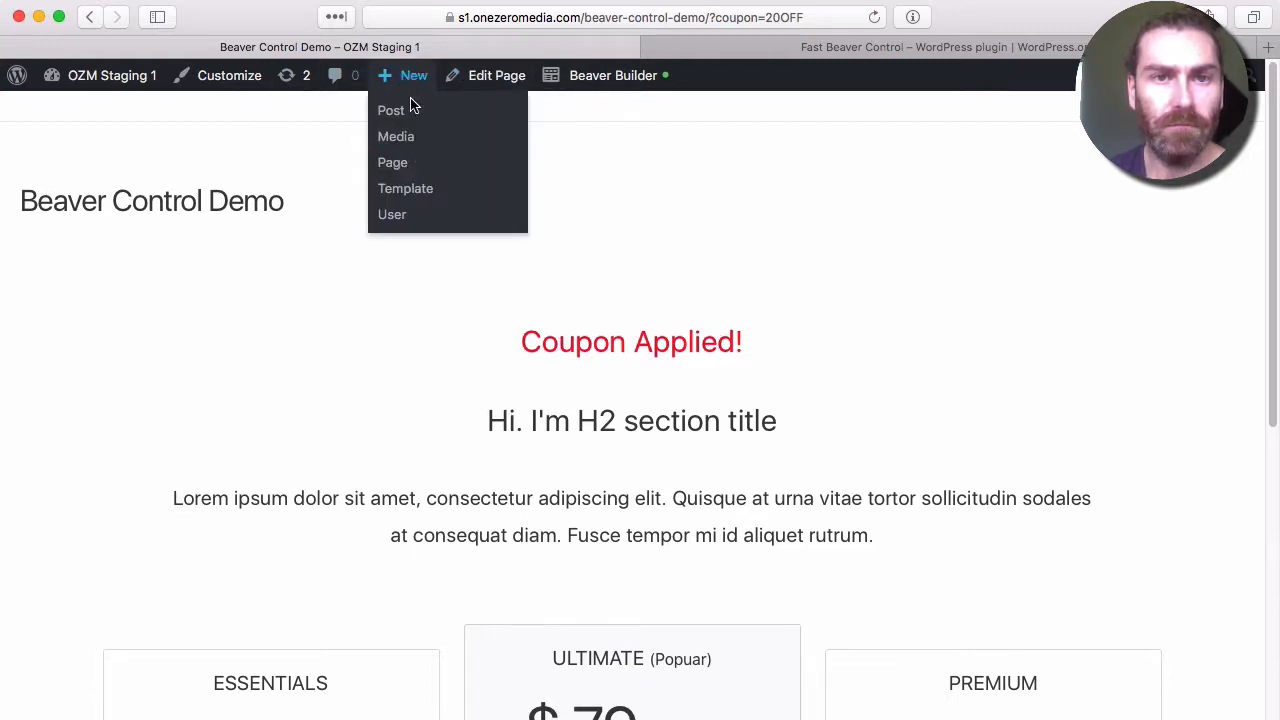
{"action": "left_click", "coordinate": [389, 165]}
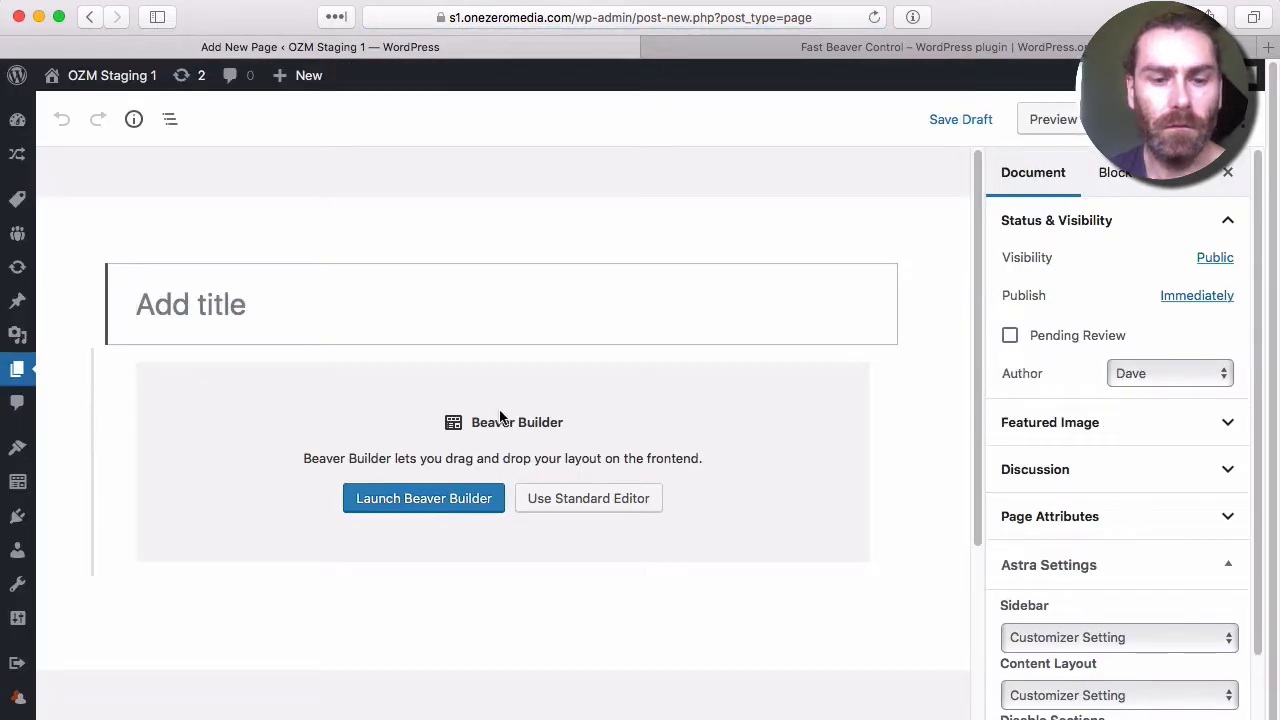
{"action": "type", "text": "Beav"}
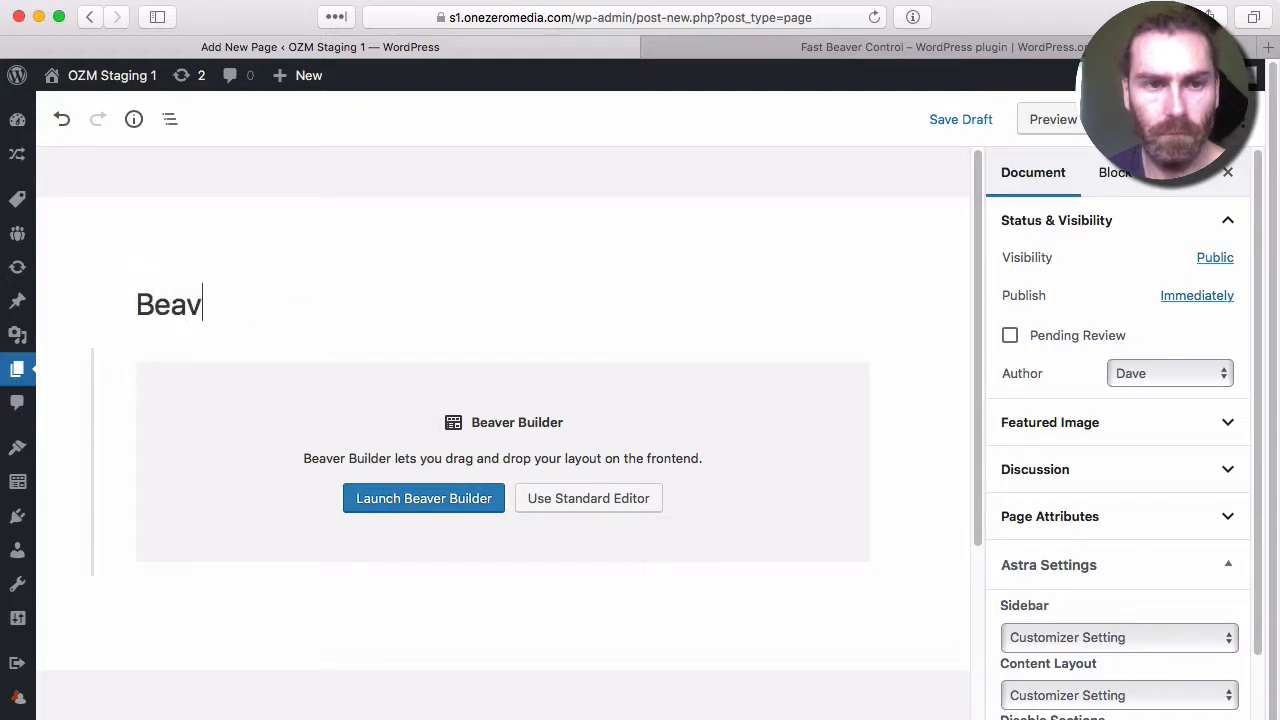
{"action": "type", "text": "er Controk"}
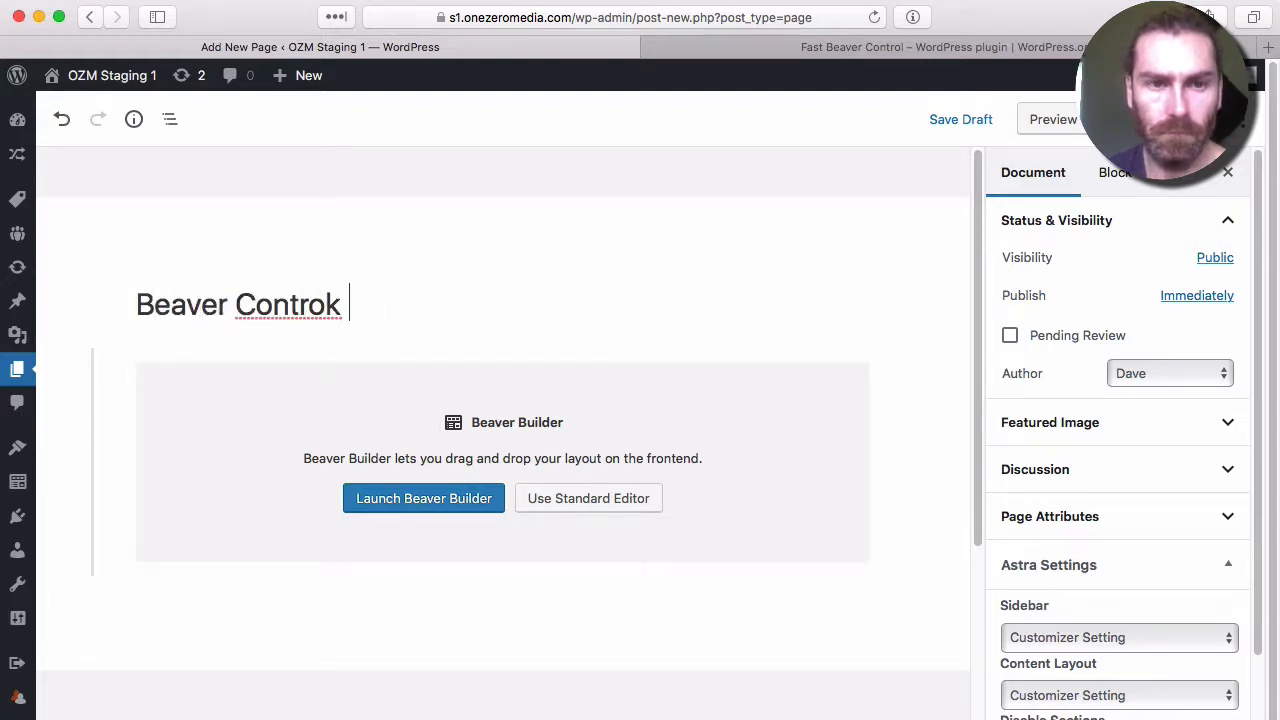
{"action": "key", "text": "BackSpace"}
{"action": "type", "text": "l Tag "}
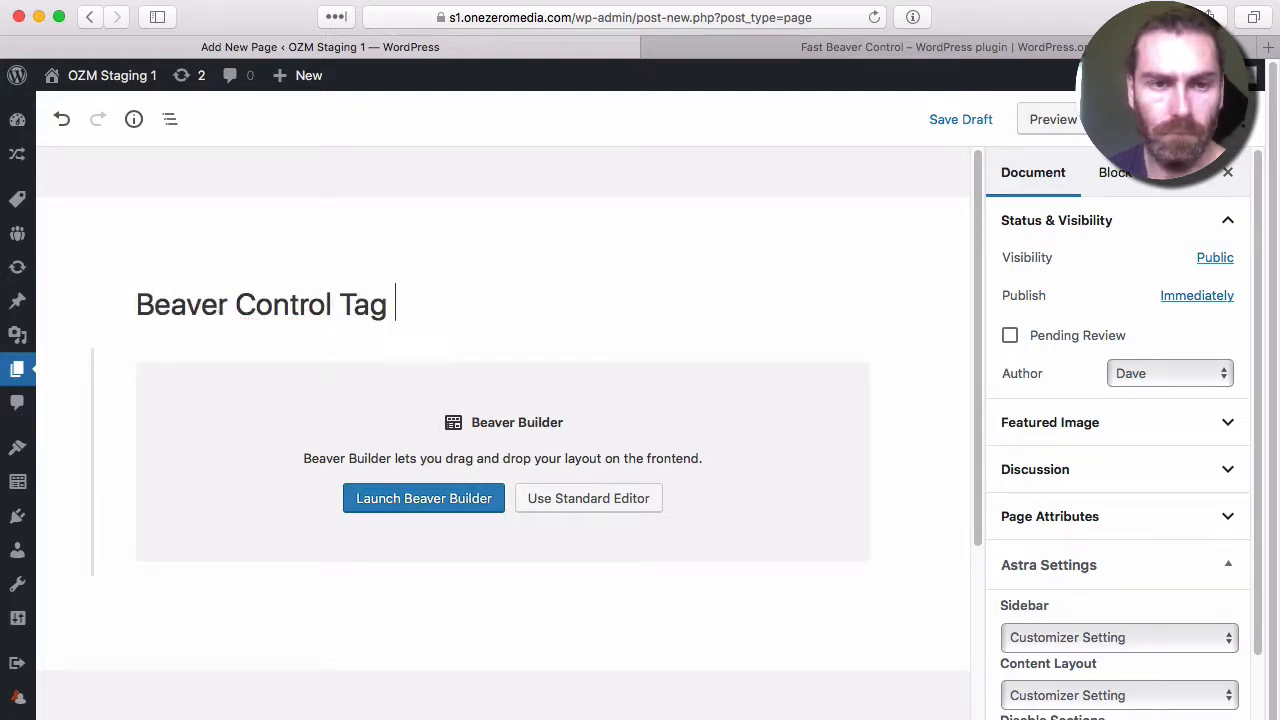
{"action": "type", "text": "Content"}
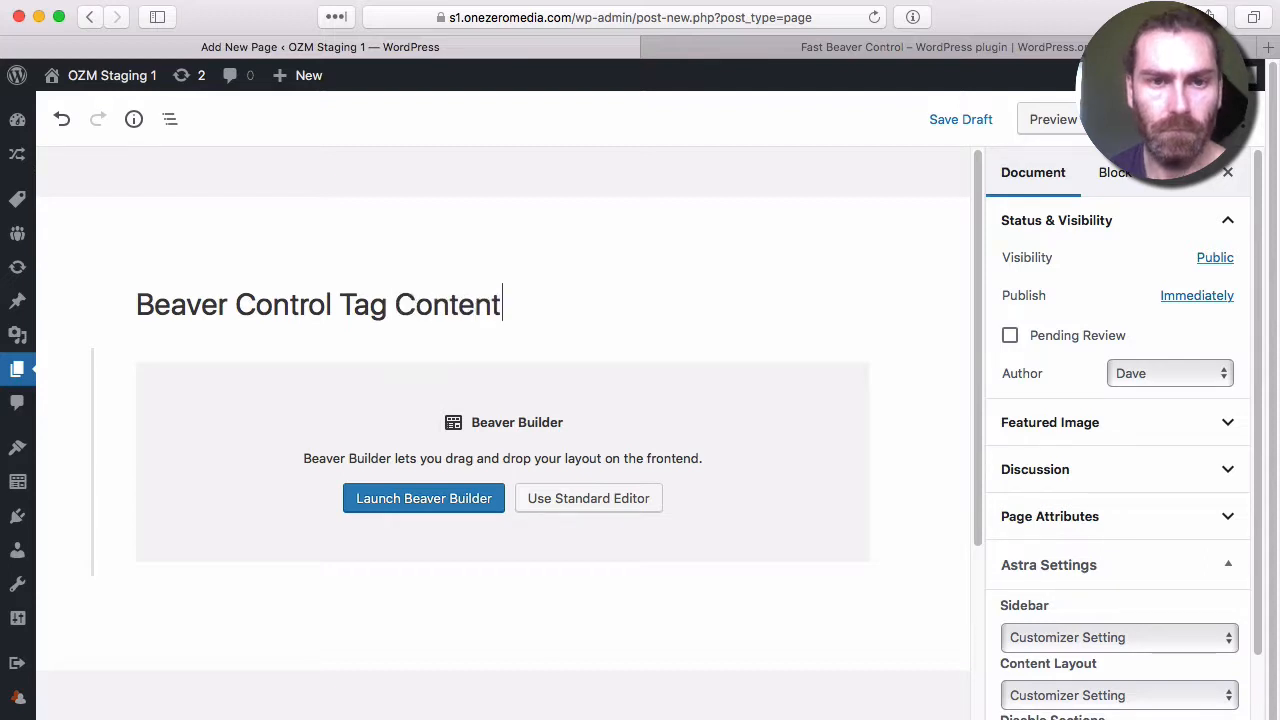
{"action": "left_click", "coordinate": [1137, 119]}
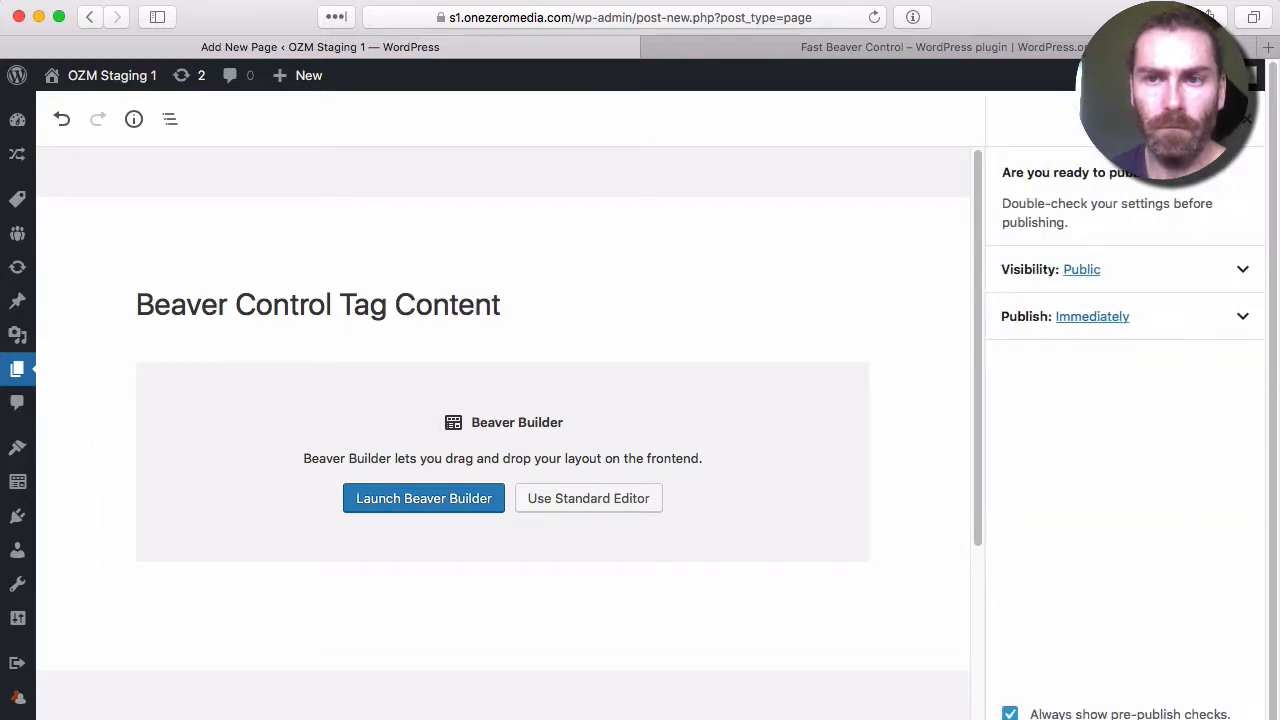
{"action": "left_click", "coordinate": [1137, 119]}
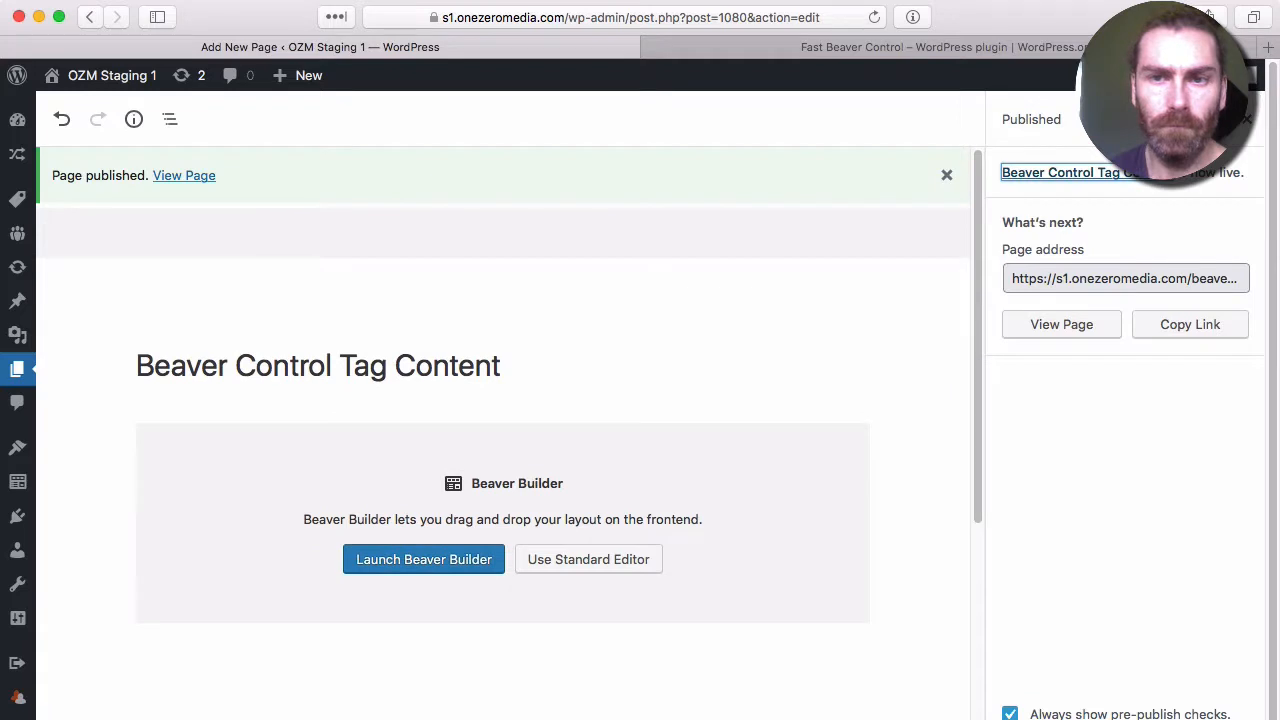
Step: Open the page in Beaver Builder and add a Text Editor module reading "Display this content for tag applied"
{"action": "left_click", "coordinate": [423, 562]}
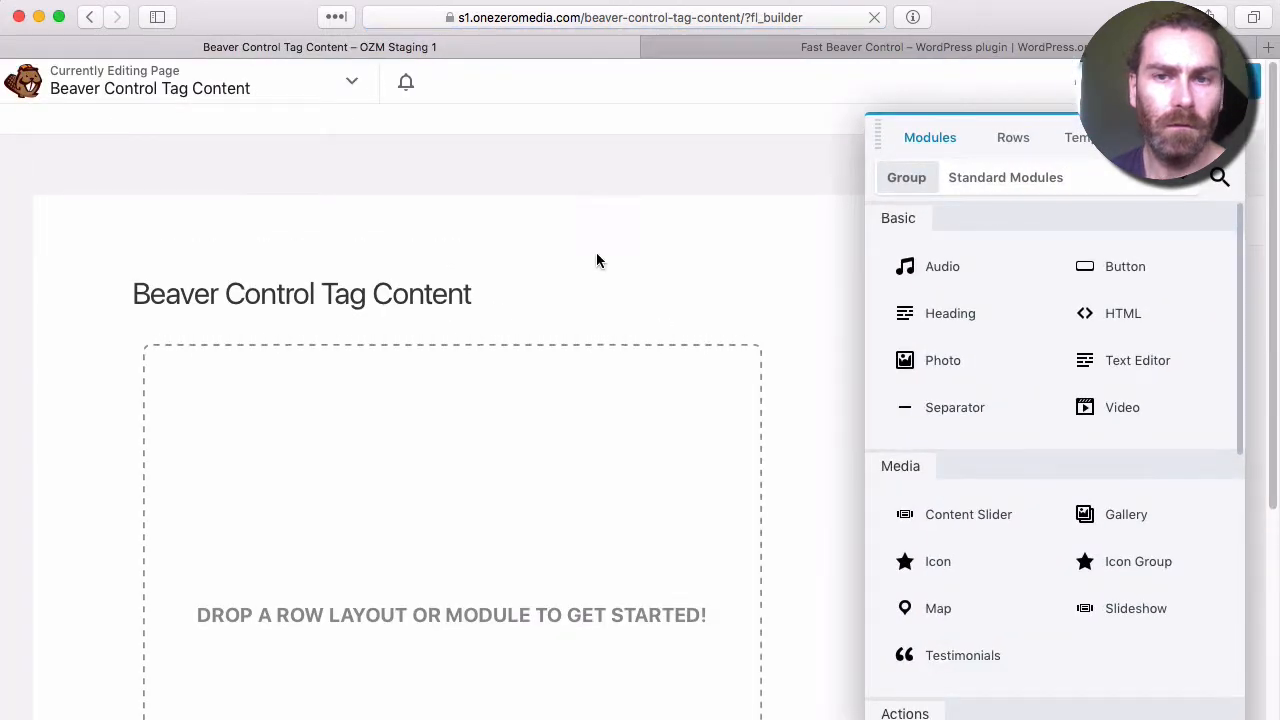
{"action": "left_click", "coordinate": [1165, 81]}
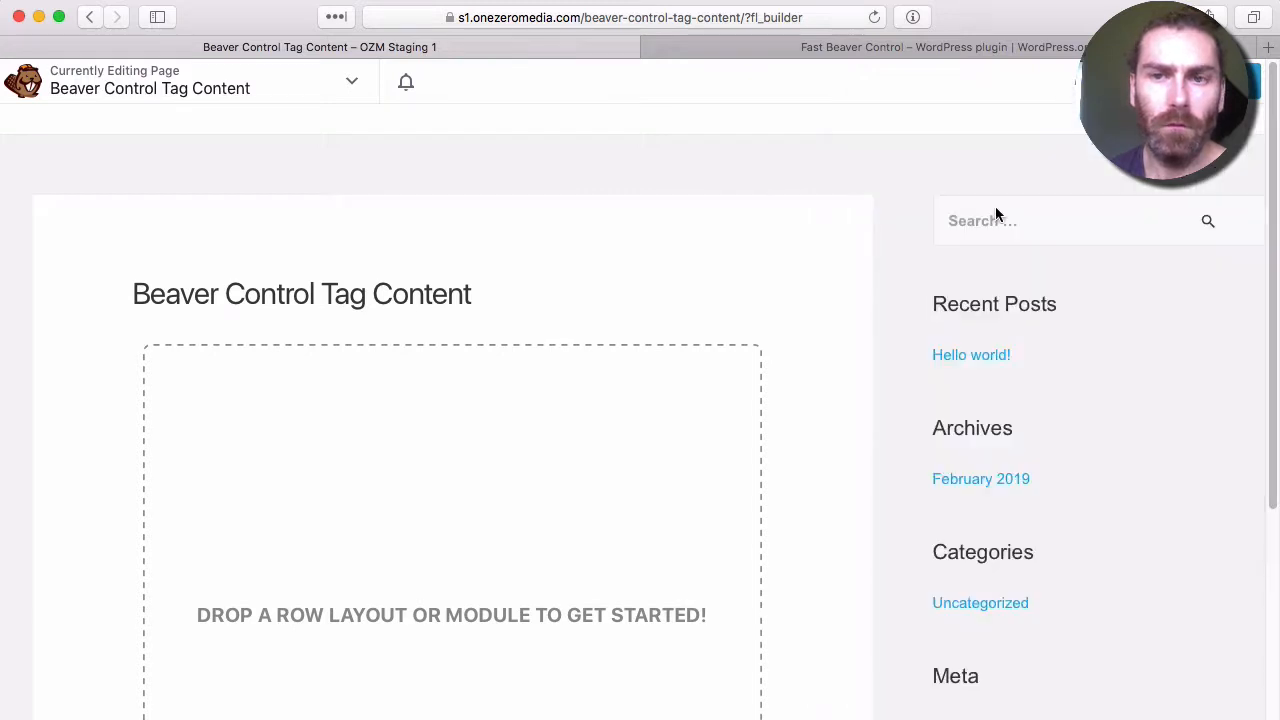
{"action": "left_click", "coordinate": [1165, 81]}
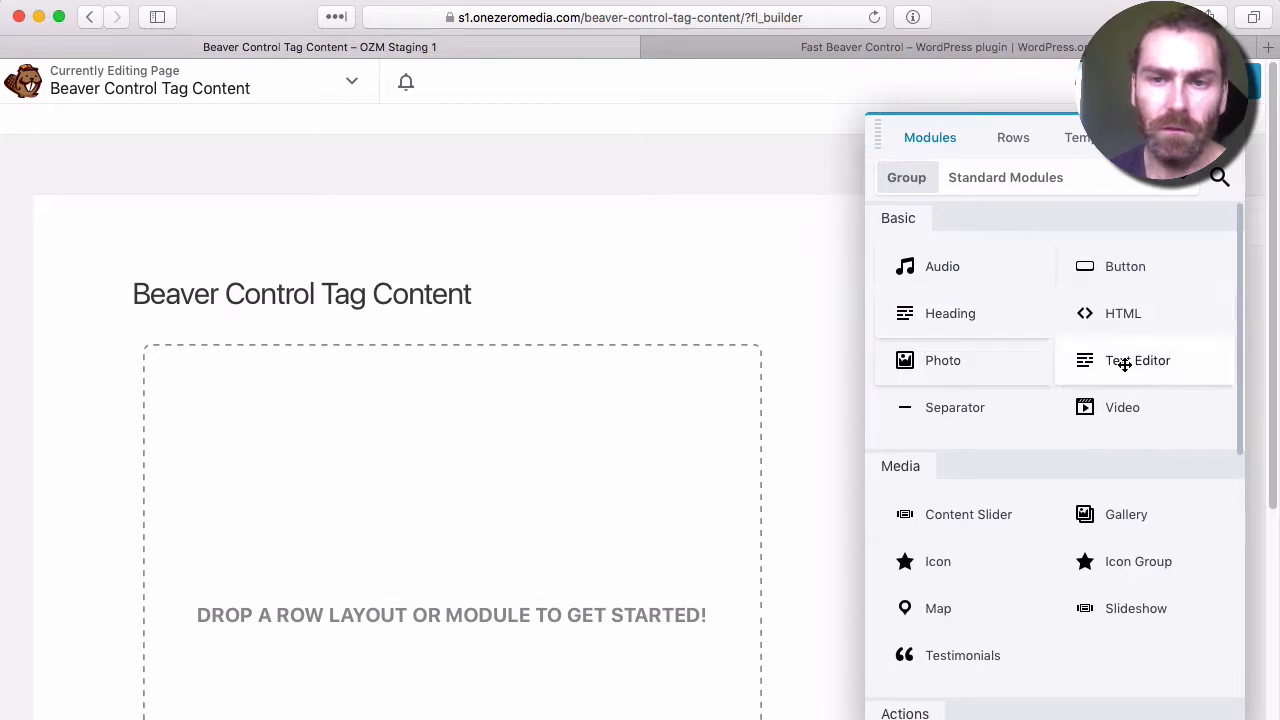
{"action": "left_click_drag", "start_coordinate": [1123, 363], "coordinate": [464, 373]}
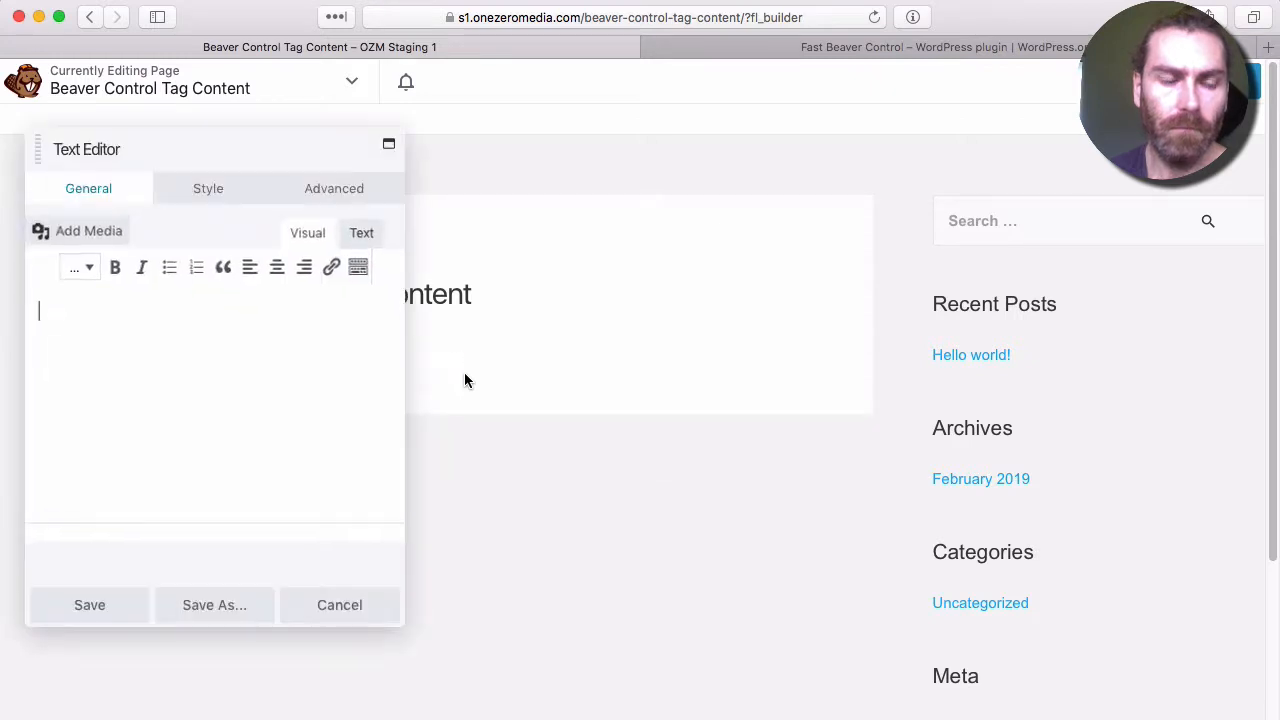
{"action": "type", "text": "Displ"}
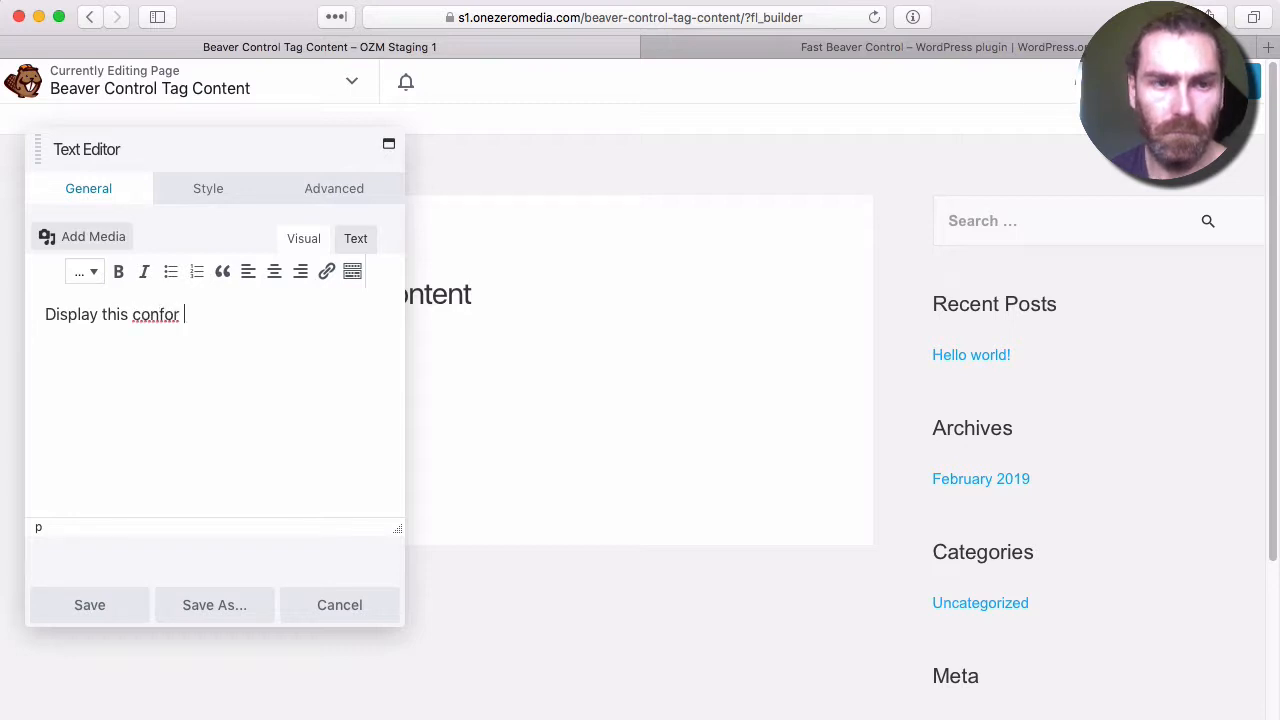
{"action": "type", "text": "ay this content"}
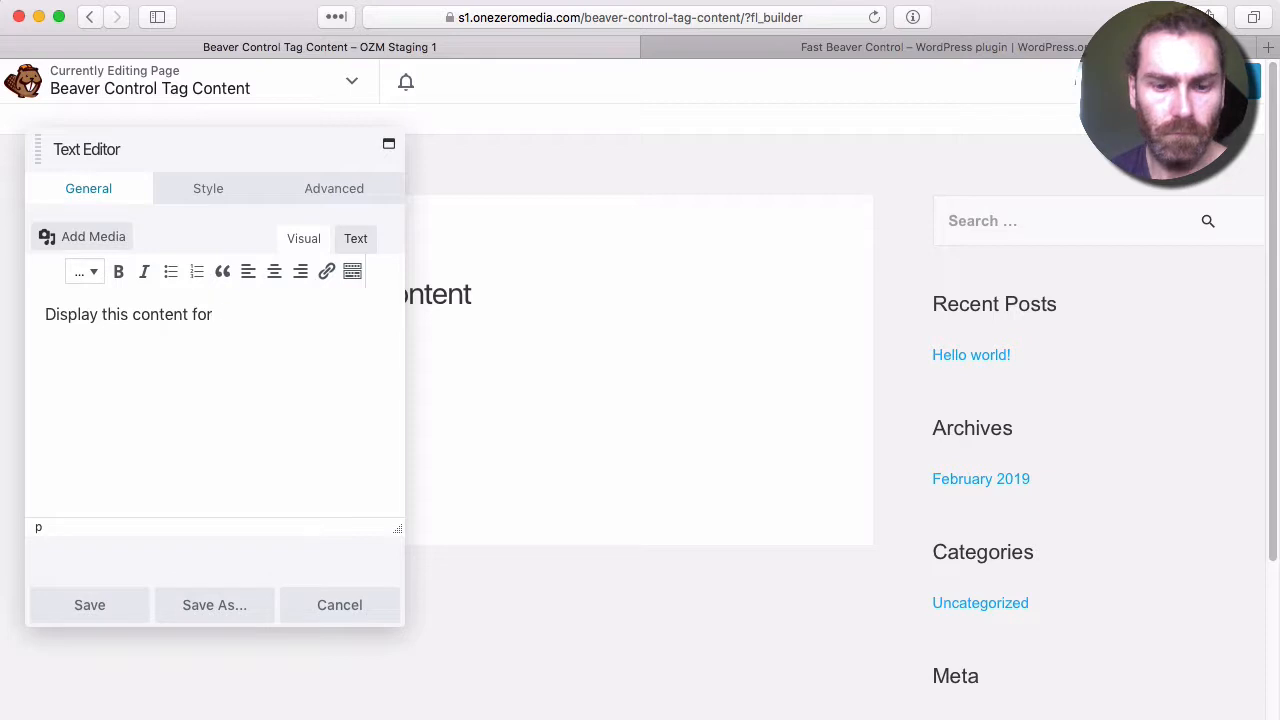
{"action": "type", "text": " for tag applied"}
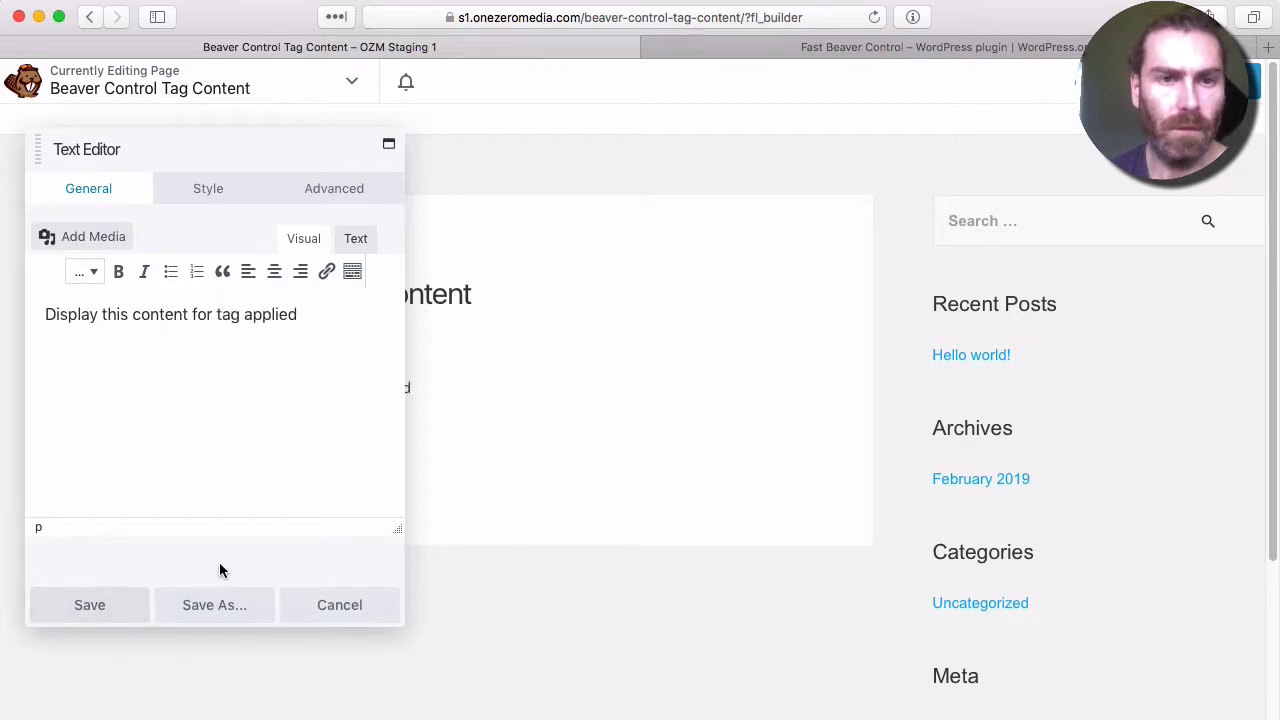
Step: Set the text module's visibility display option to Fast Tags
{"action": "left_click", "coordinate": [353, 188]}
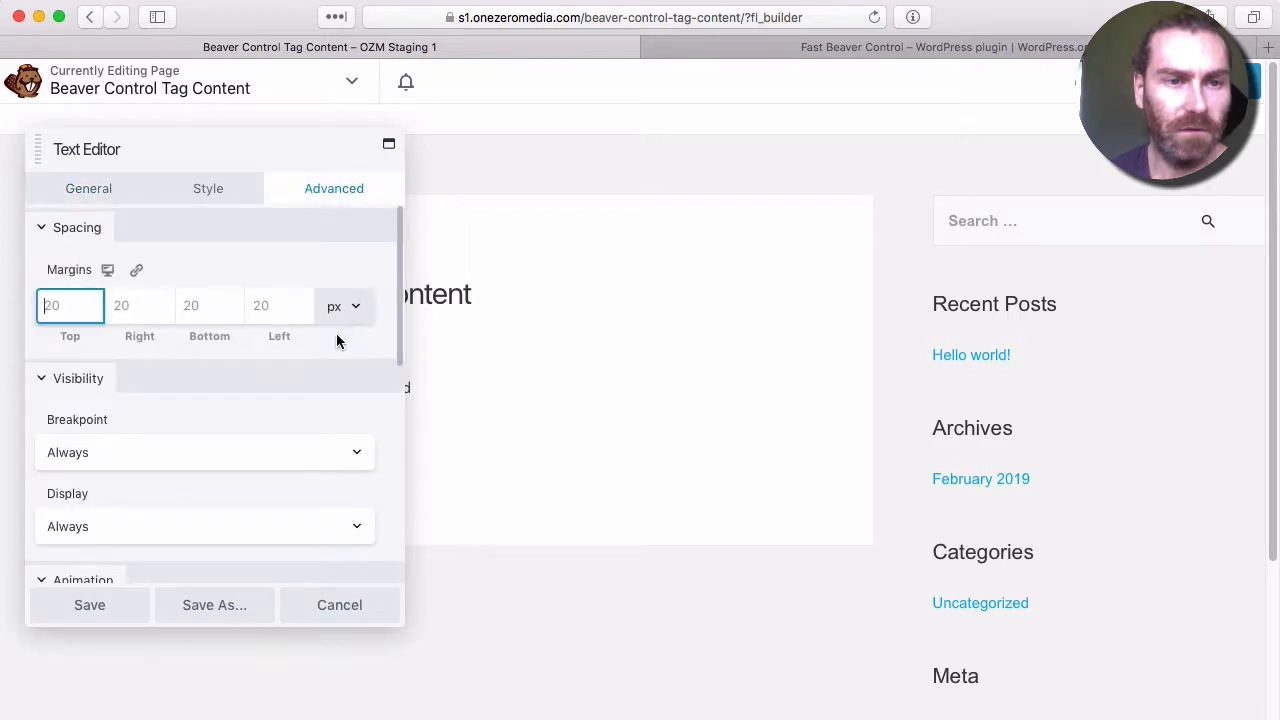
{"action": "scroll", "coordinate": [169, 470], "scroll_direction": "down", "scroll_amount": 3}
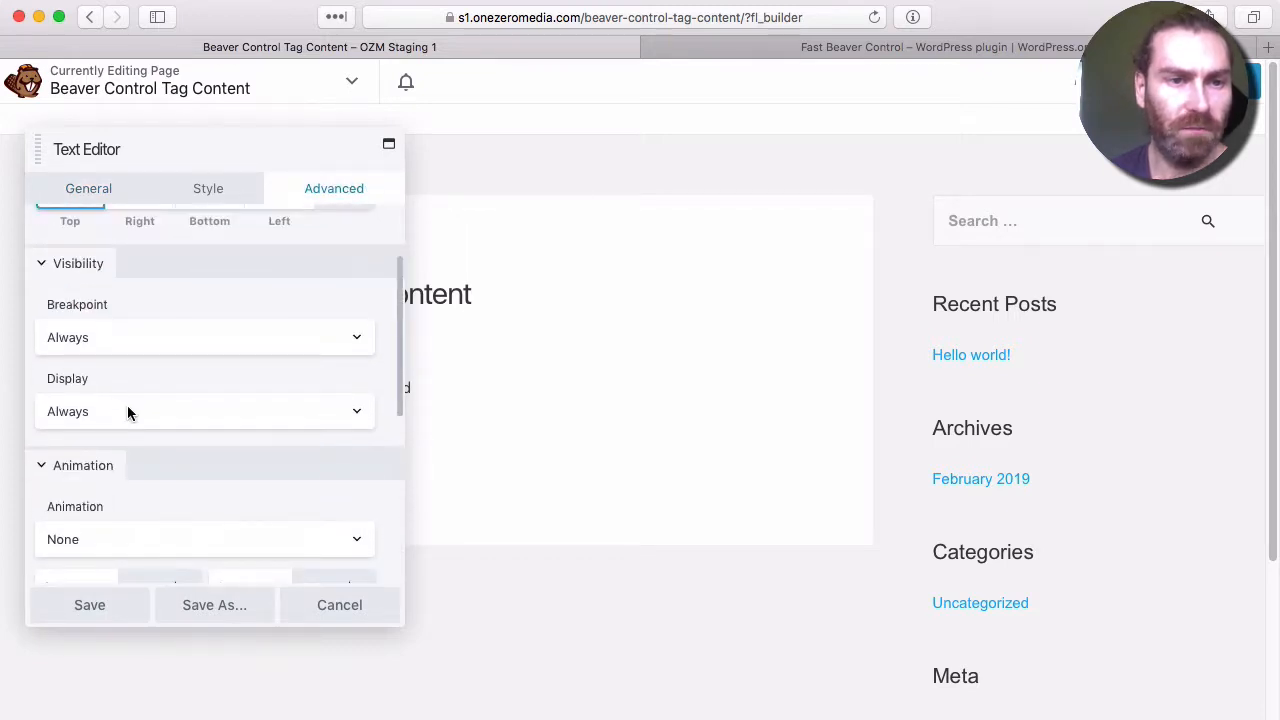
{"action": "left_click", "coordinate": [129, 411]}
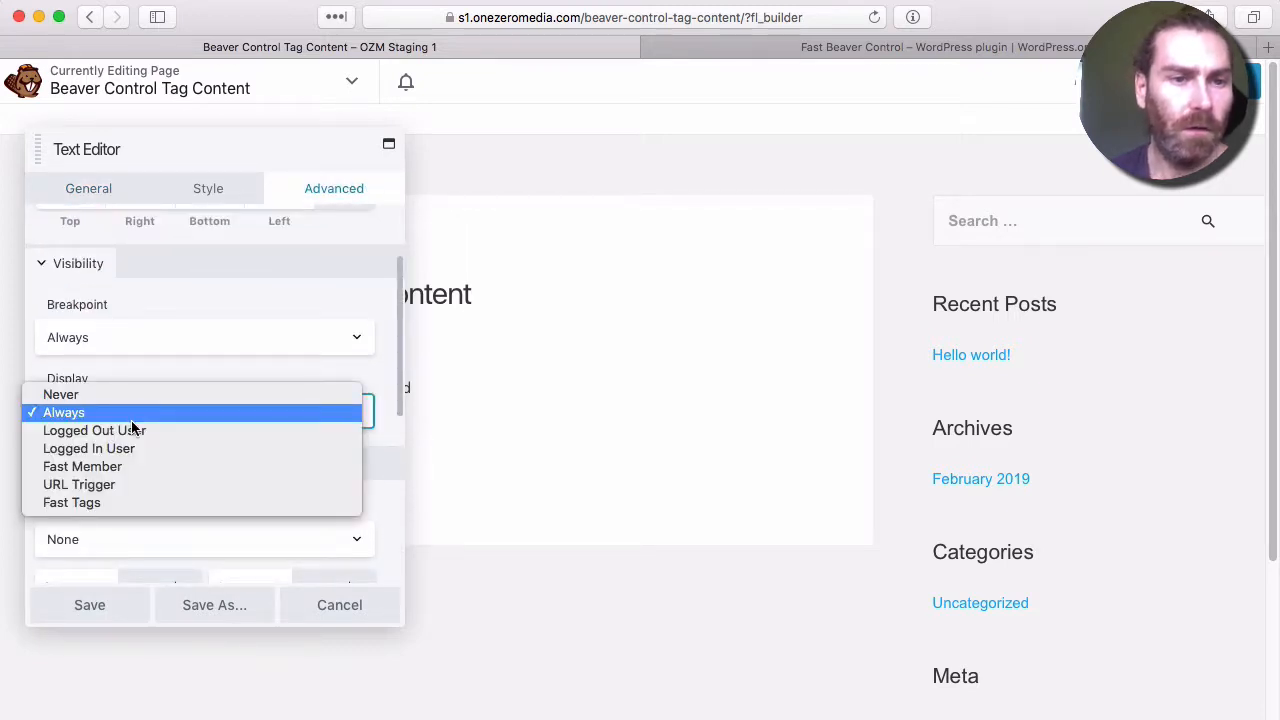
{"action": "left_click", "coordinate": [99, 503]}
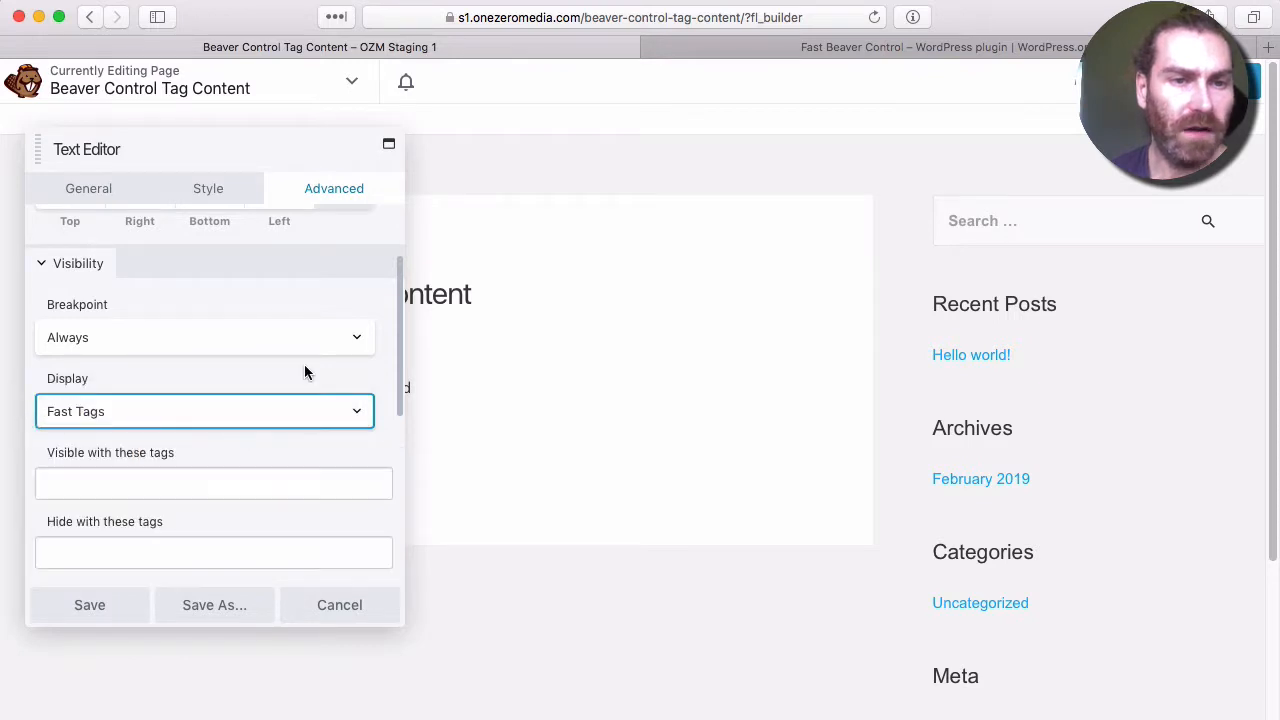
Step: Browse the available tags, make the text module visible with tag A1, and save the module
{"action": "left_click", "coordinate": [187, 480]}
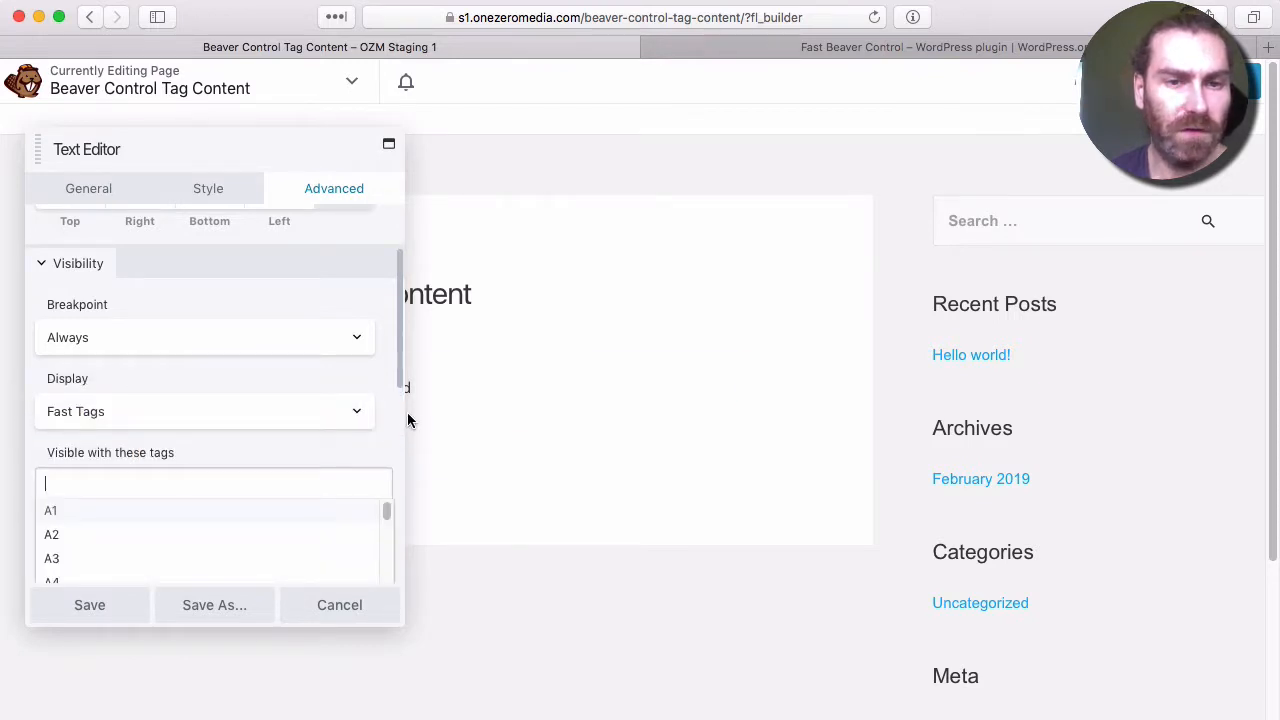
{"action": "scroll", "coordinate": [405, 421], "scroll_direction": "down", "scroll_amount": 1}
{"action": "scroll", "coordinate": [384, 423], "scroll_direction": "down", "scroll_amount": 2}
{"action": "scroll", "coordinate": [337, 493], "scroll_direction": "down", "scroll_amount": 3}
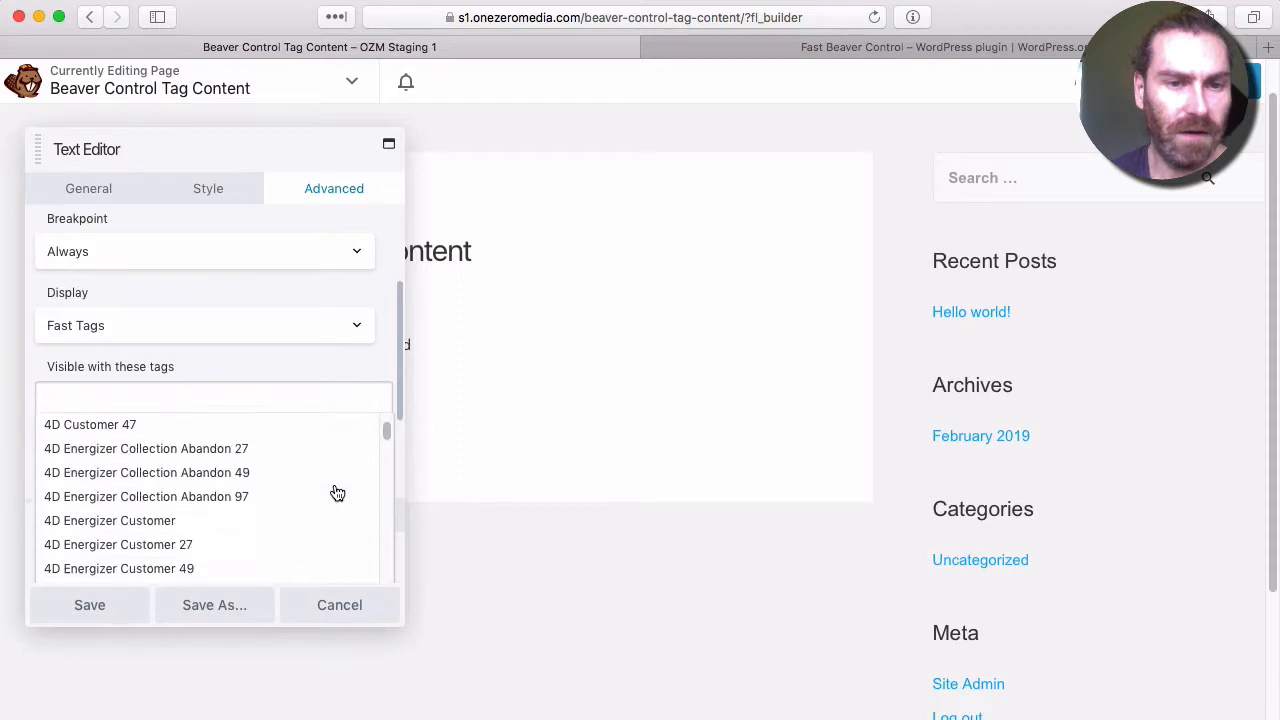
{"action": "scroll", "coordinate": [337, 493], "scroll_direction": "down", "scroll_amount": 5}
{"action": "scroll", "coordinate": [336, 490], "scroll_direction": "up", "scroll_amount": 3}
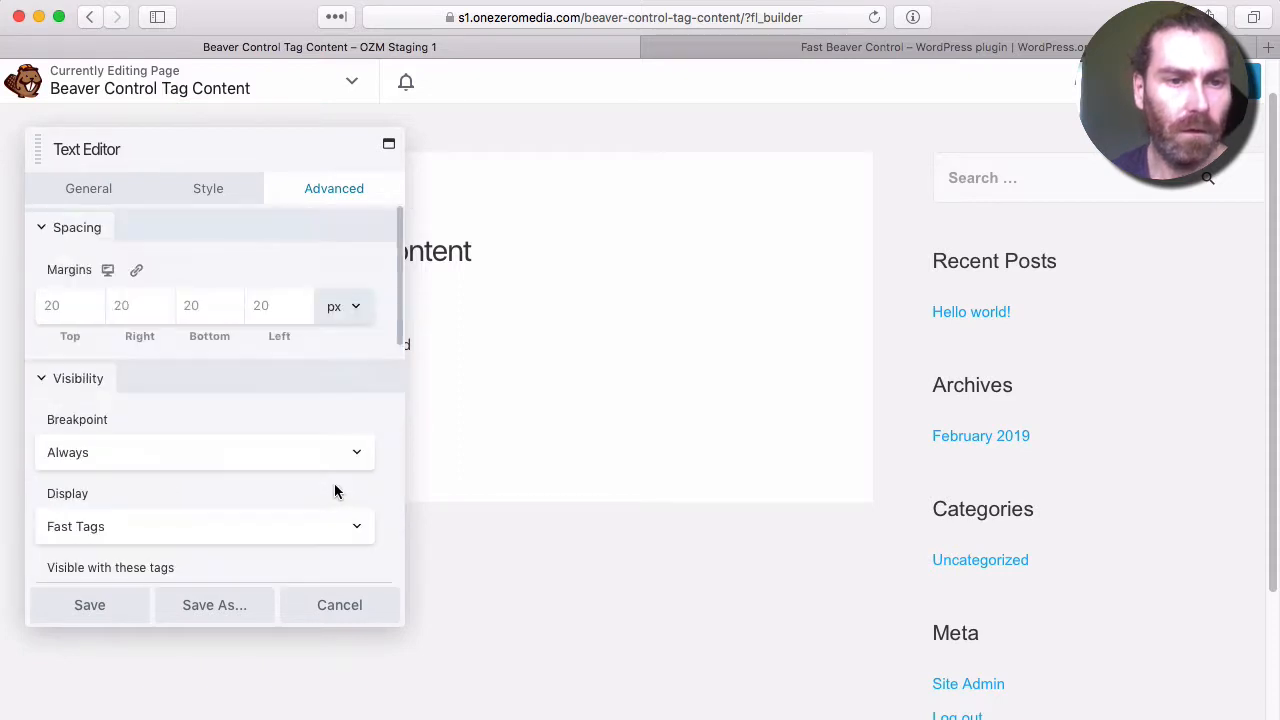
{"action": "scroll", "coordinate": [380, 358], "scroll_direction": "down", "scroll_amount": 3}
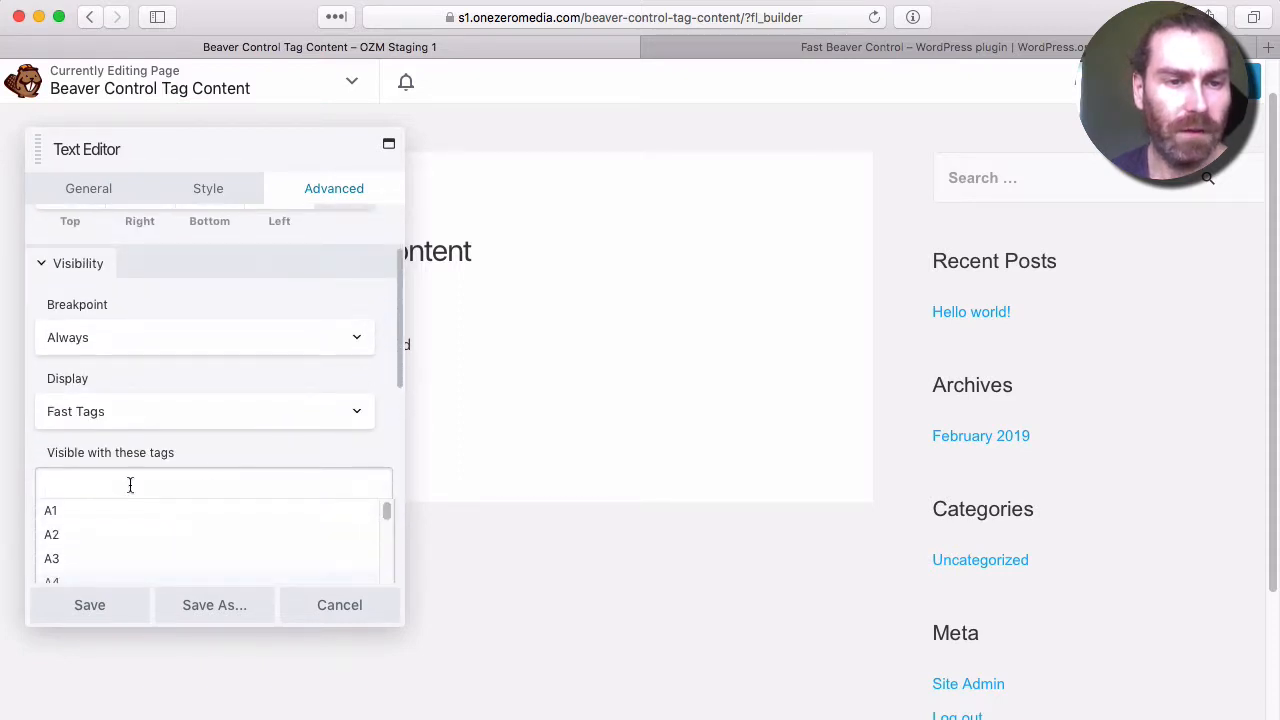
{"action": "left_click", "coordinate": [48, 513]}
{"action": "left_click", "coordinate": [163, 457]}
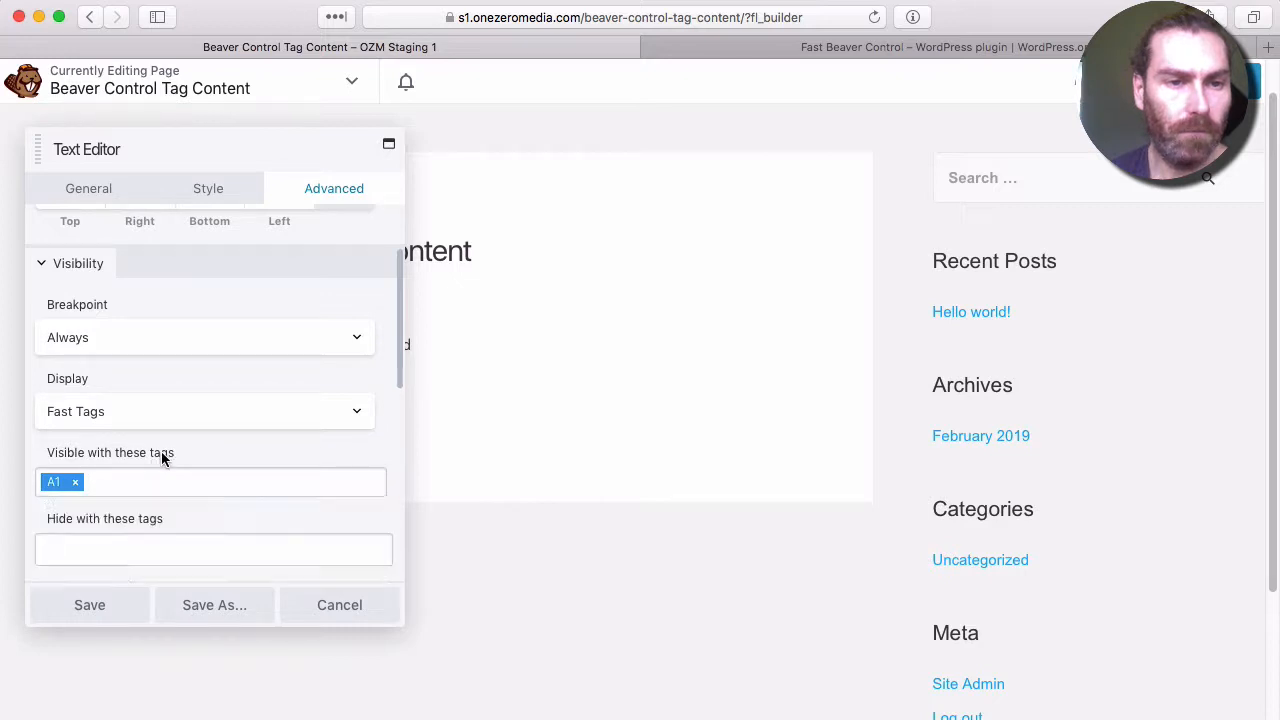
{"action": "left_click", "coordinate": [94, 610]}
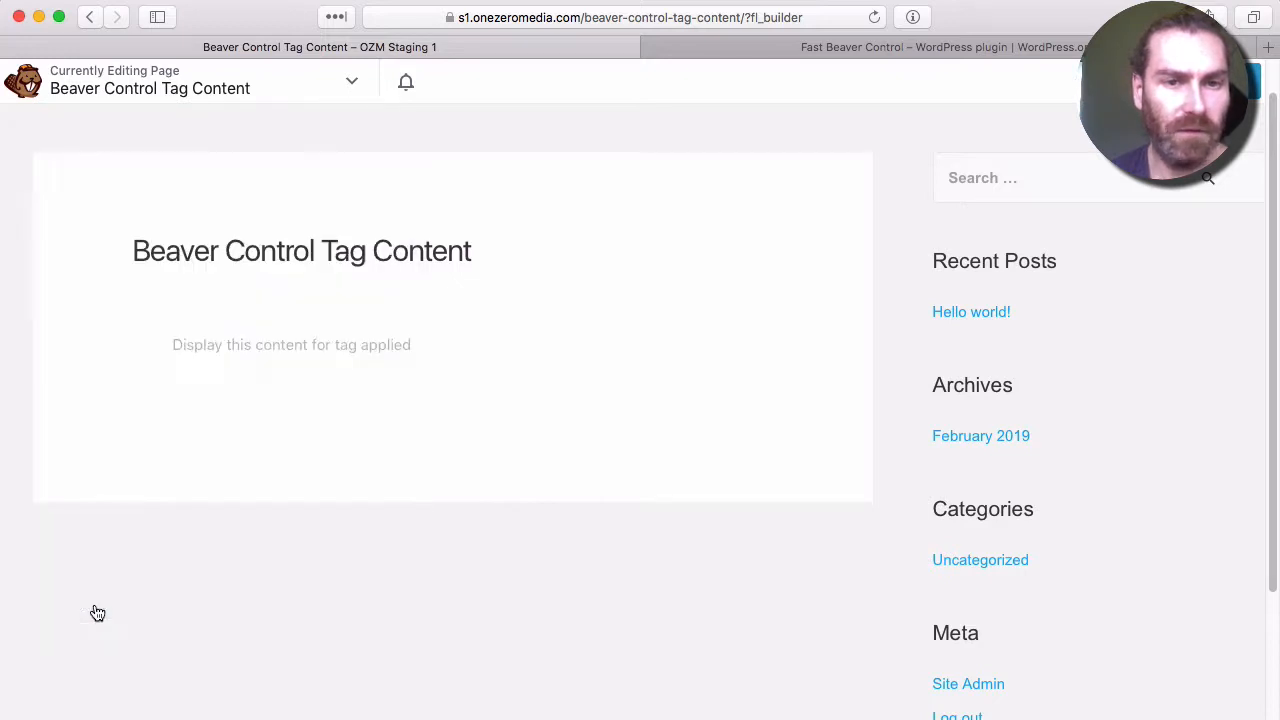
Step: Duplicate the text module and change the copy's text to "Hide this content for tag applied"
{"action": "mouse_move", "coordinate": [566, 337]}
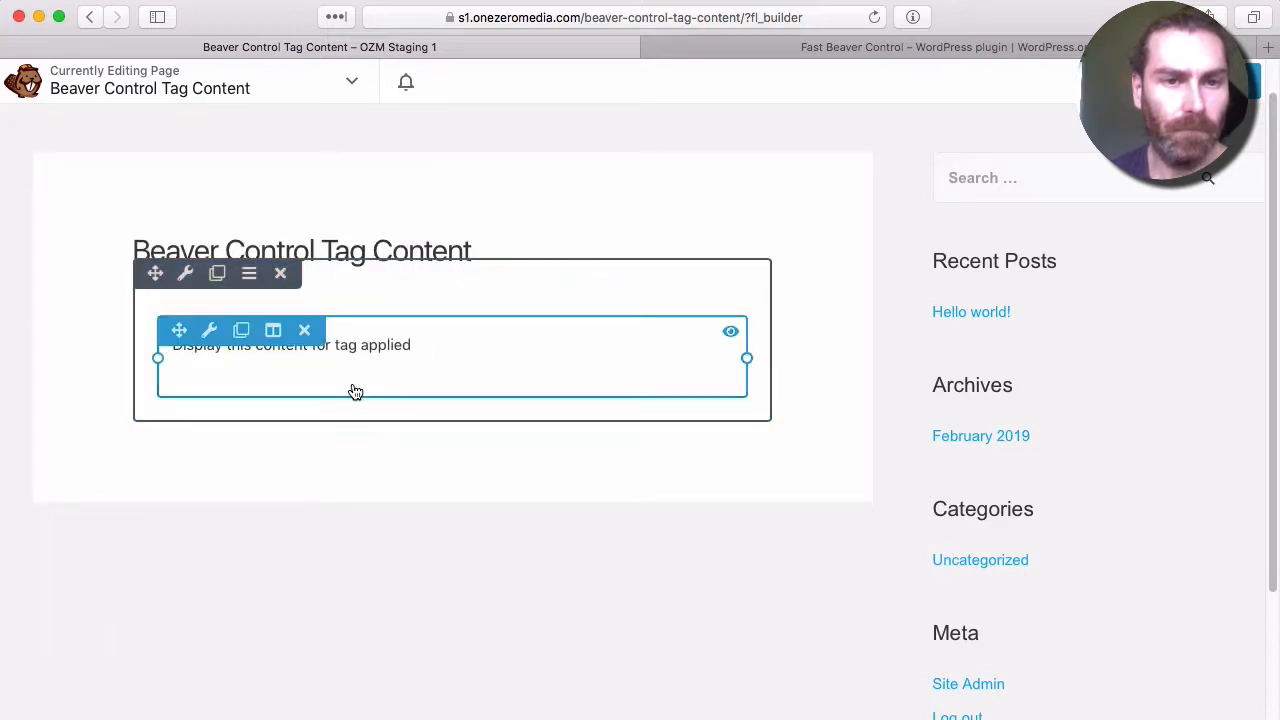
{"action": "left_click", "coordinate": [241, 331]}
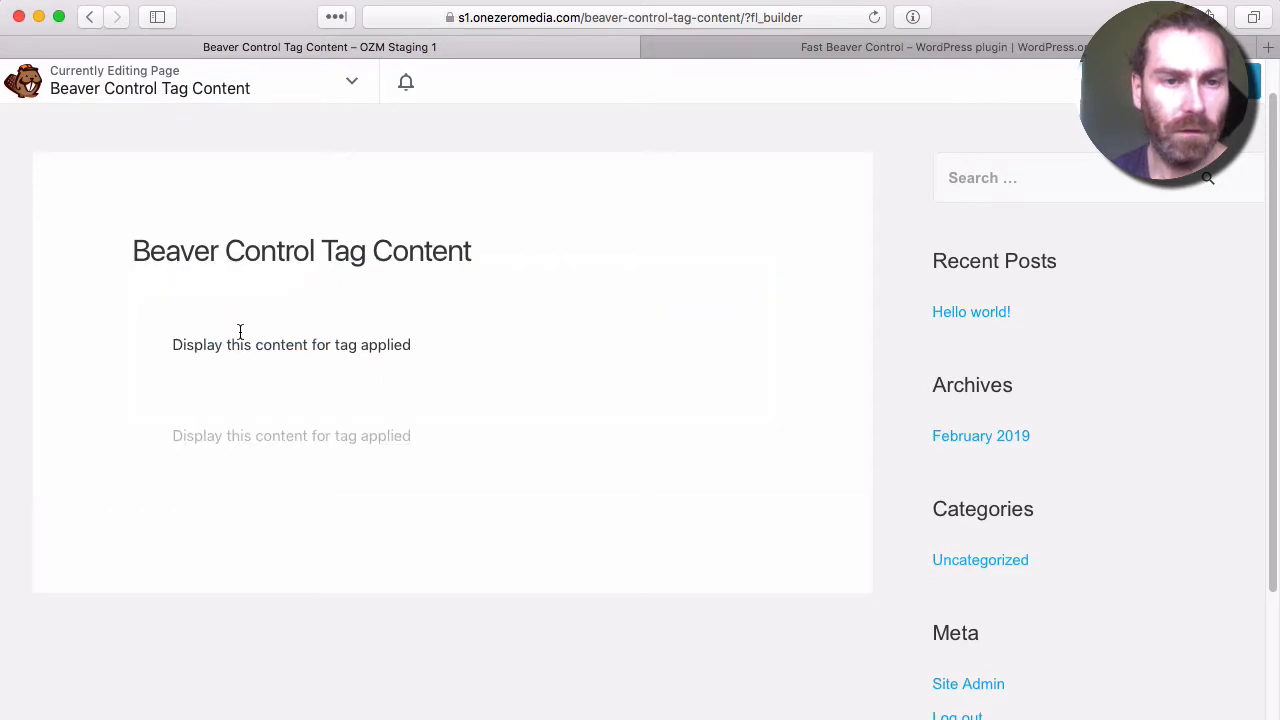
{"action": "left_click", "coordinate": [413, 450]}
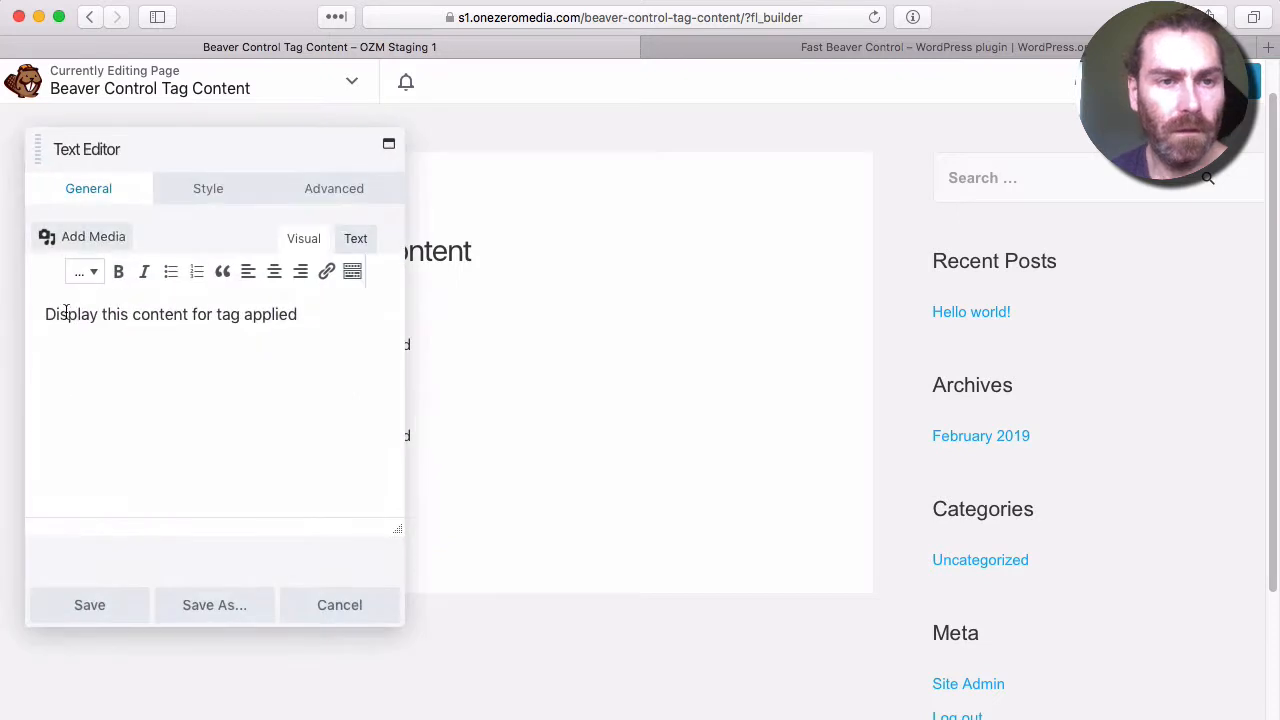
{"action": "double_click", "coordinate": [62, 316]}
{"action": "type", "text": "Hide"}
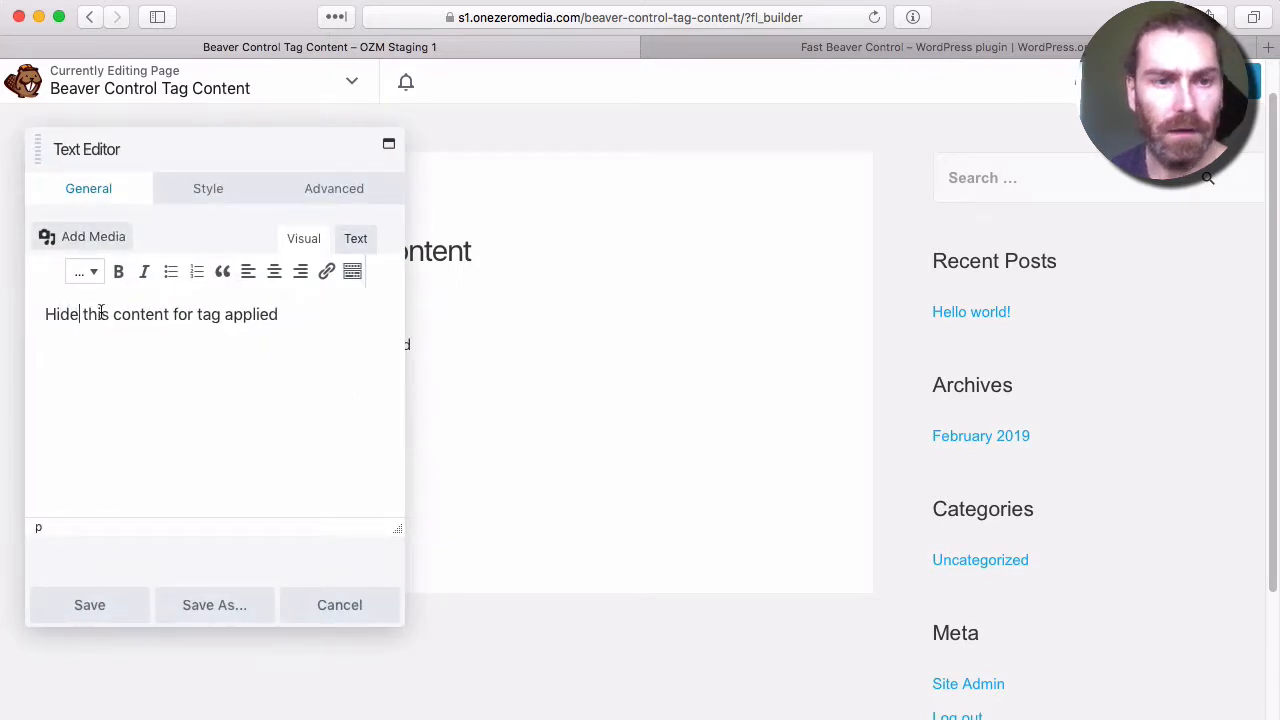
{"action": "left_click", "coordinate": [356, 240]}
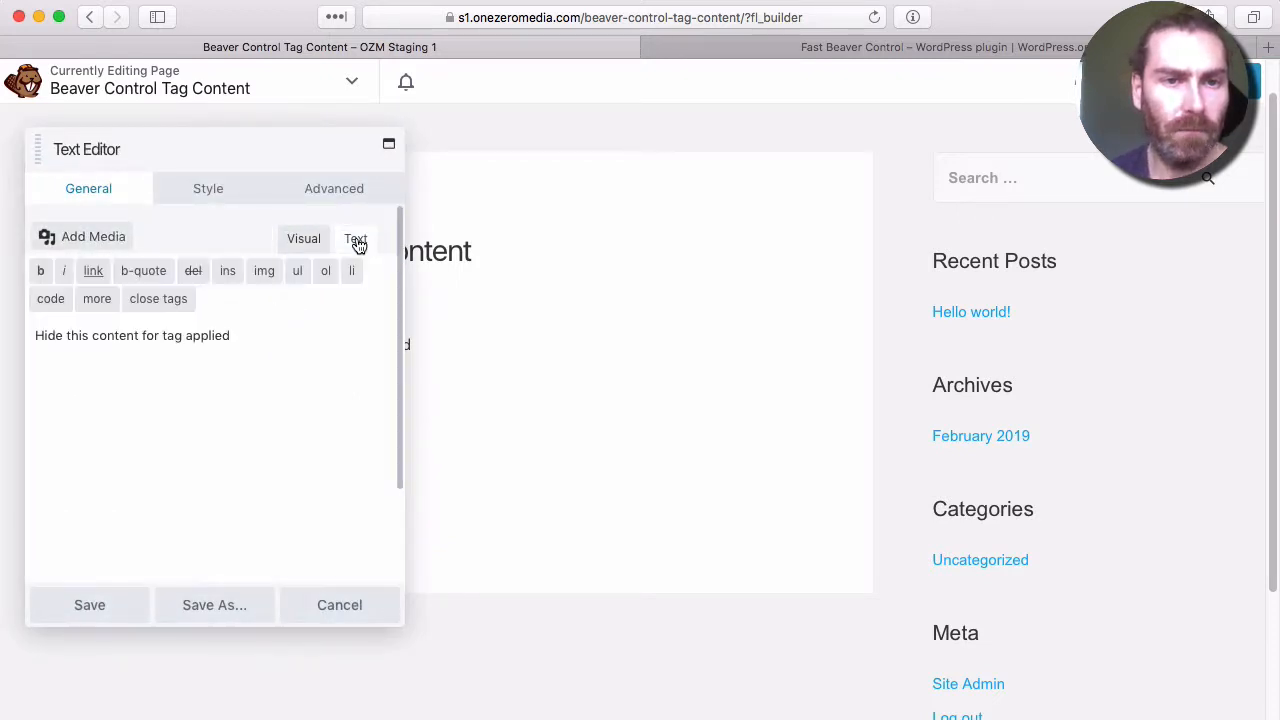
{"action": "left_click", "coordinate": [304, 238]}
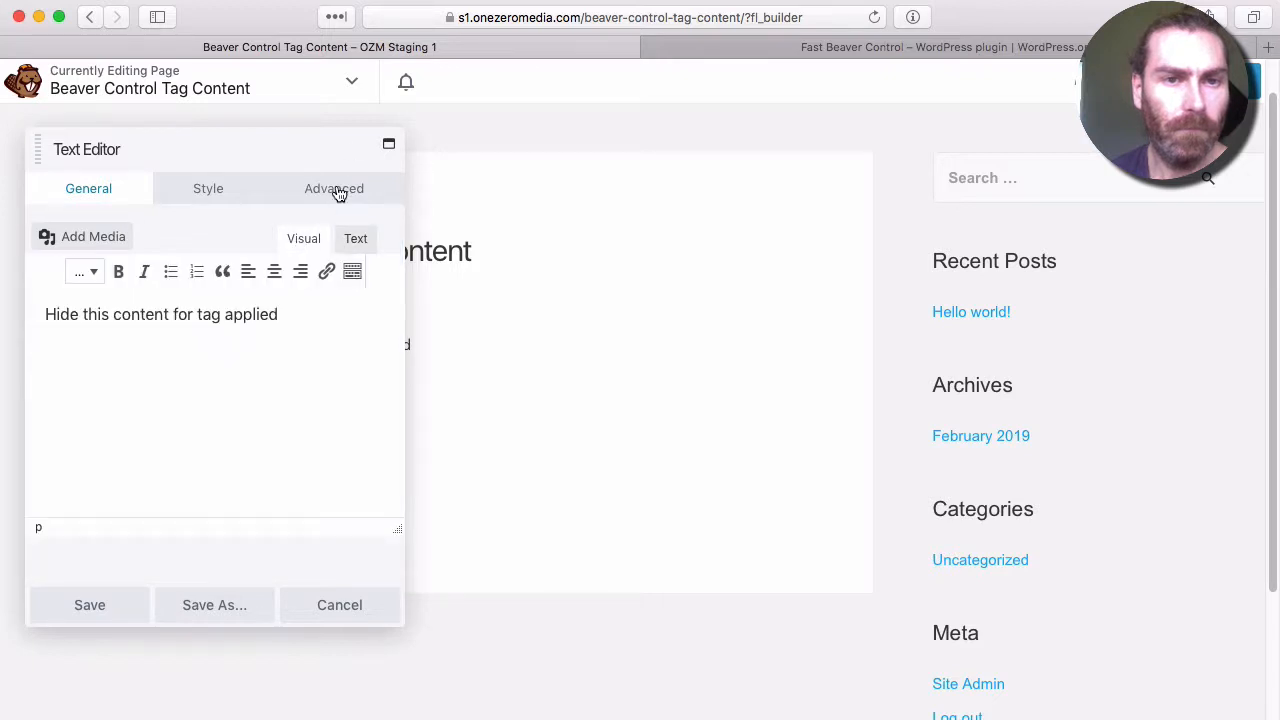
Step: Remove tag A1 from the duplicate module's visible tags and add A1 to its hide tags
{"action": "left_click", "coordinate": [338, 192]}
{"action": "scroll", "coordinate": [120, 463], "scroll_direction": "down", "scroll_amount": 5}
{"action": "scroll", "coordinate": [120, 463], "scroll_direction": "up", "scroll_amount": 2}
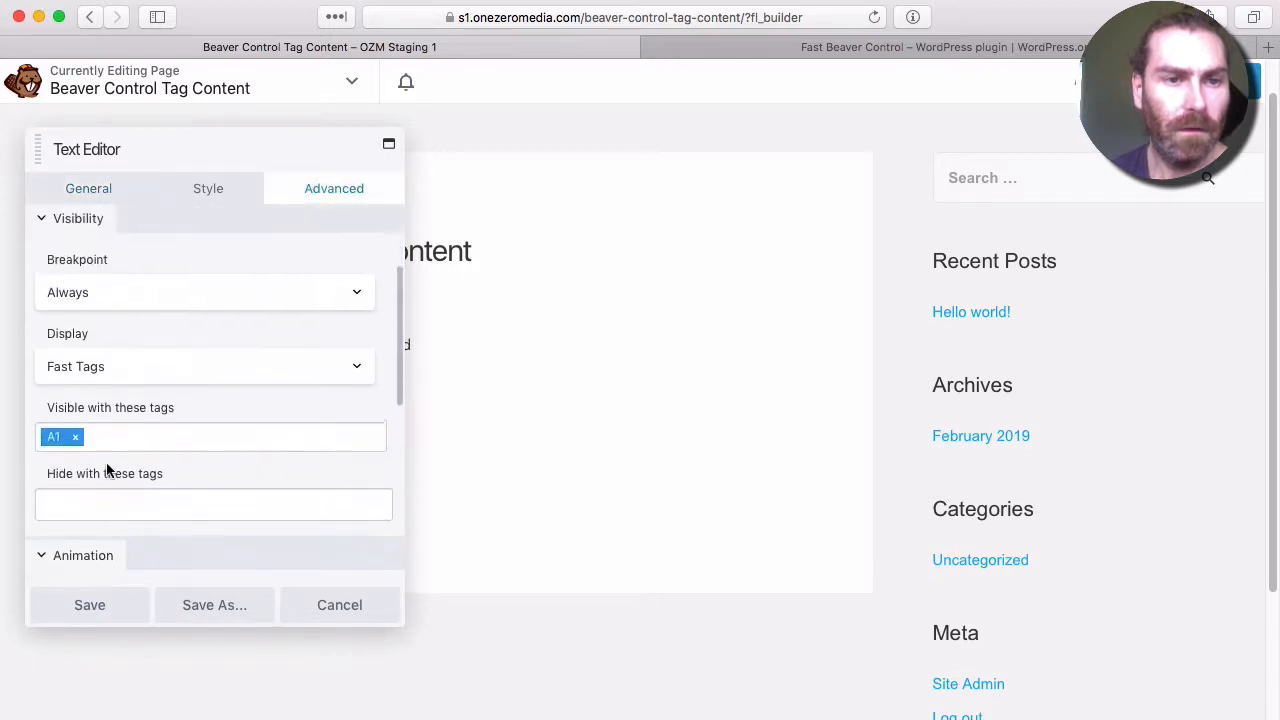
{"action": "left_click", "coordinate": [78, 449]}
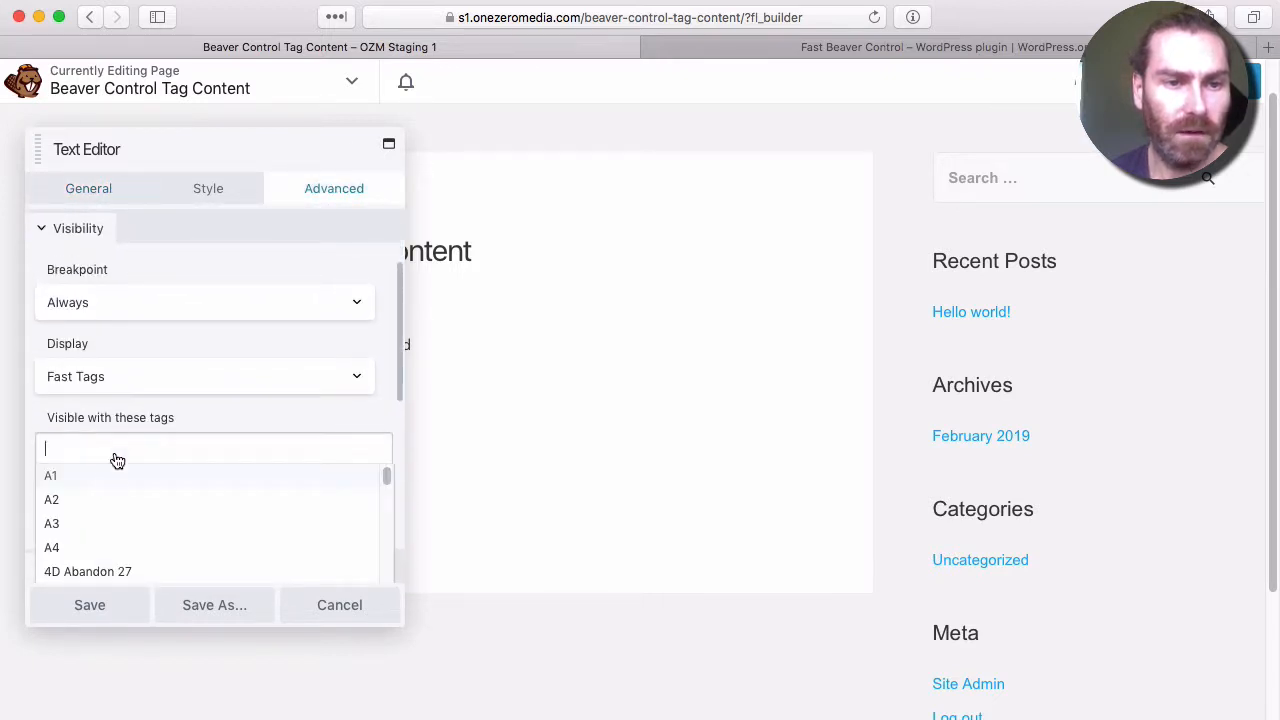
{"action": "left_click", "coordinate": [151, 418]}
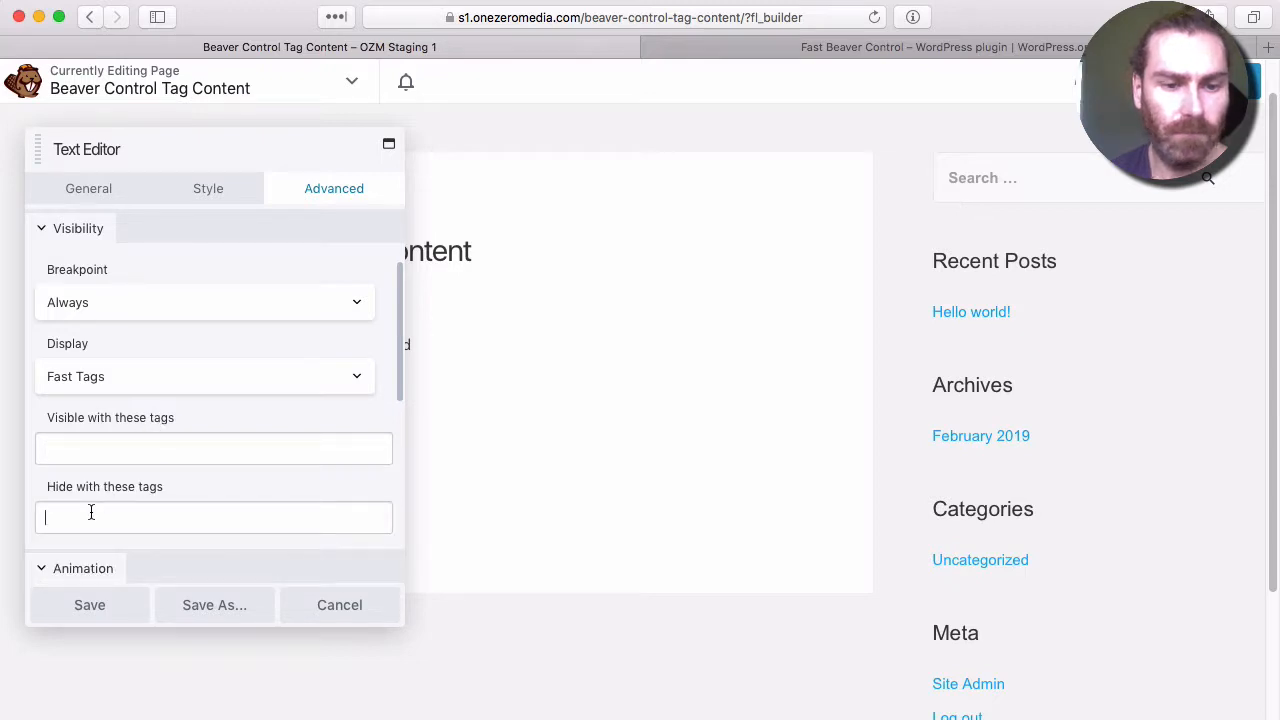
{"action": "type", "text": "a"}
{"action": "left_click", "coordinate": [63, 546]}
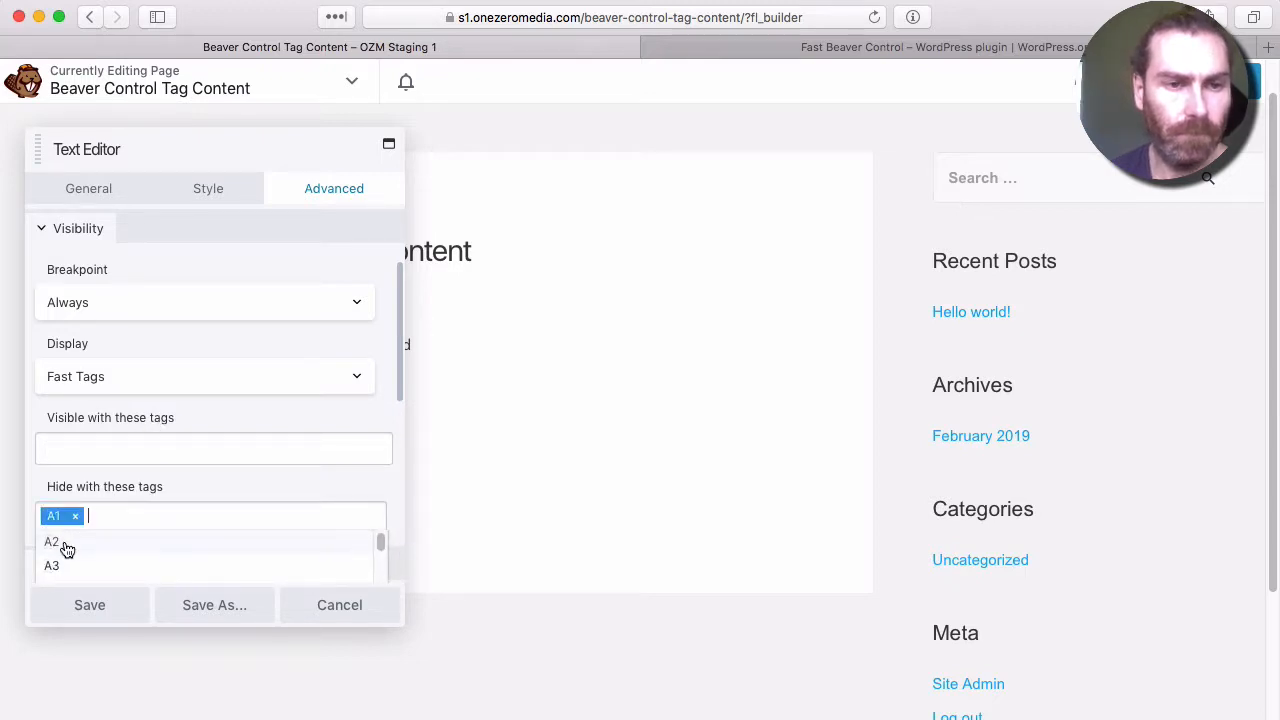
Step: Save the hide-text module and publish the Beaver Control Tag Content page
{"action": "left_click", "coordinate": [89, 606]}
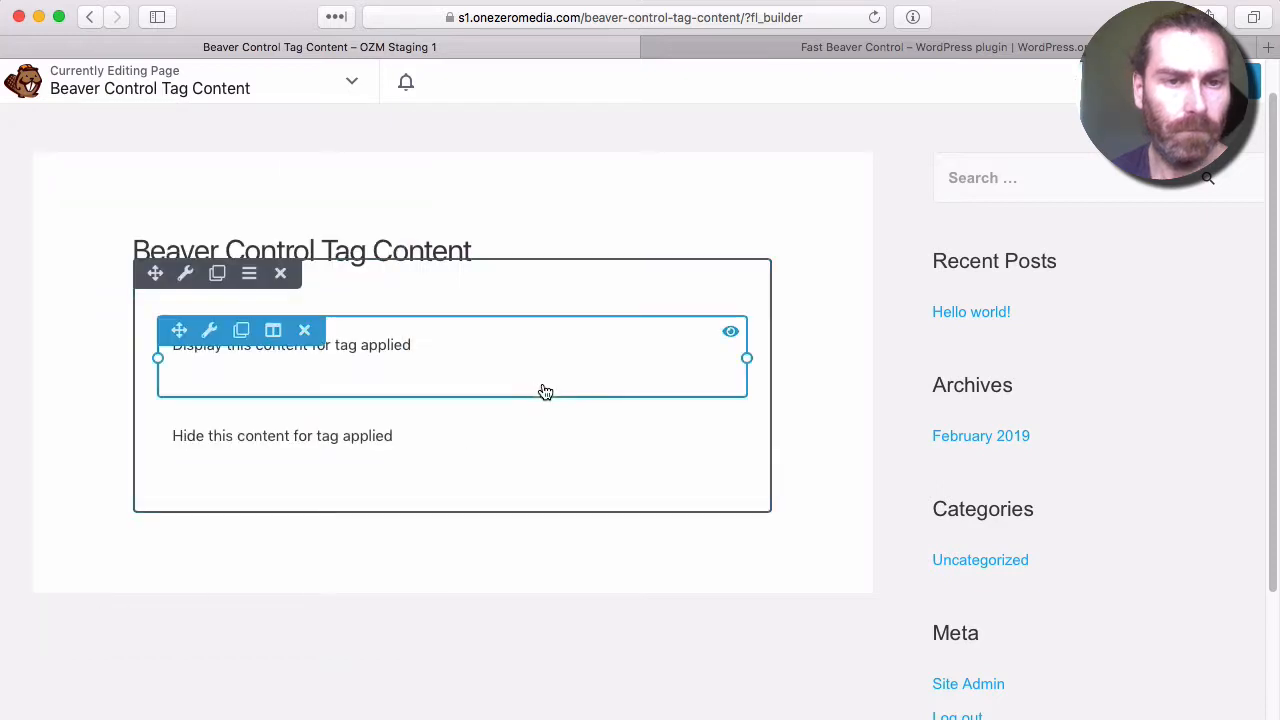
{"action": "left_click", "coordinate": [1230, 81]}
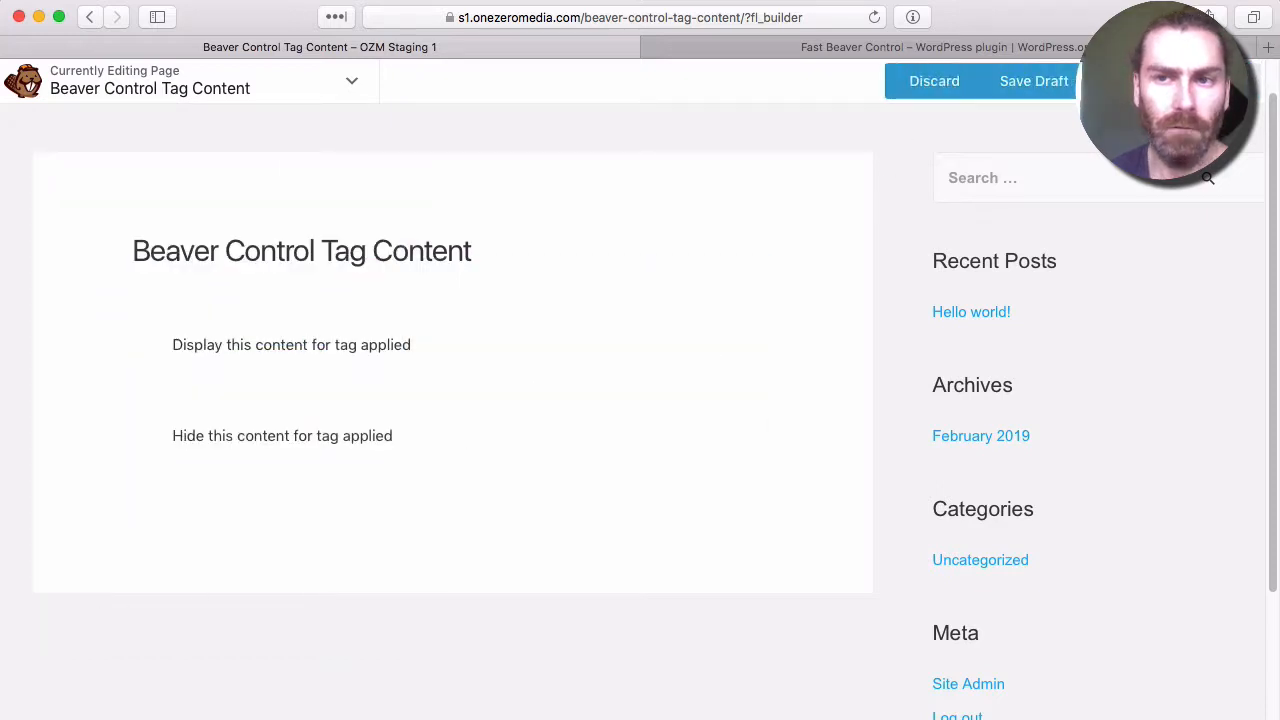
{"action": "left_click", "coordinate": [1128, 81]}
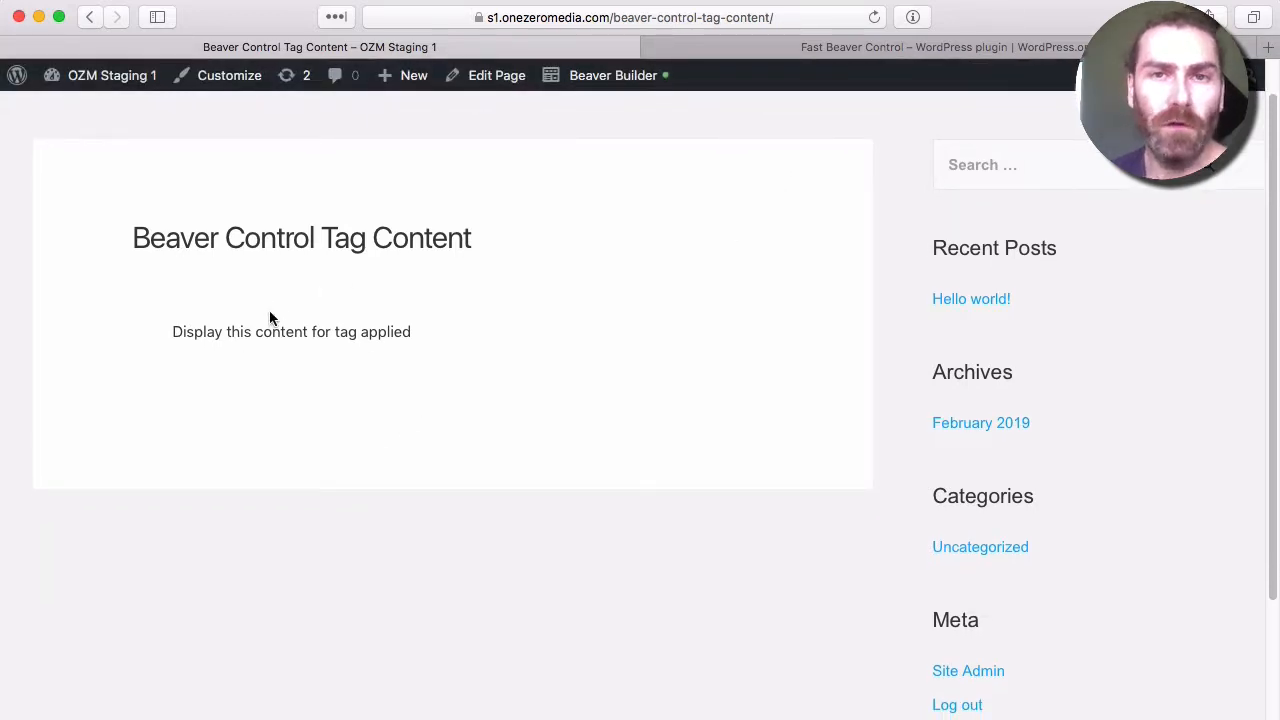
Step: Remove tag A1 from the Fast Tags of the current user's profile and update the profile
{"action": "mouse_move", "coordinate": [1165, 76]}
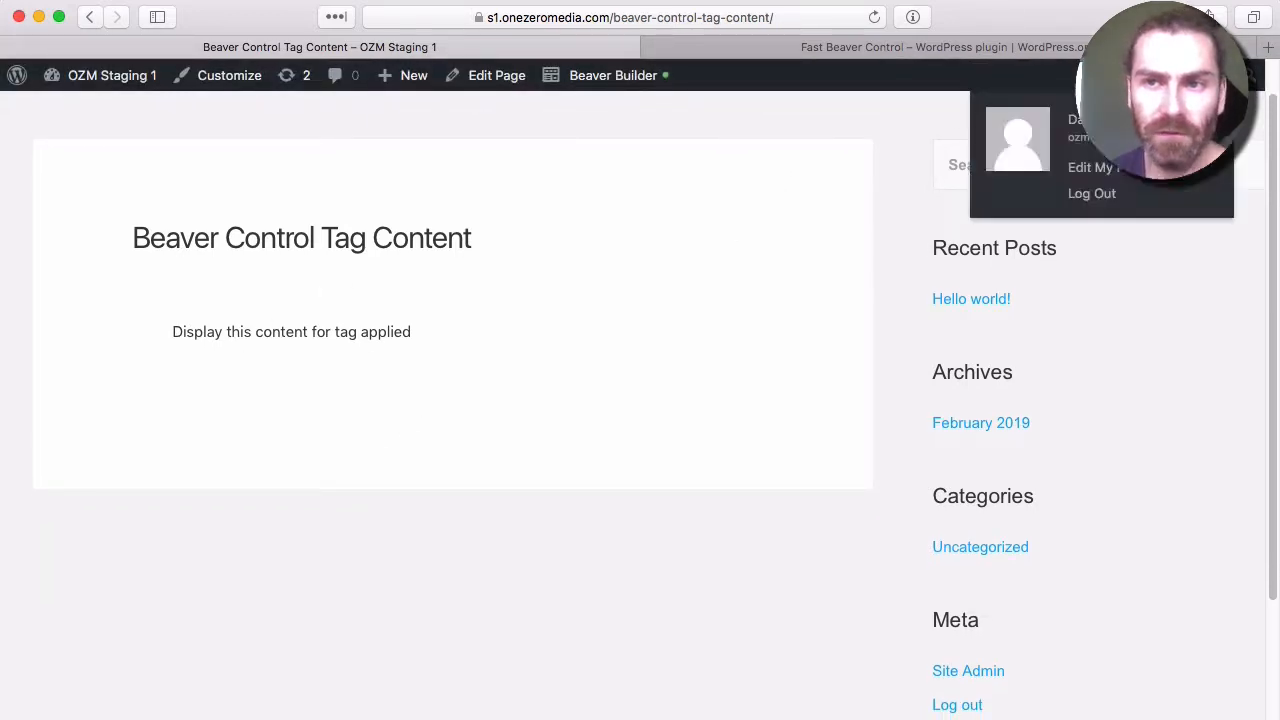
{"action": "left_click", "coordinate": [1093, 168]}
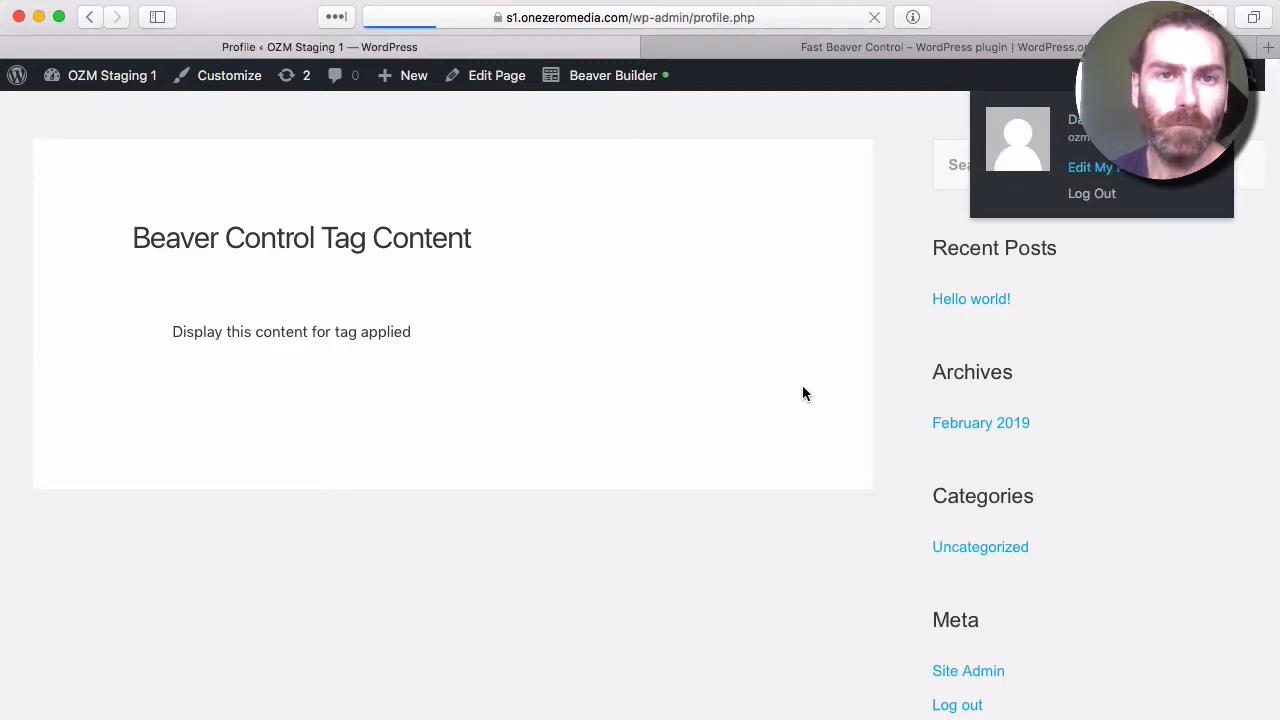
{"action": "scroll", "coordinate": [802, 393], "scroll_direction": "down", "scroll_amount": 15}
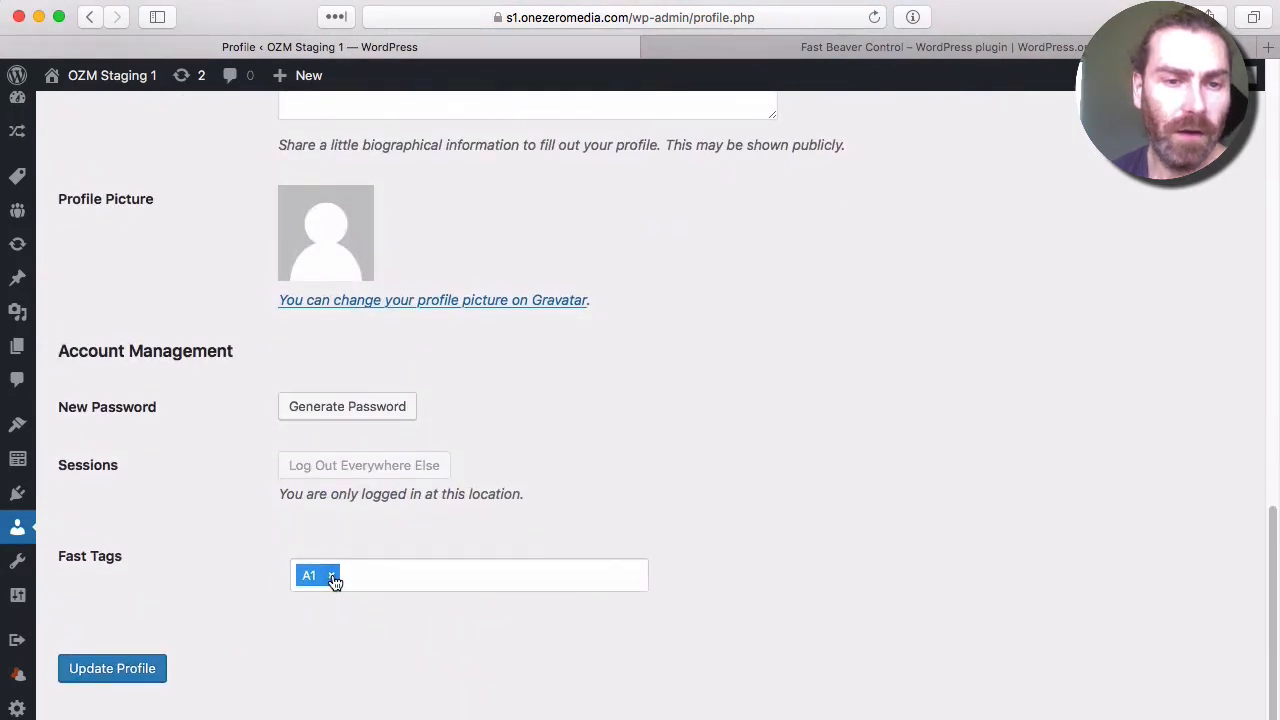
{"action": "left_click", "coordinate": [332, 575]}
{"action": "left_click", "coordinate": [132, 689]}
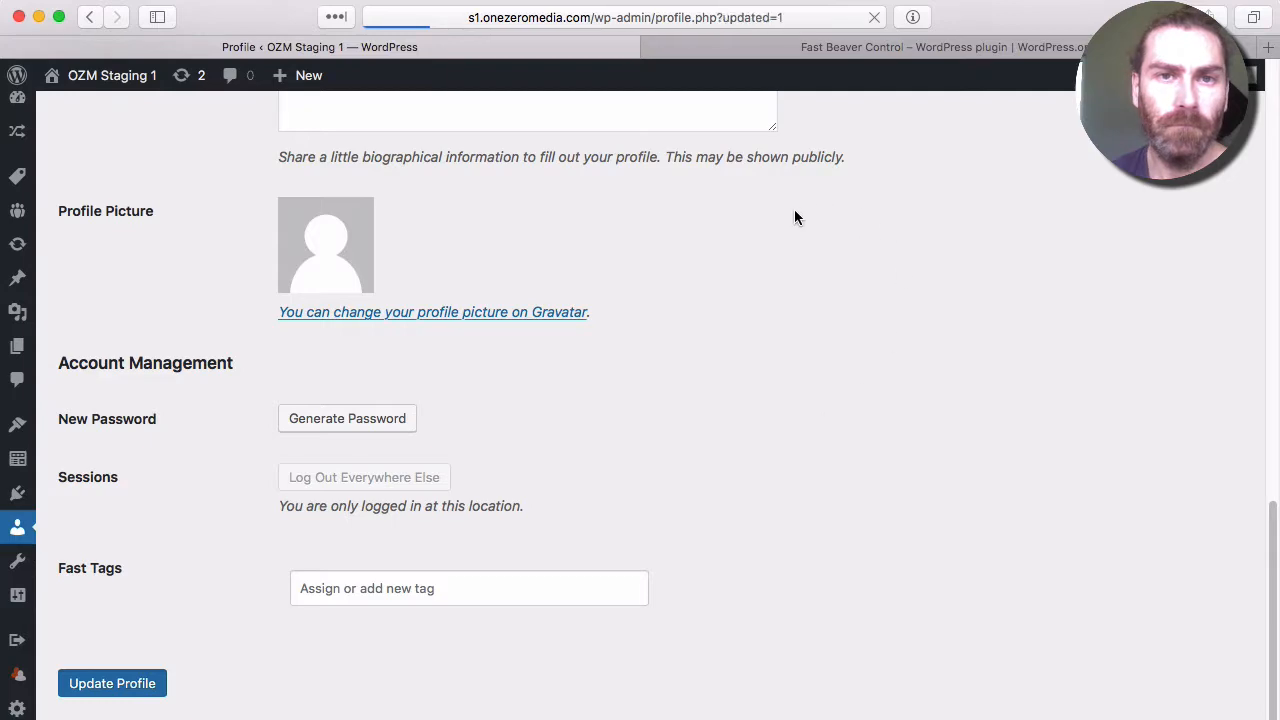
Step: Return to the Beaver Control Tag Content page and reload it to check which text shows without the tag
{"action": "left_click", "coordinate": [89, 17]}
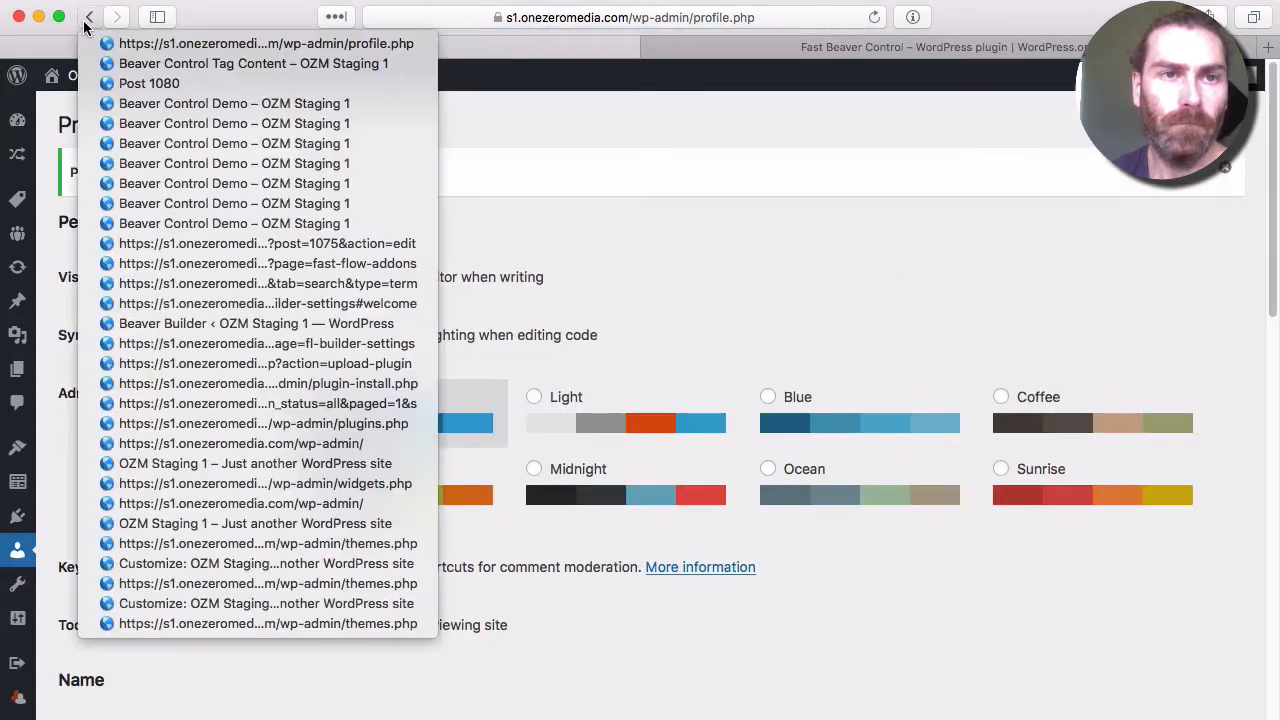
{"action": "left_click", "coordinate": [141, 63]}
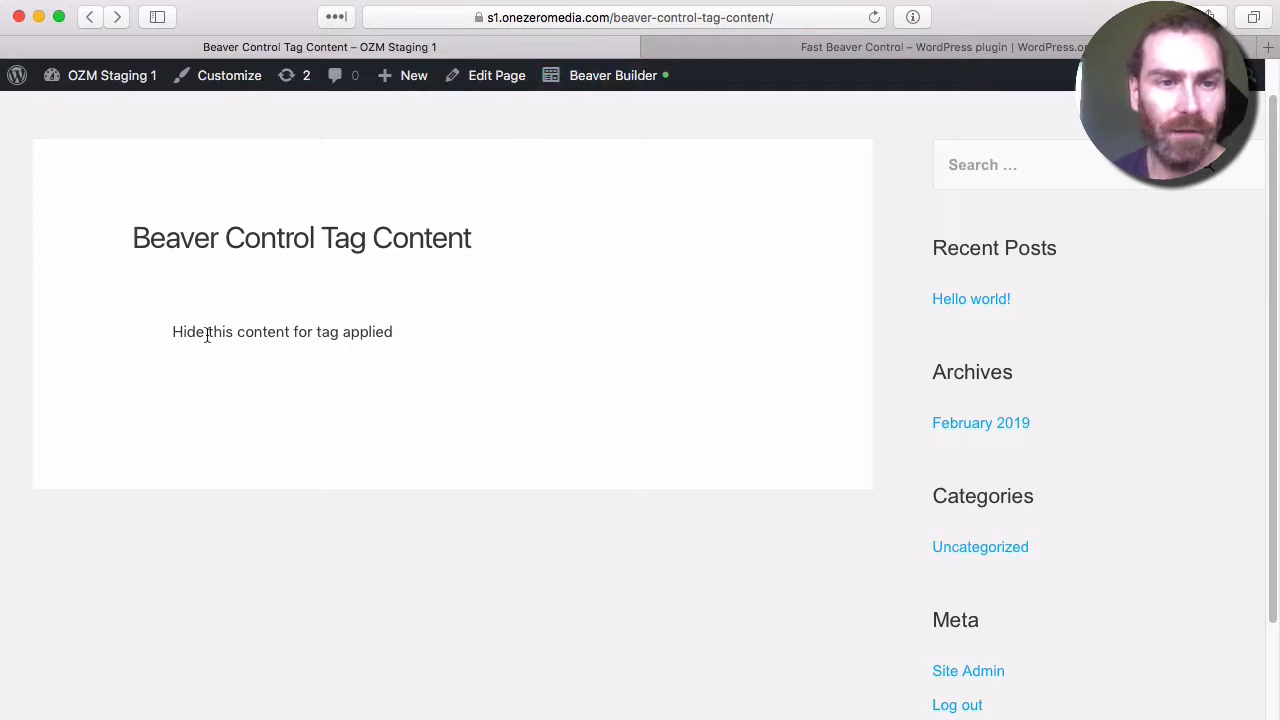
{"action": "left_click_drag", "start_coordinate": [166, 331], "coordinate": [423, 329]}
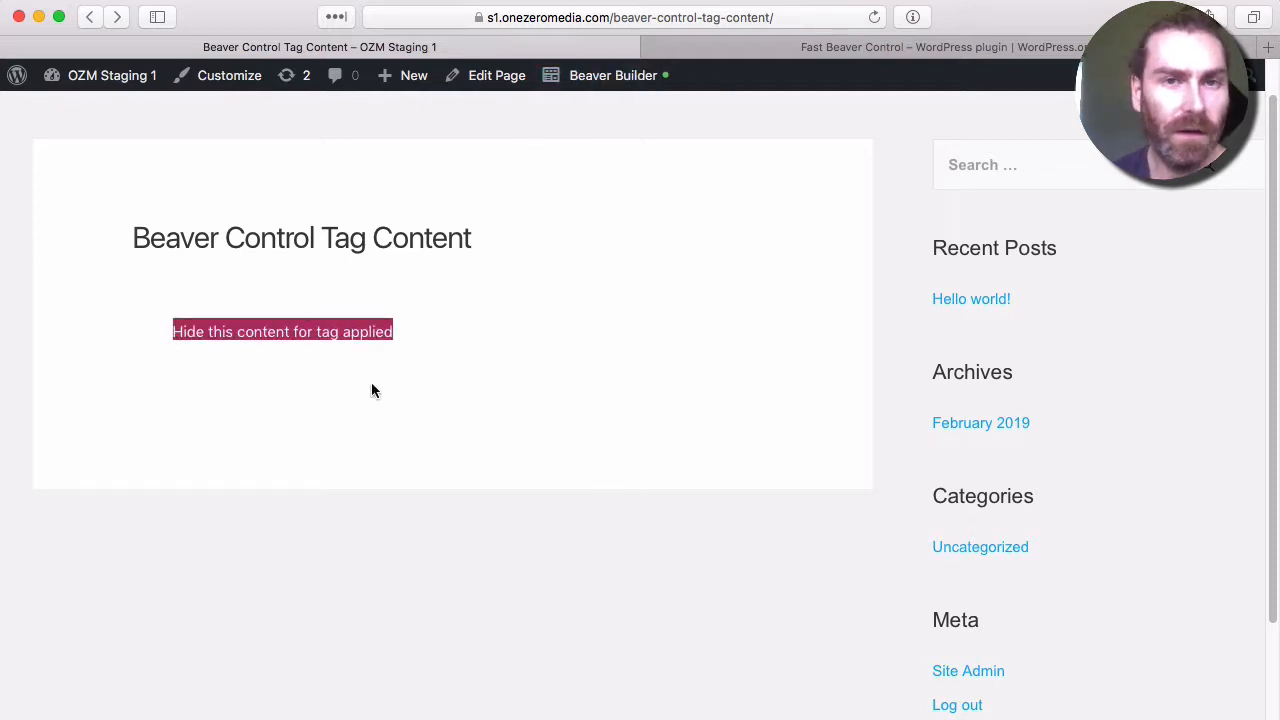
{"action": "left_click", "coordinate": [767, 25]}
{"action": "left_click", "coordinate": [767, 25]}
{"action": "left_click", "coordinate": [762, 22]}
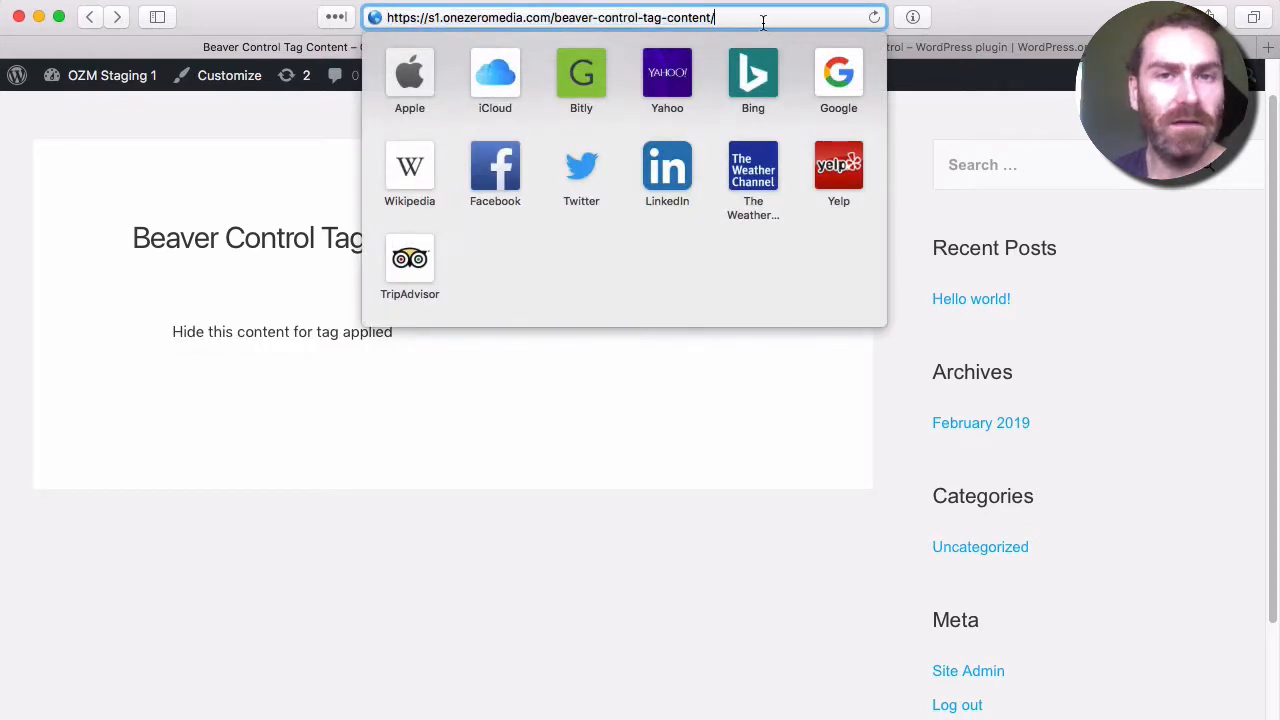
{"action": "key", "text": "Return"}
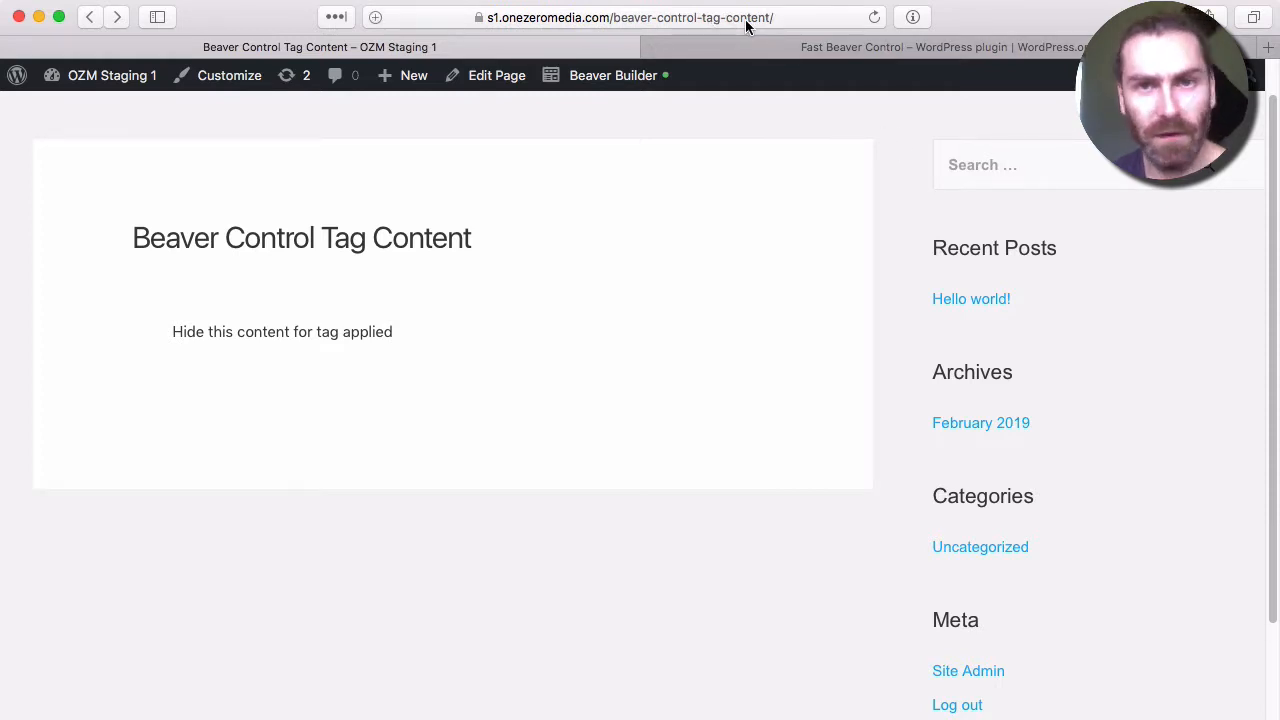
Step: Load the Beaver Control Tag Content page with ?ftag=a1 added to its address to apply tag A1
{"action": "left_click", "coordinate": [791, 17]}
{"action": "key", "text": "Right"}
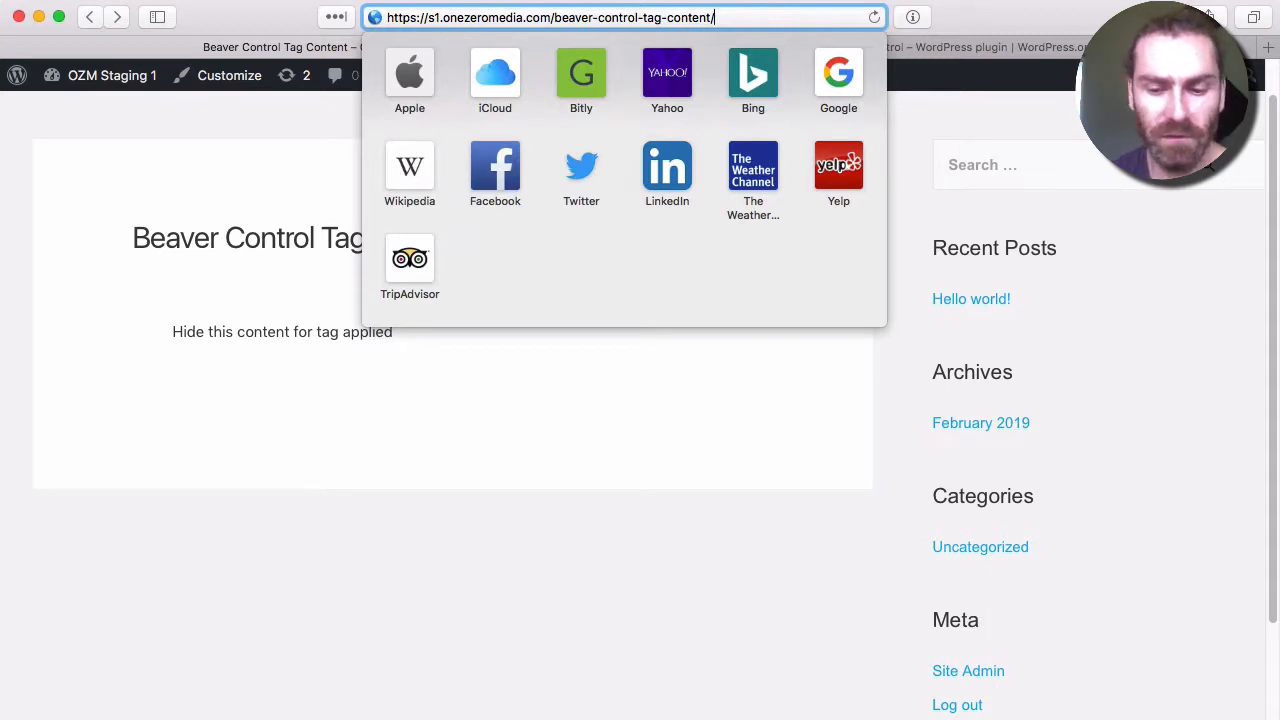
{"action": "type", "text": "?"}
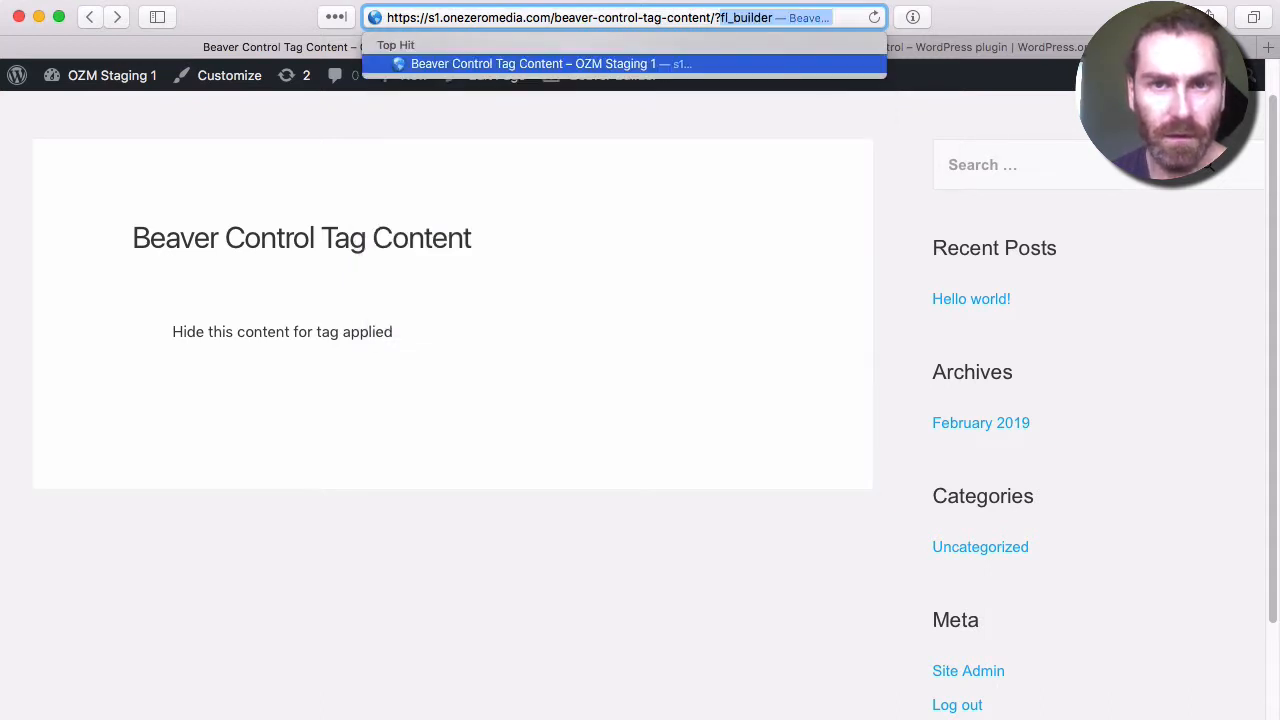
{"action": "type", "text": "ftag=a1"}
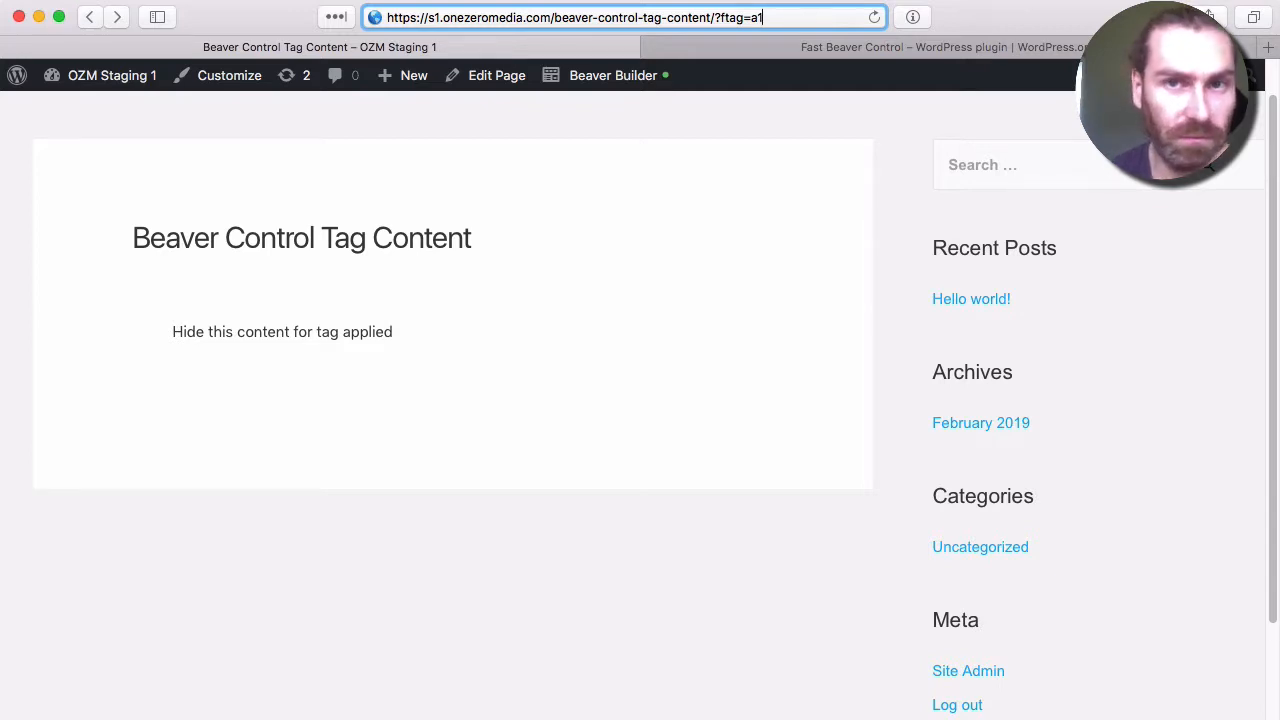
{"action": "key", "text": "Return"}
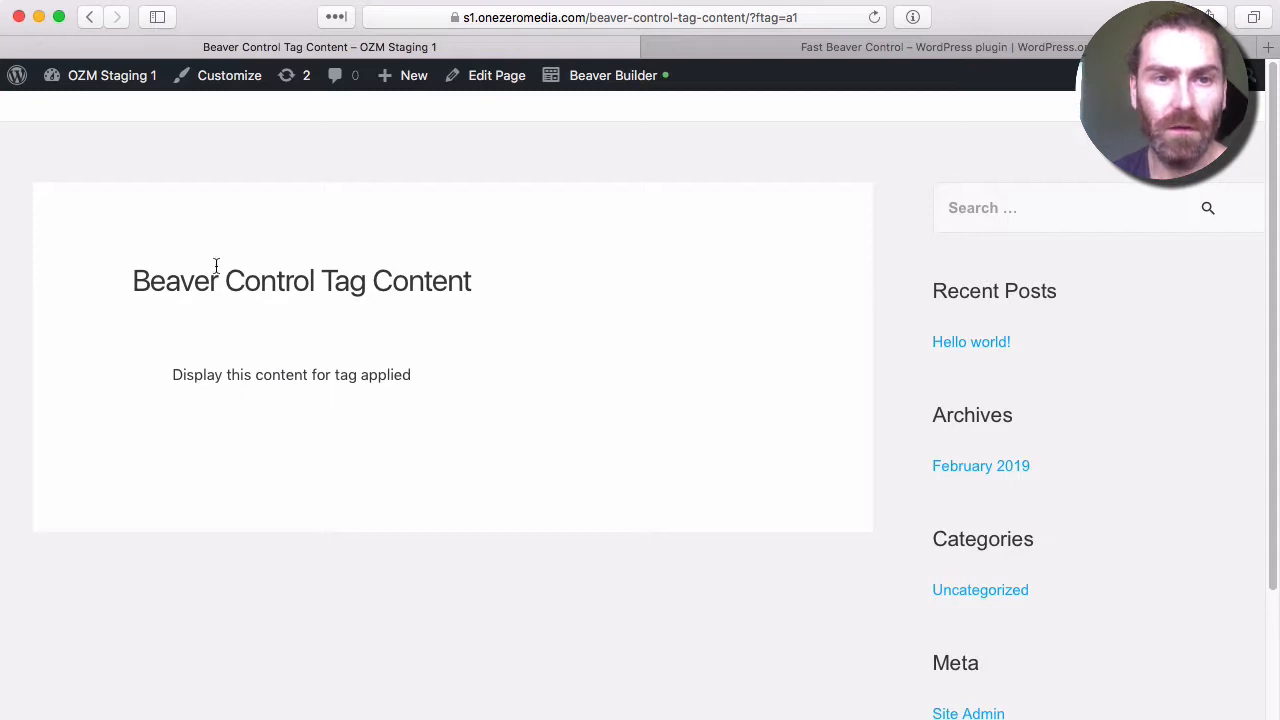
Step: Create a new page titled "Beaver Control Products Purchased" and publish it
{"action": "mouse_move", "coordinate": [388, 88]}
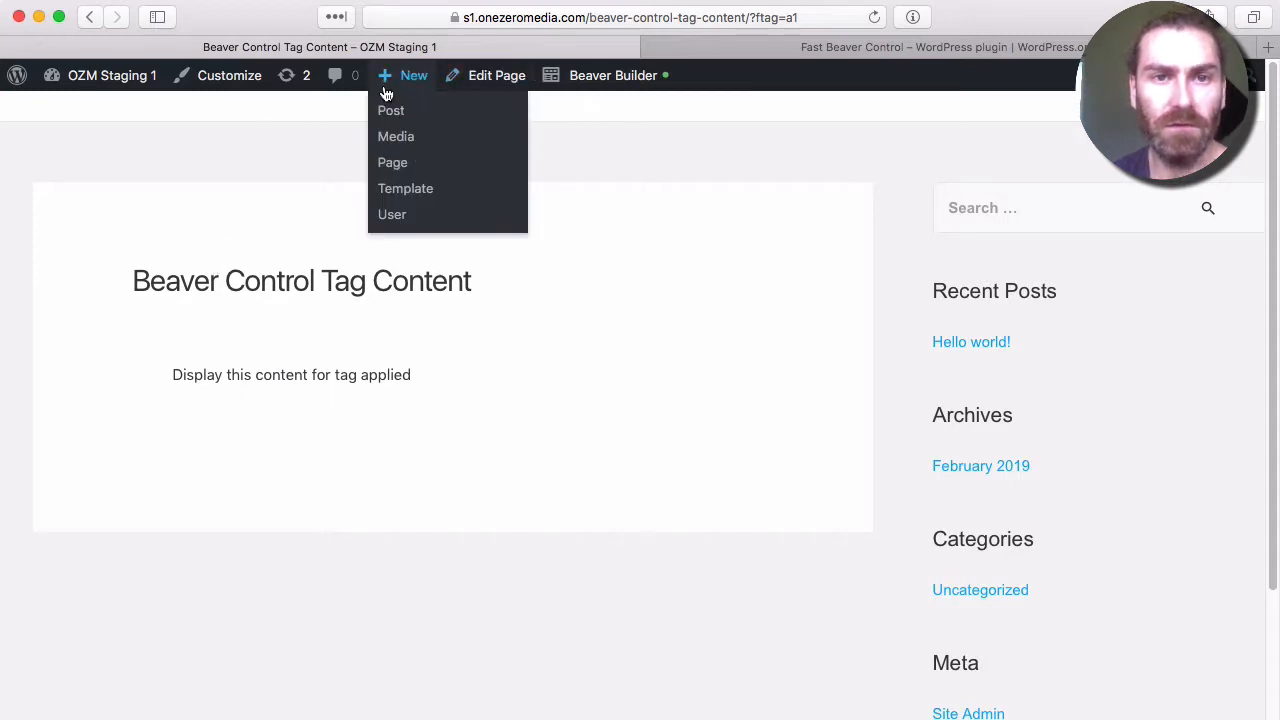
{"action": "left_click", "coordinate": [393, 163]}
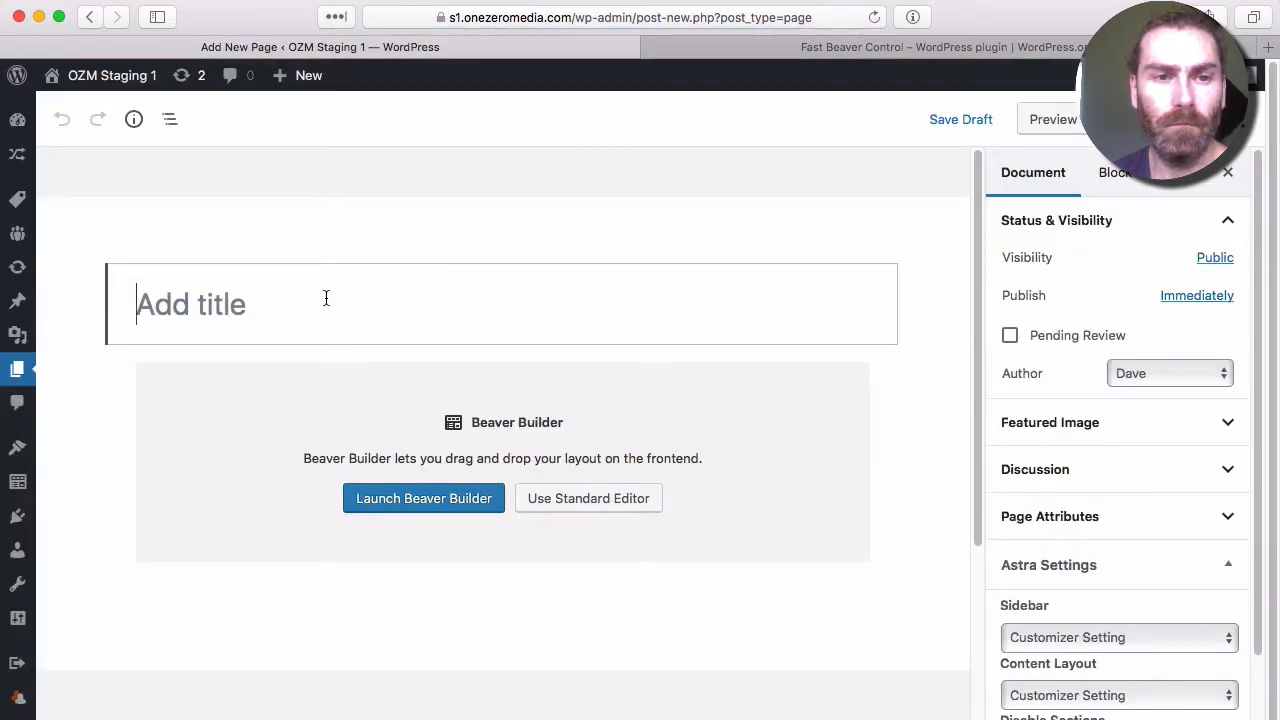
{"action": "type", "text": "Beaver C"}
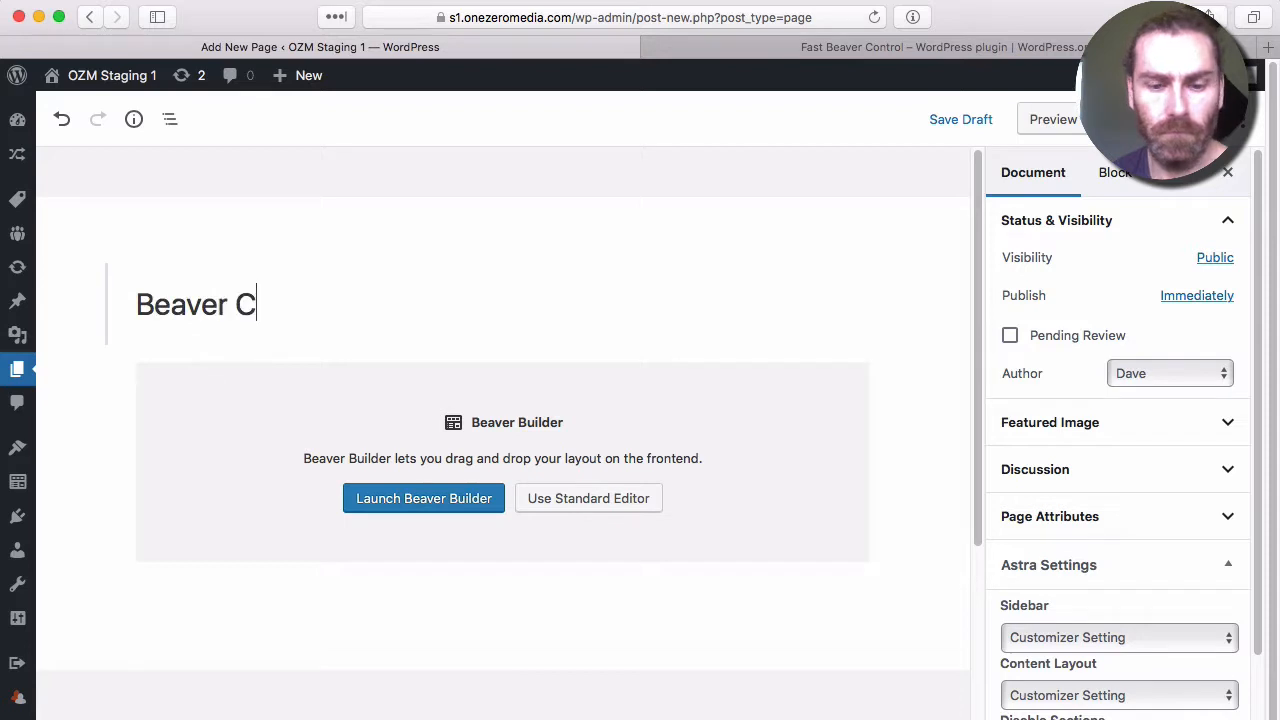
{"action": "type", "text": "ontrol "}
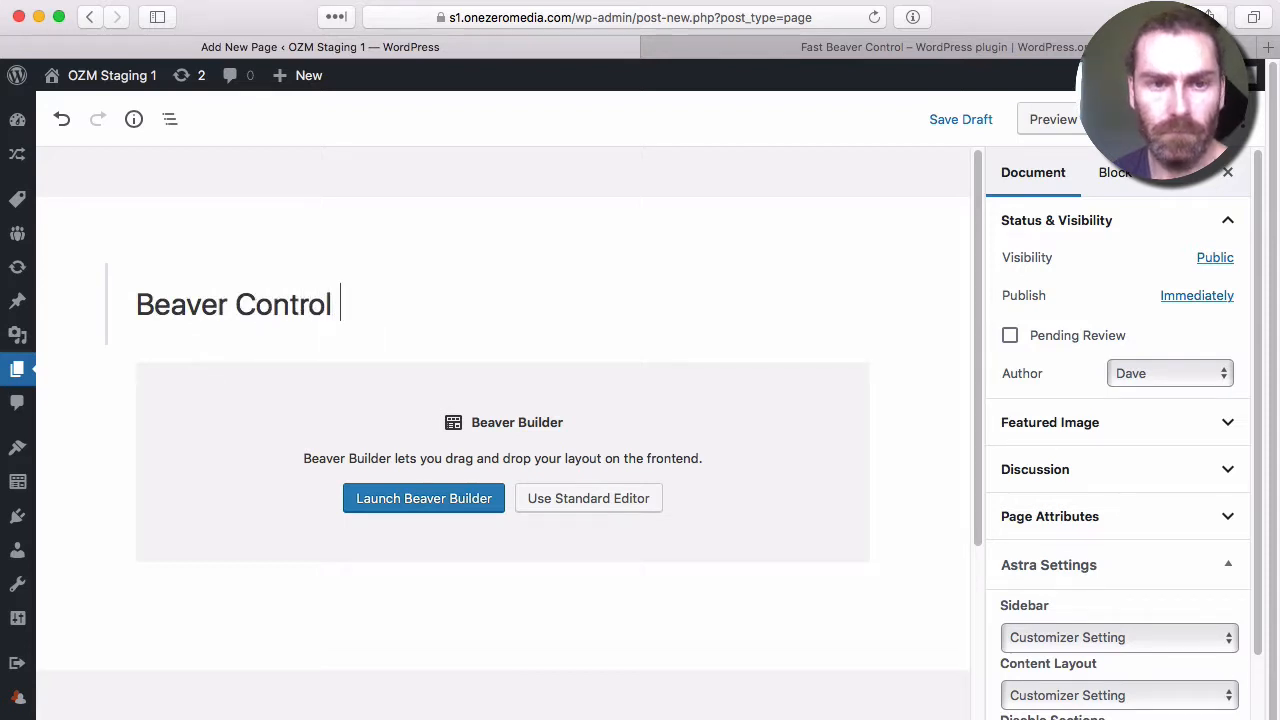
{"action": "type", "text": "Products P"}
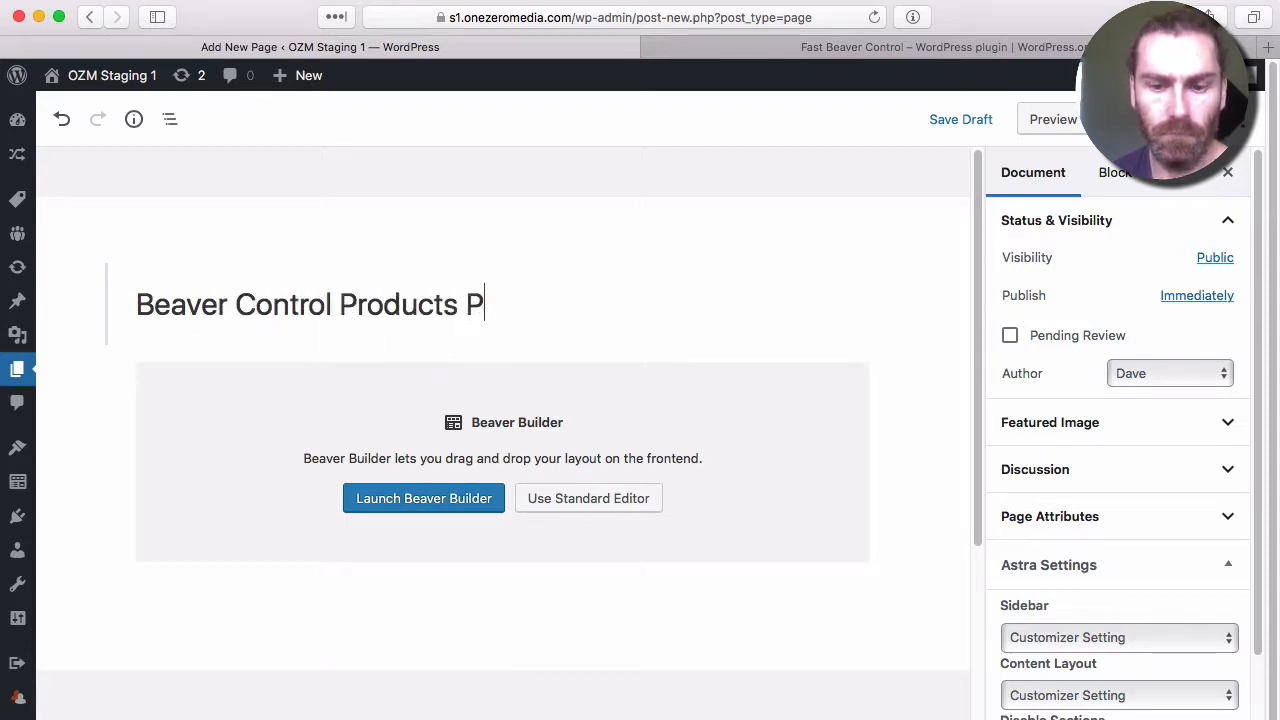
{"action": "type", "text": "urchased"}
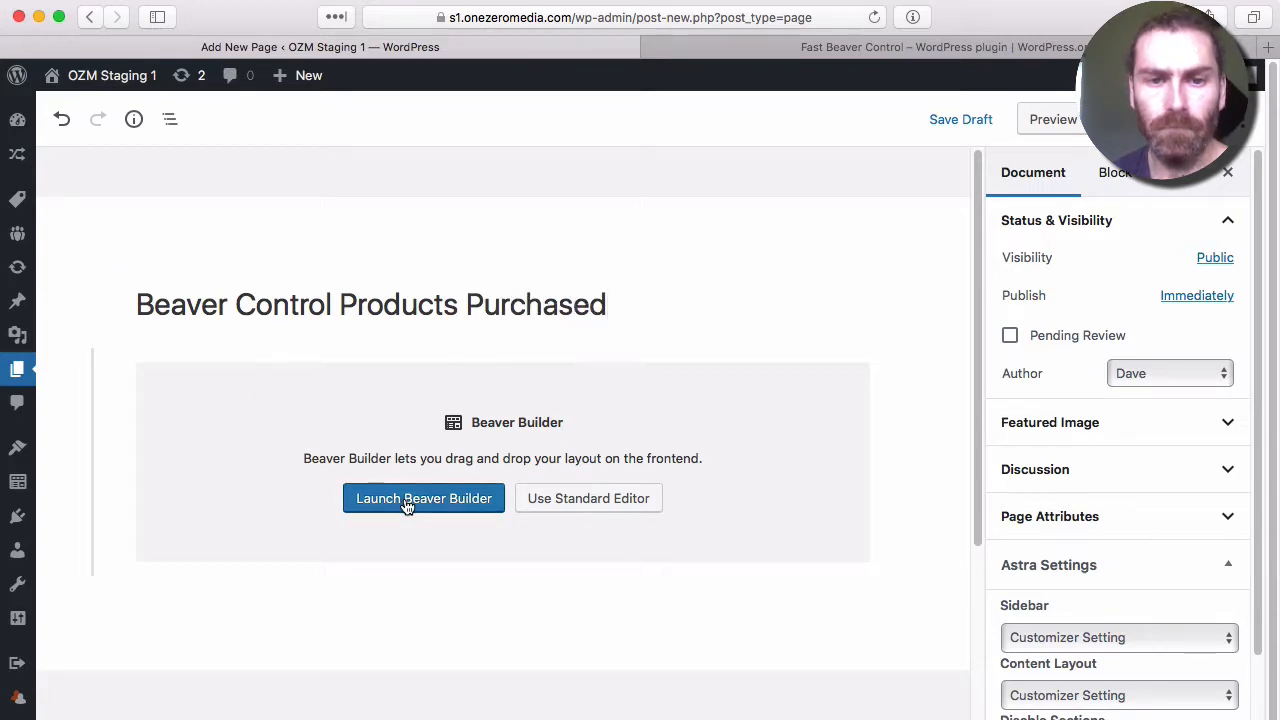
{"action": "left_click", "coordinate": [1128, 119]}
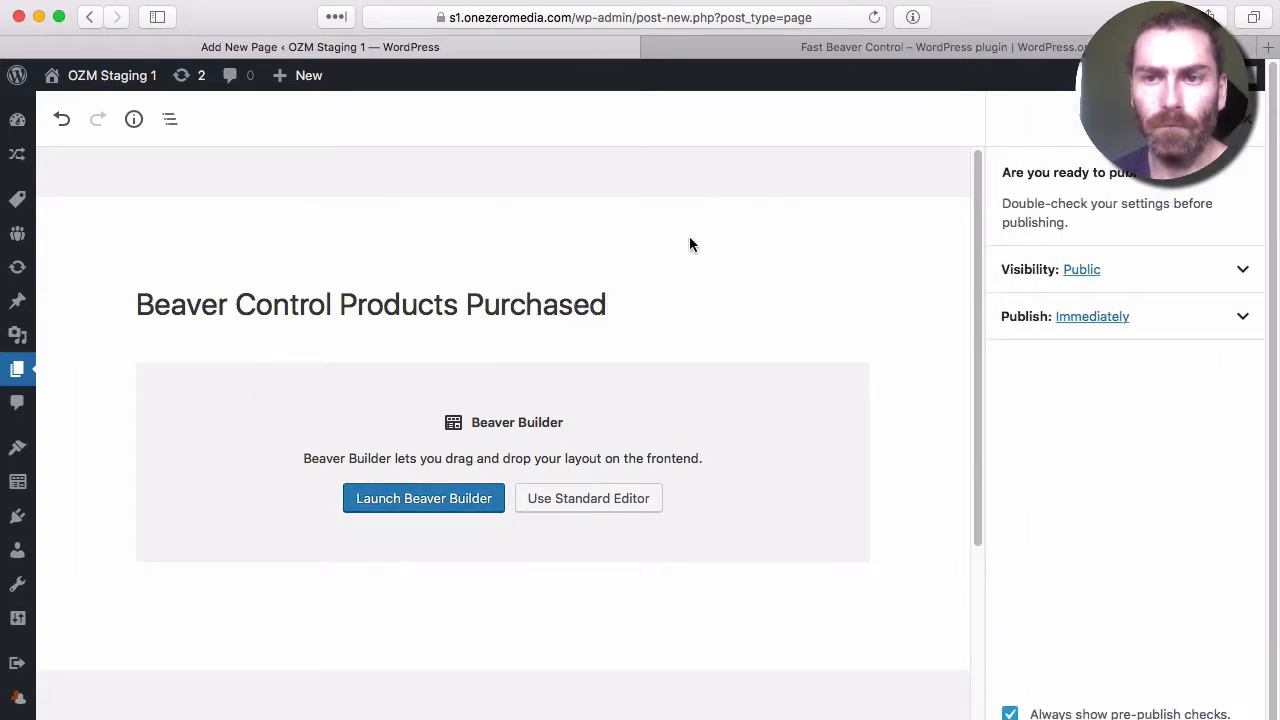
{"action": "left_click", "coordinate": [1128, 119]}
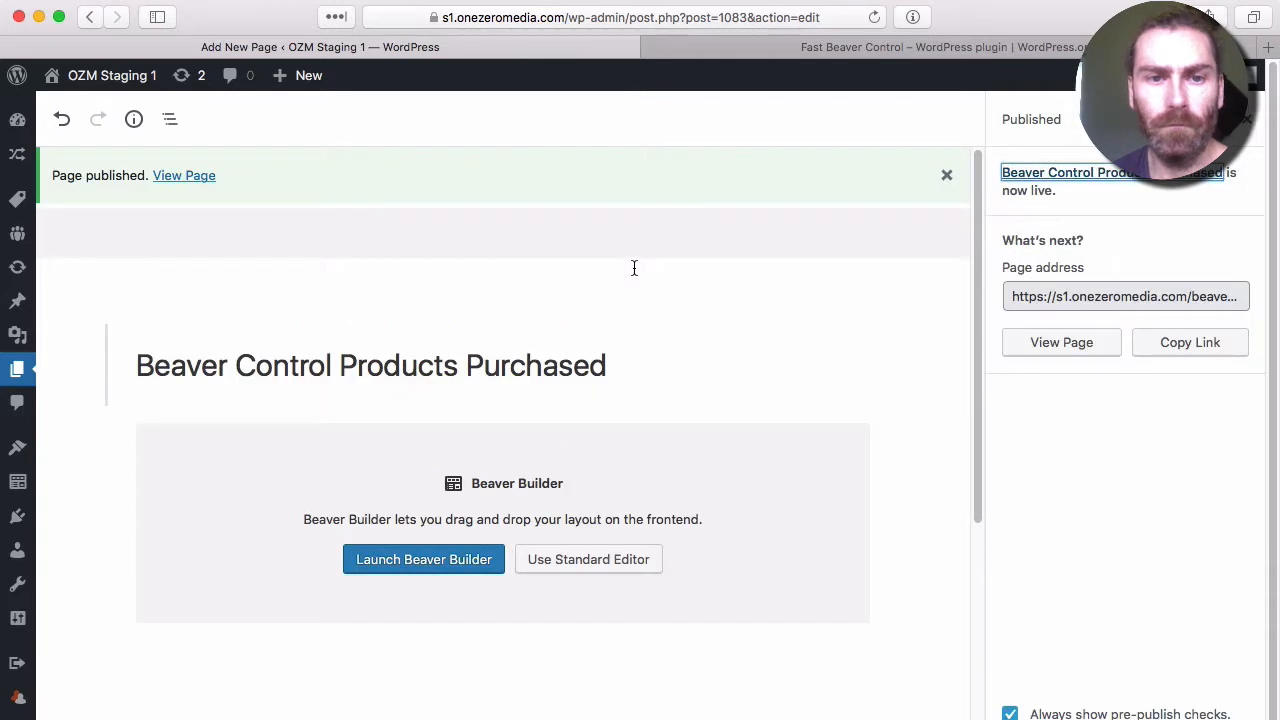
Step: Open the new page in Beaver Builder and add a Text Editor module reading "Product Purchased"
{"action": "left_click", "coordinate": [407, 564]}
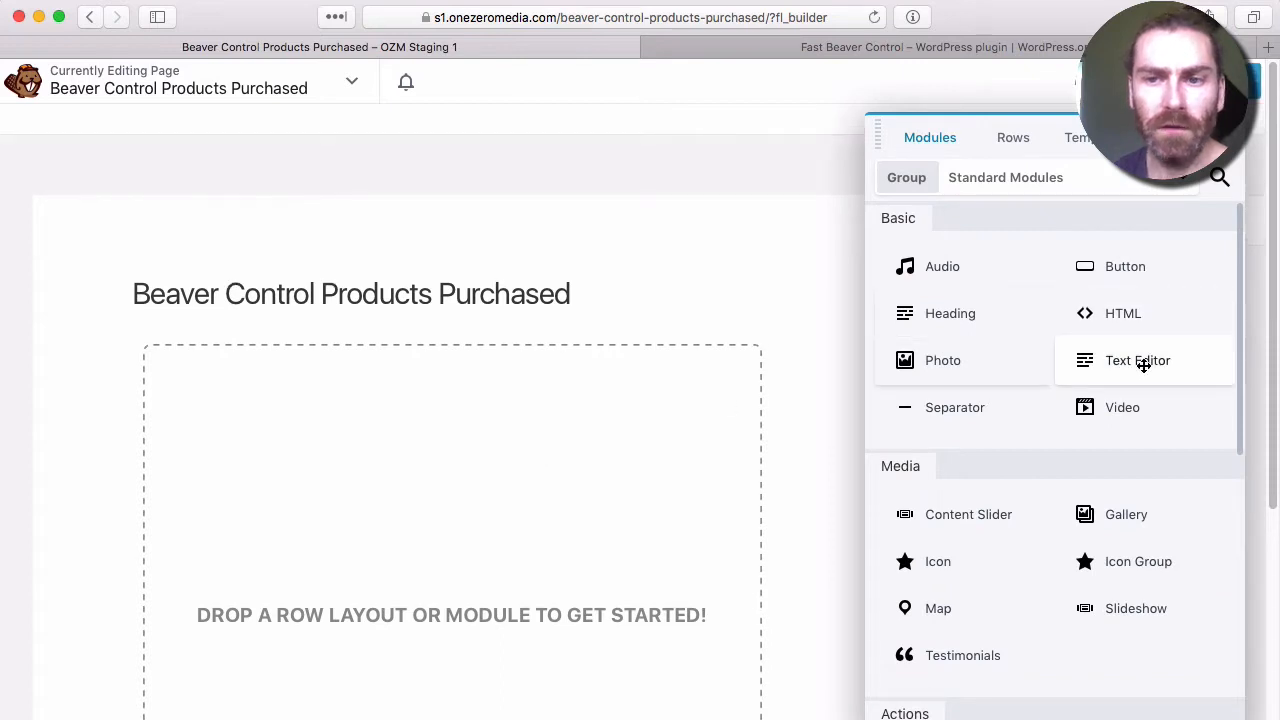
{"action": "left_click_drag", "start_coordinate": [1143, 365], "coordinate": [605, 374]}
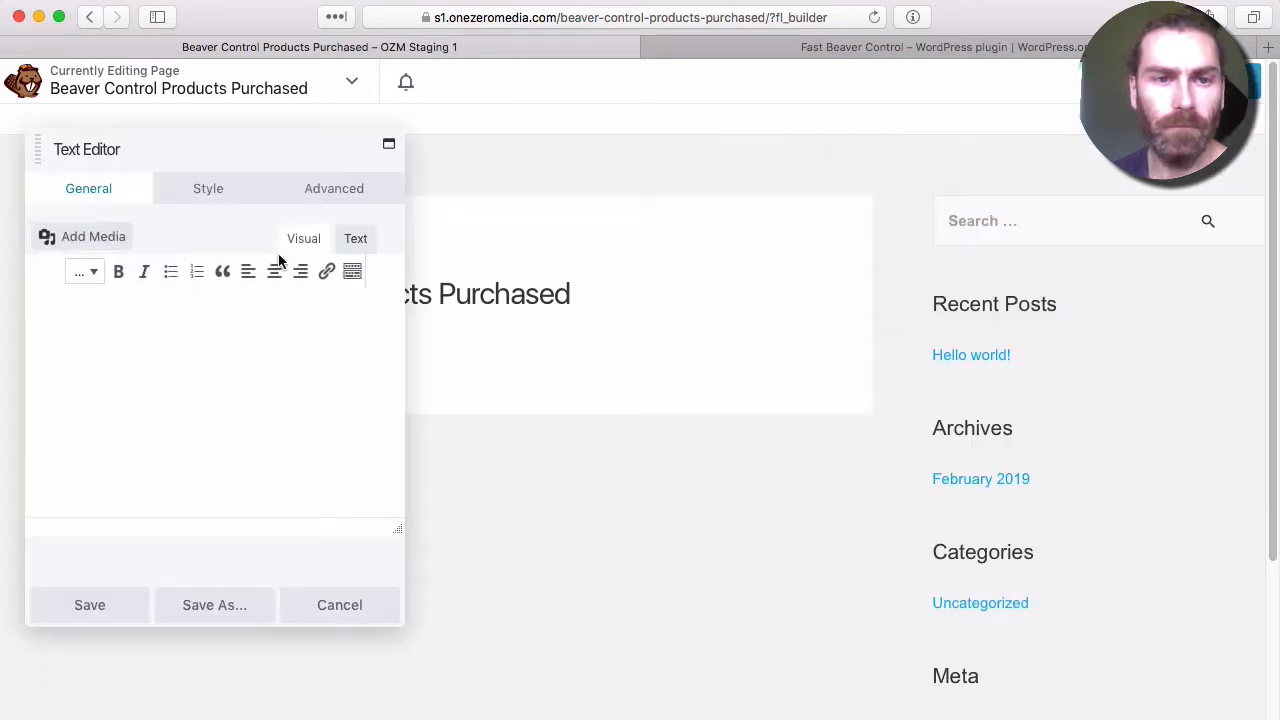
{"action": "left_click_drag", "start_coordinate": [244, 149], "coordinate": [606, 243]}
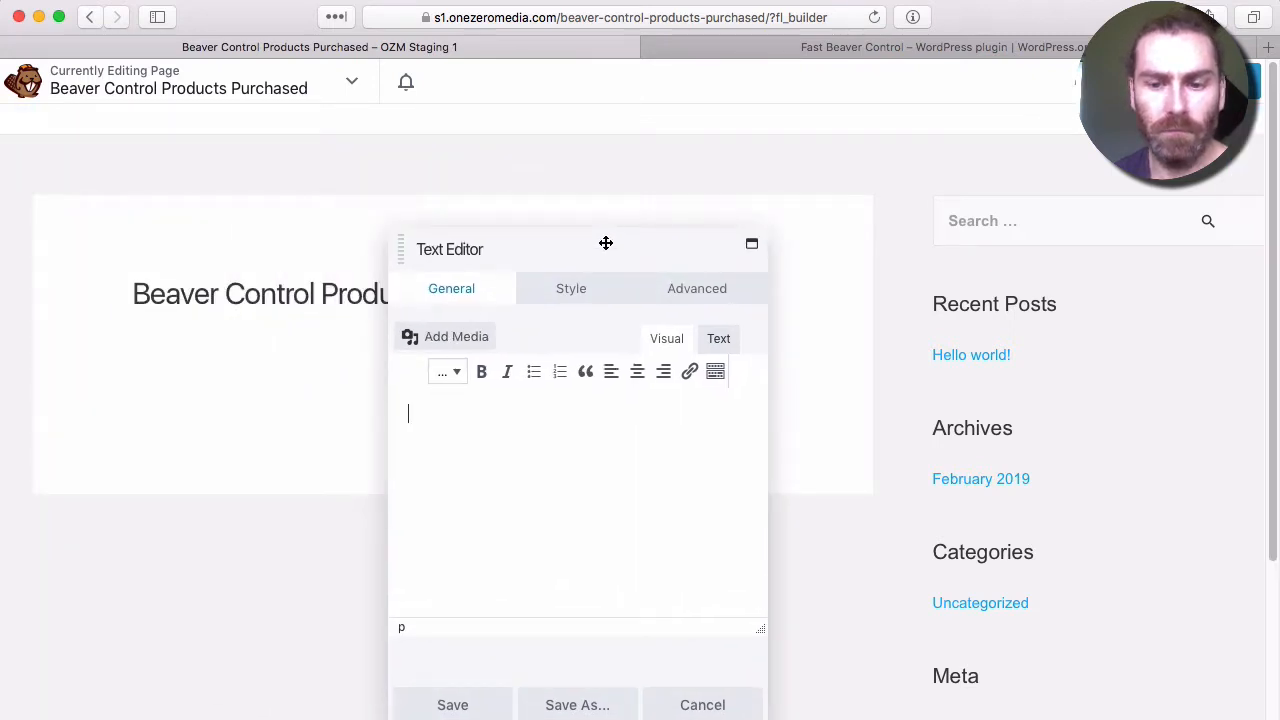
{"action": "type", "text": "Product P"}
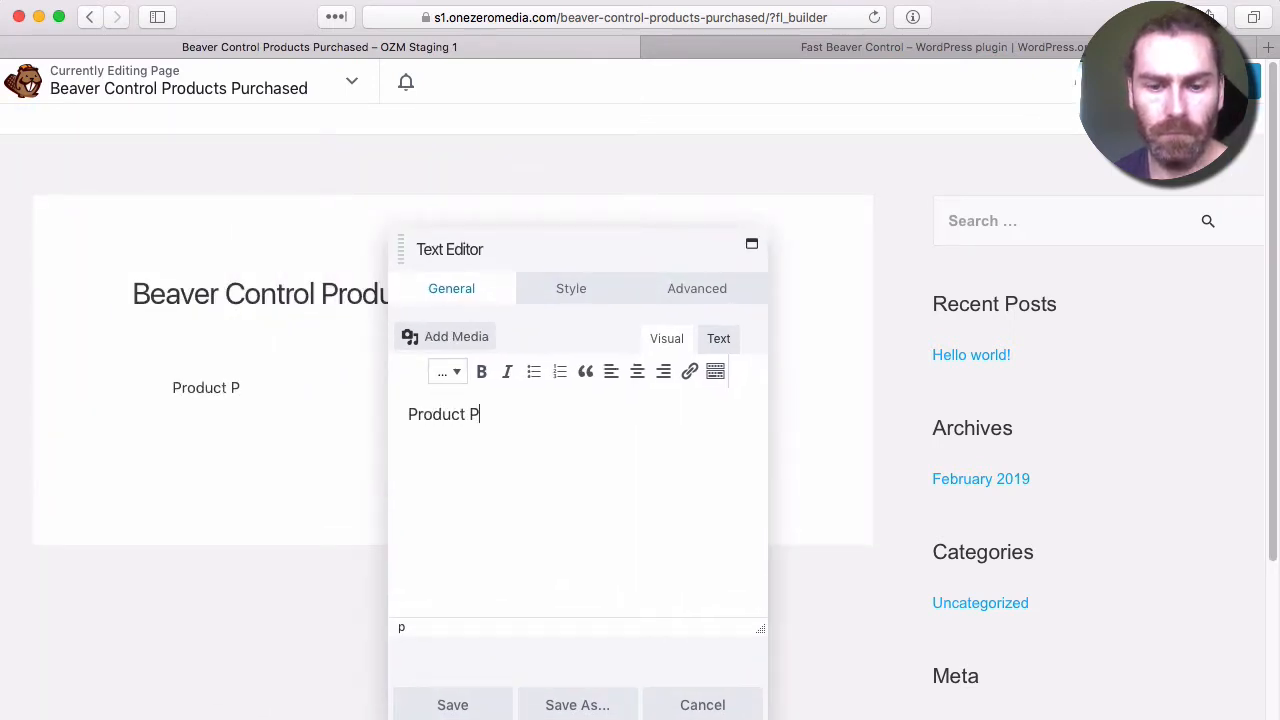
{"action": "type", "text": "urchase"}
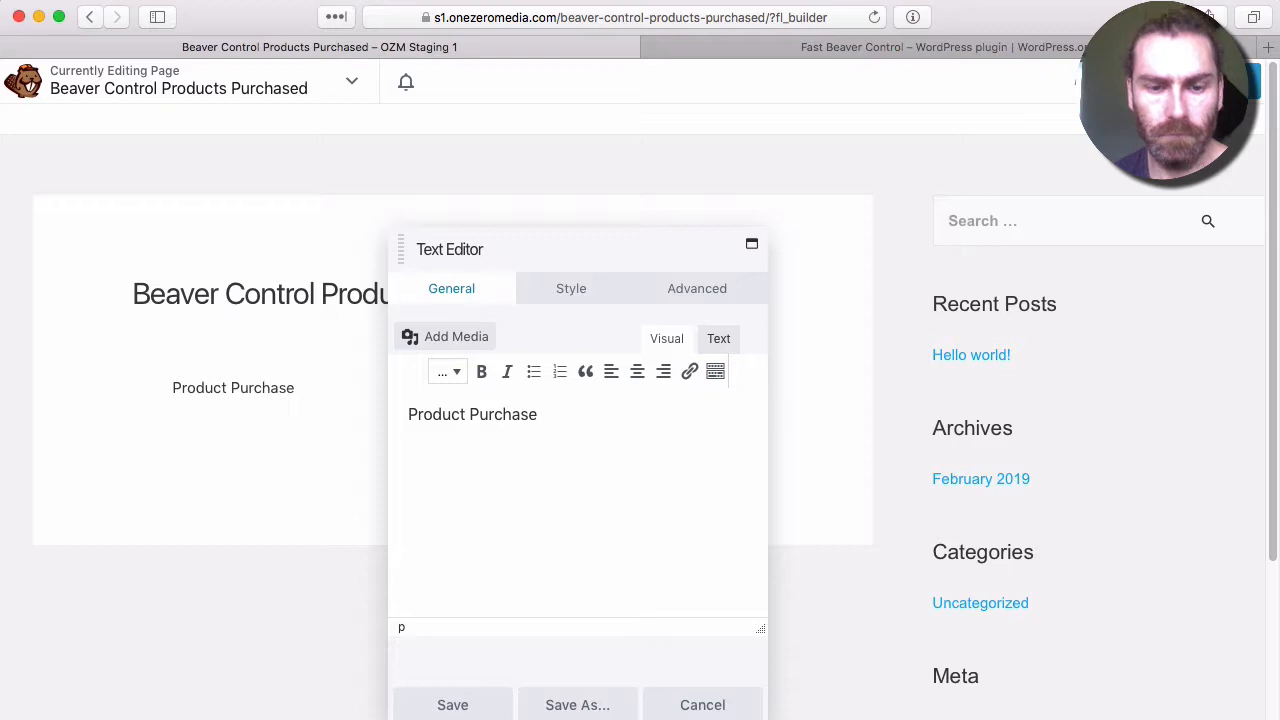
{"action": "type", "text": "d"}
Step: Set the text module's visibility display option to Fast Member and show it for product One
{"action": "left_click", "coordinate": [700, 292]}
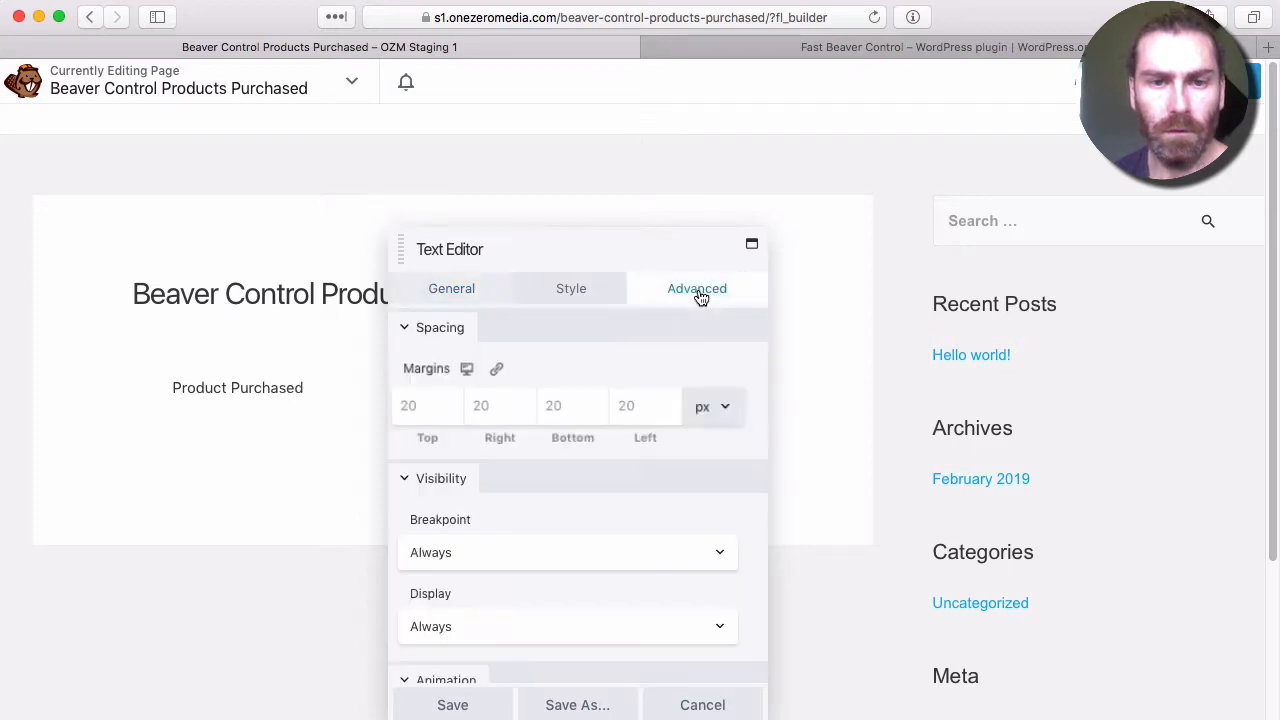
{"action": "scroll", "coordinate": [546, 546], "scroll_direction": "down", "scroll_amount": 3}
{"action": "left_click", "coordinate": [453, 508]}
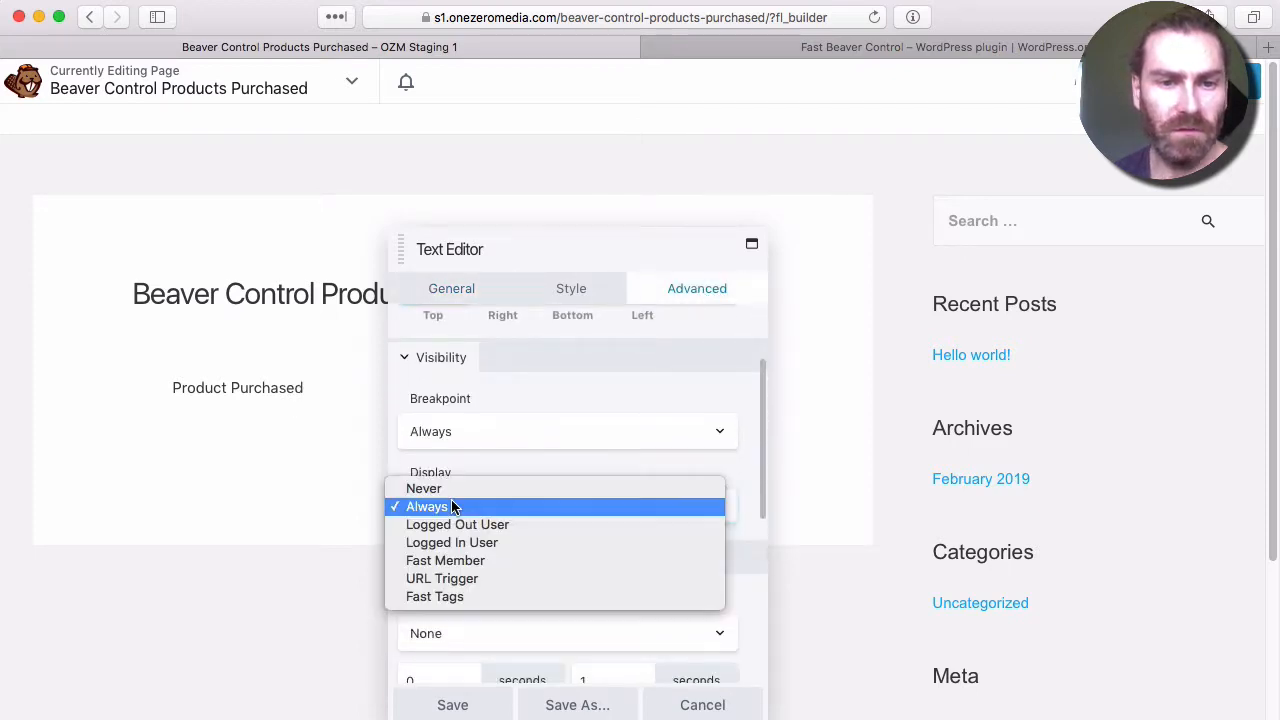
{"action": "left_click", "coordinate": [470, 560]}
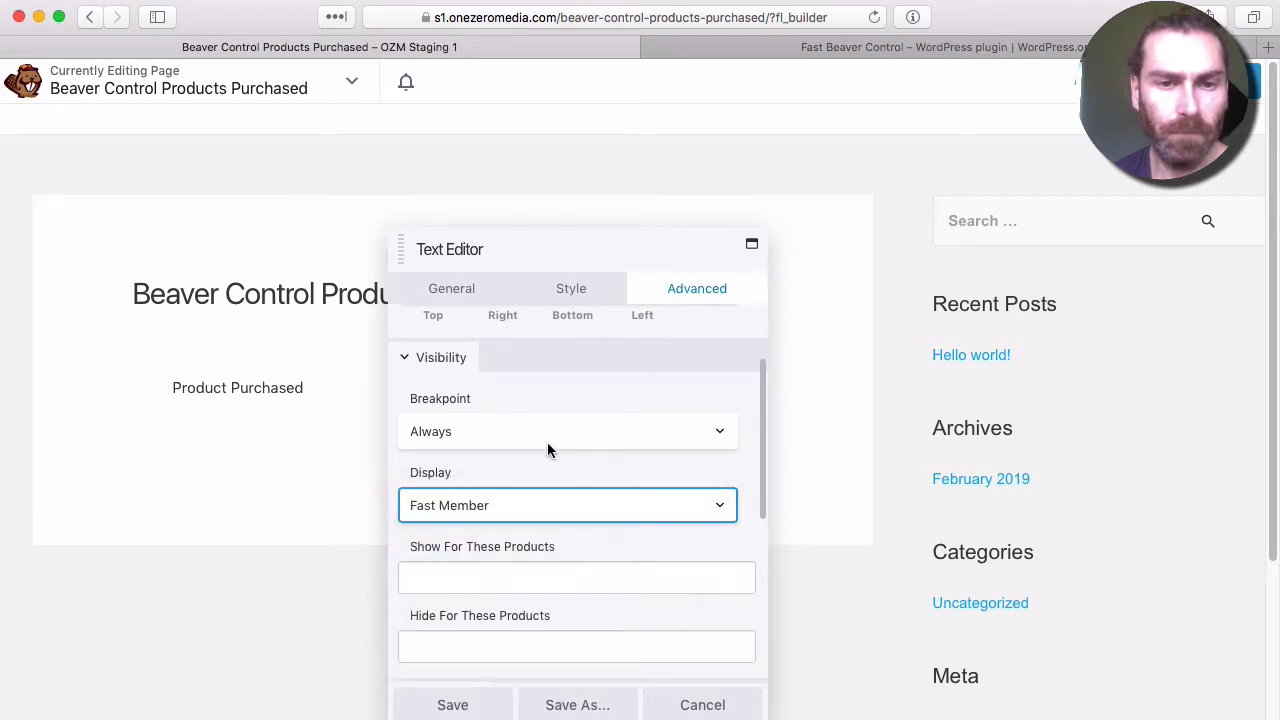
{"action": "left_click", "coordinate": [516, 580]}
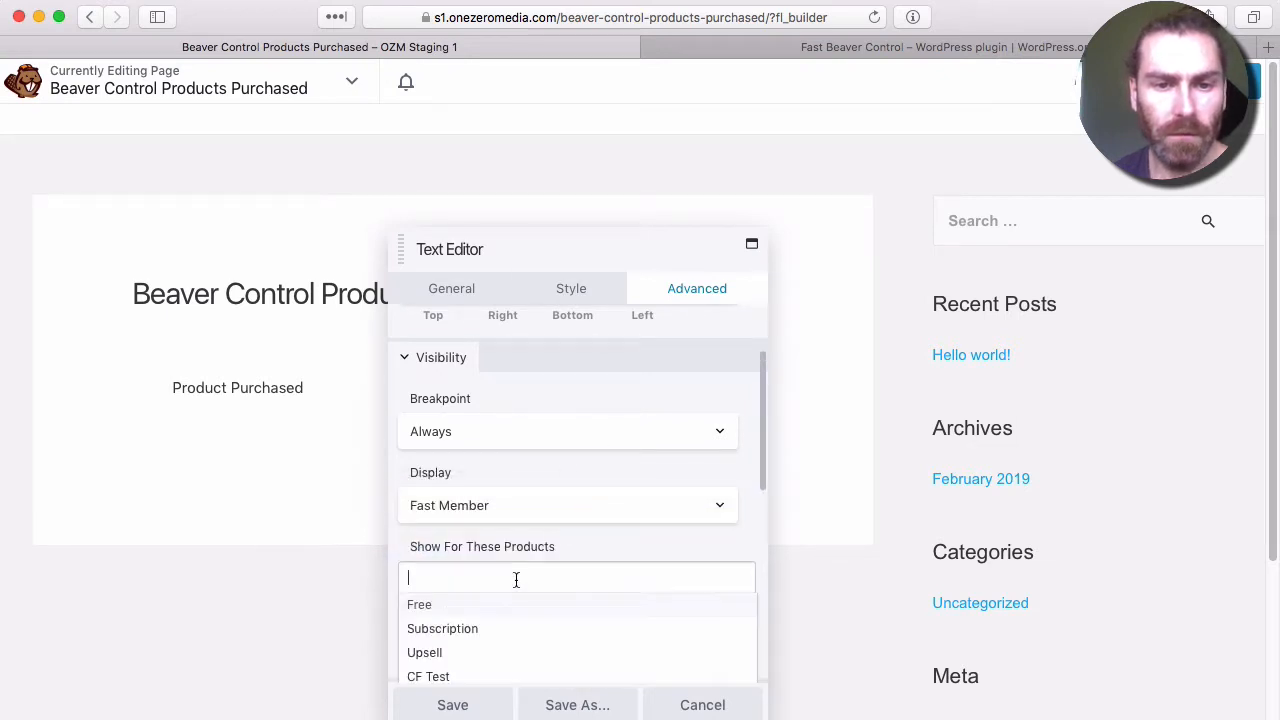
{"action": "scroll", "coordinate": [531, 600], "scroll_direction": "down", "scroll_amount": 2}
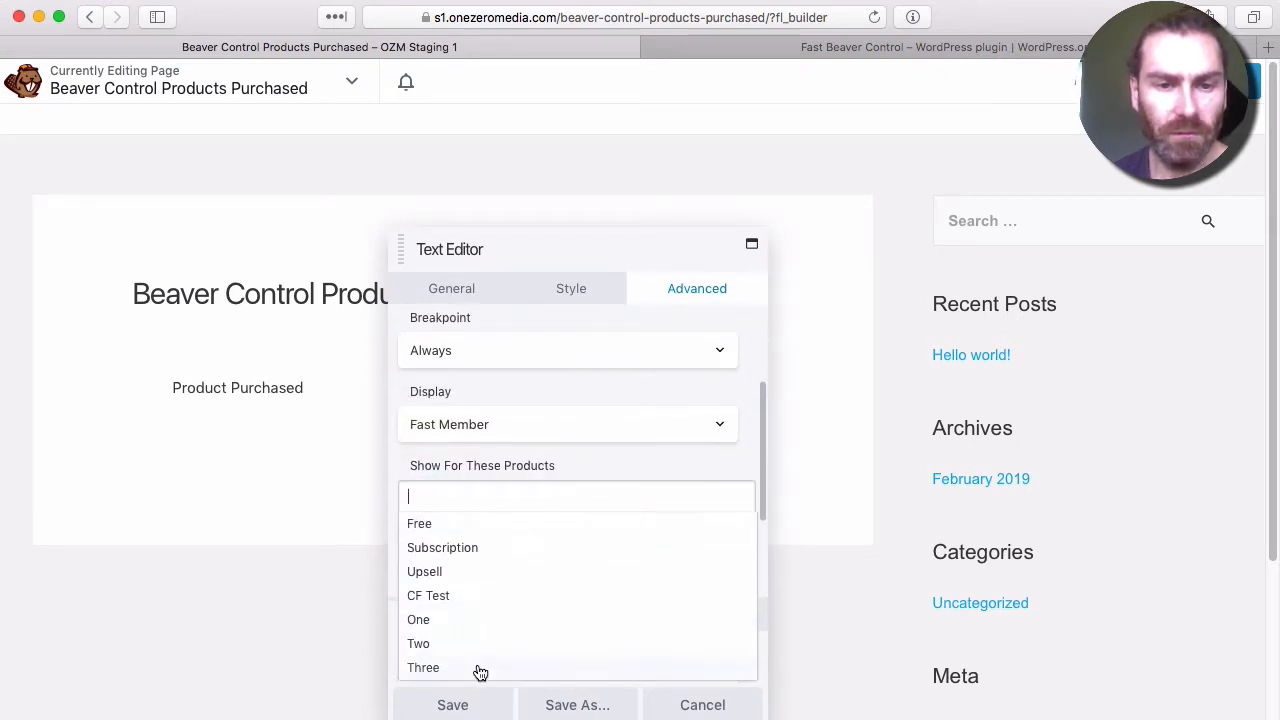
{"action": "left_click", "coordinate": [438, 621]}
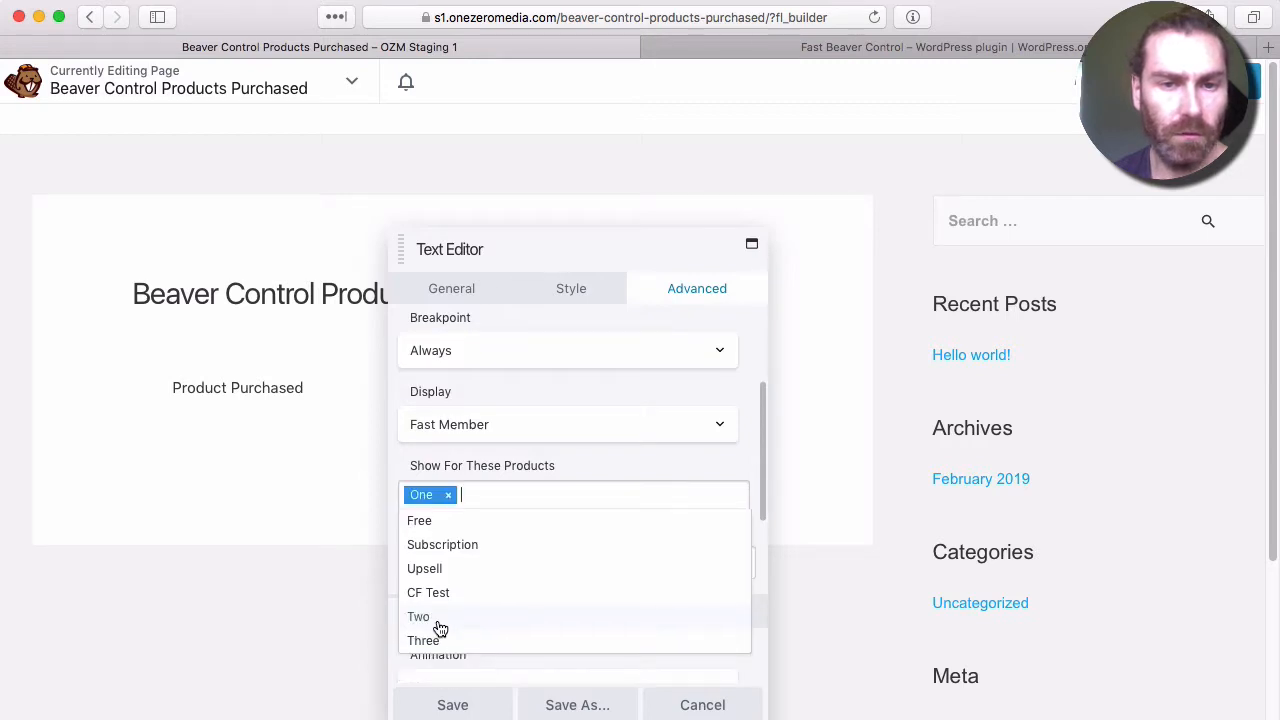
Step: Change the text module's content to "Product Purchased One" and save the module with its product One visibility
{"action": "left_click", "coordinate": [611, 460]}
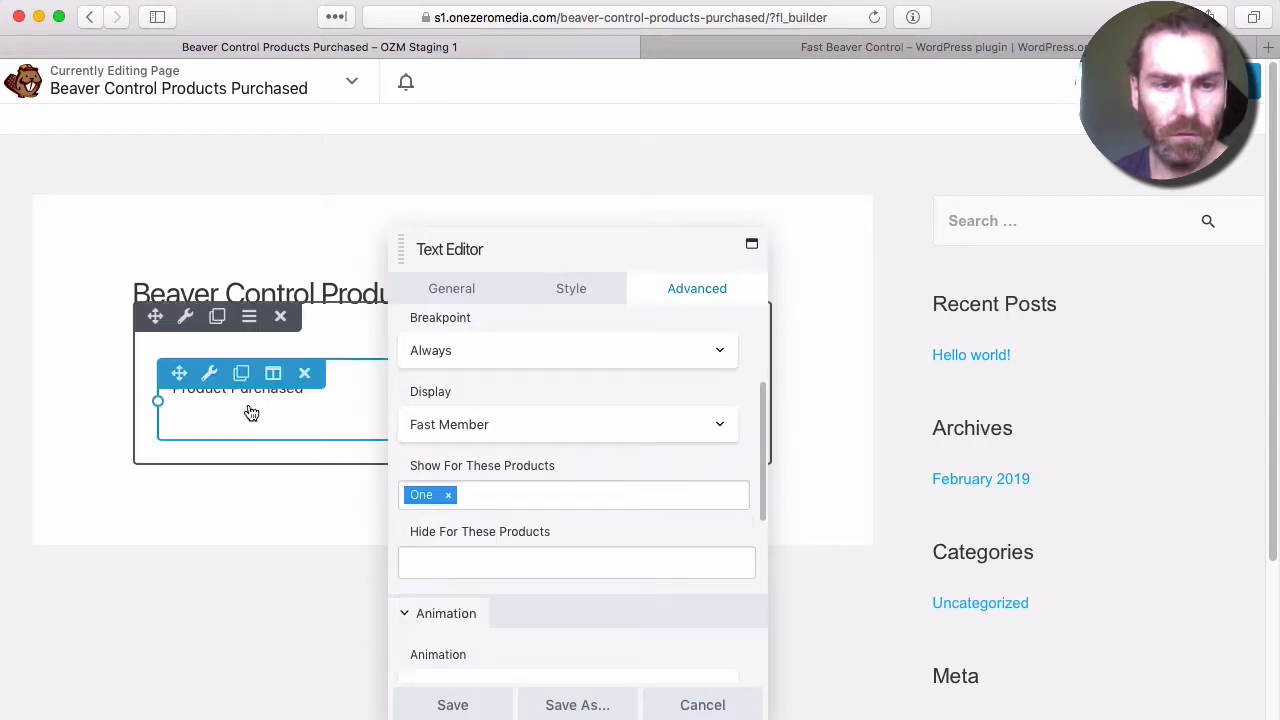
{"action": "left_click", "coordinate": [342, 390]}
{"action": "type", "text": "One"}
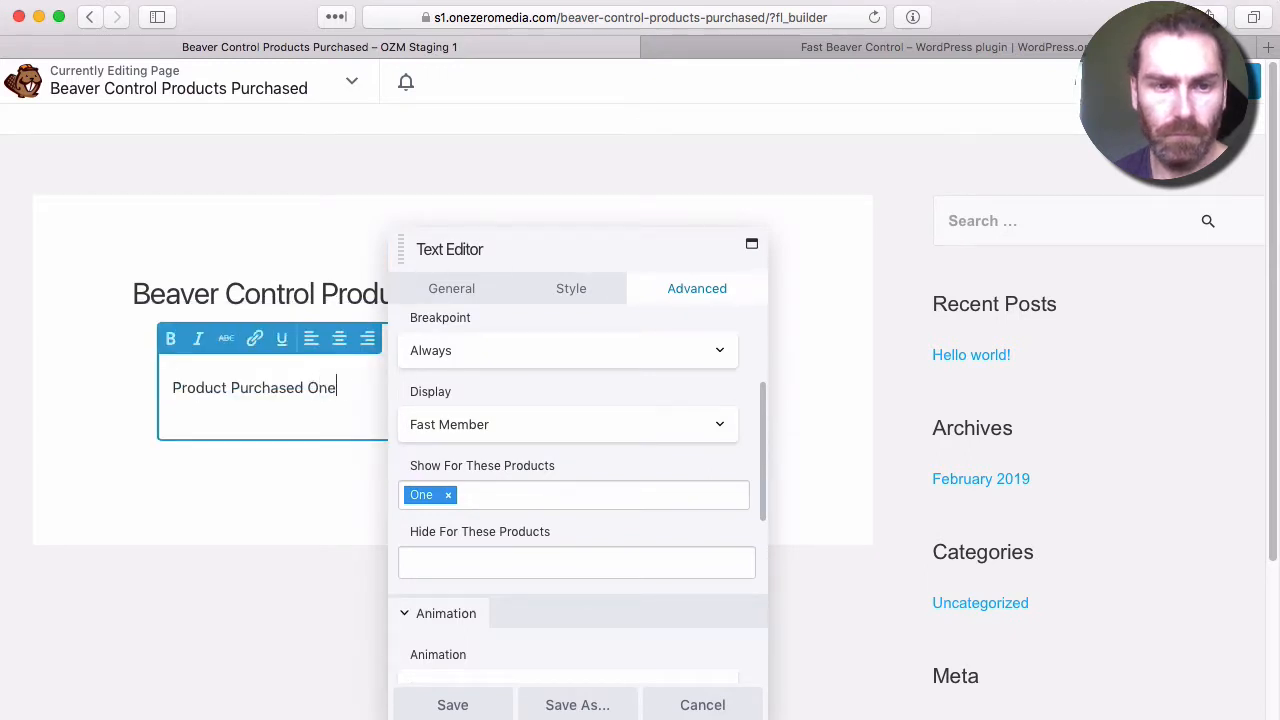
{"action": "left_click", "coordinate": [452, 705]}
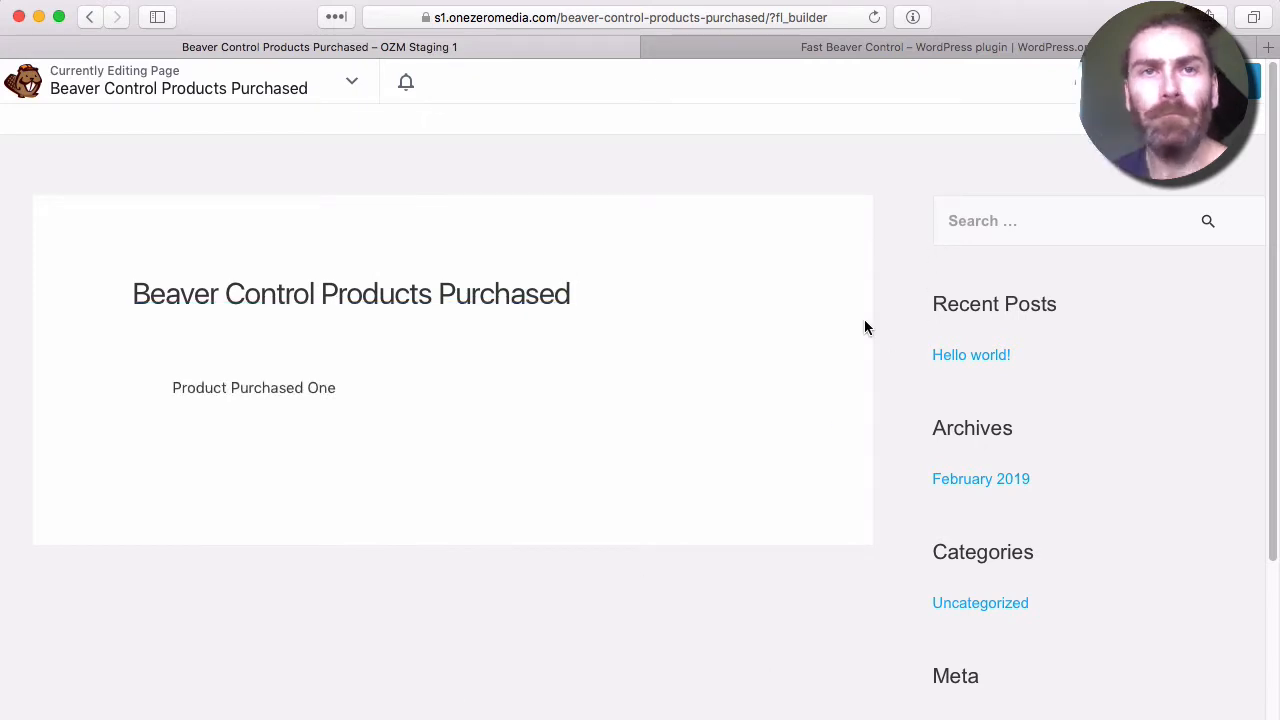
Step: Duplicate the text module and change the copy's text to "Hide For Product Purchased One"
{"action": "mouse_move", "coordinate": [445, 397]}
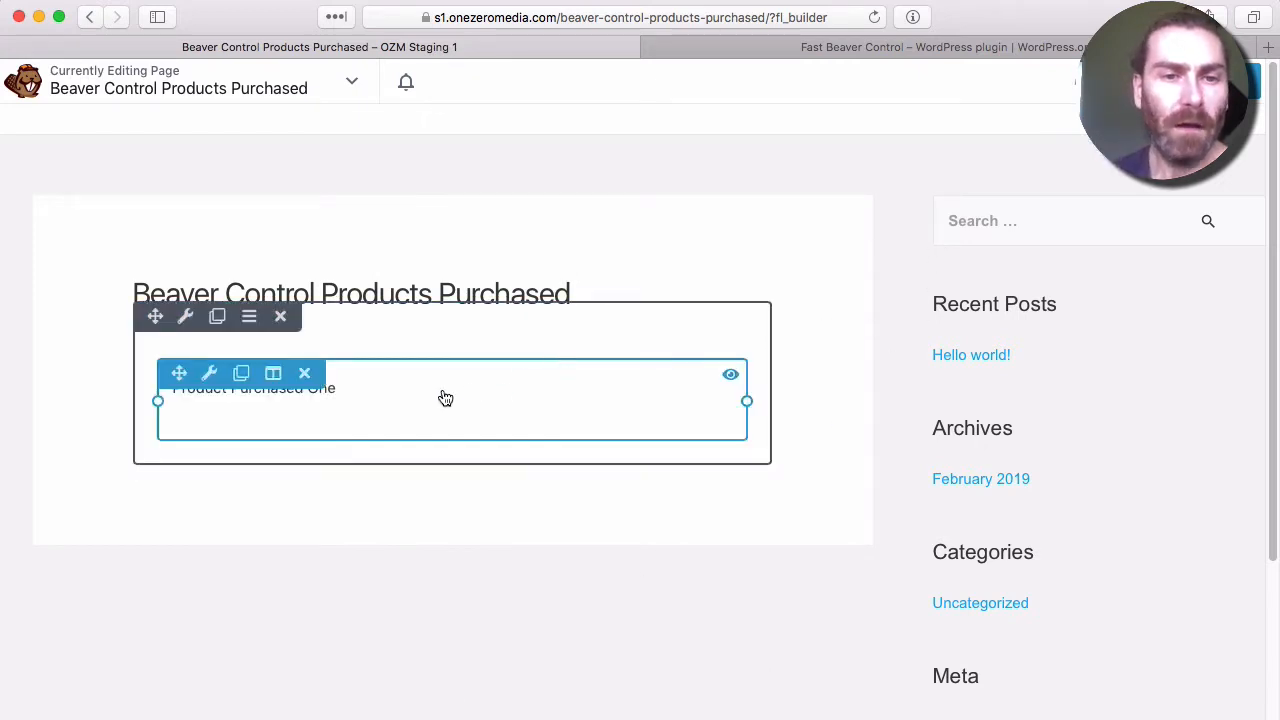
{"action": "left_click", "coordinate": [240, 375]}
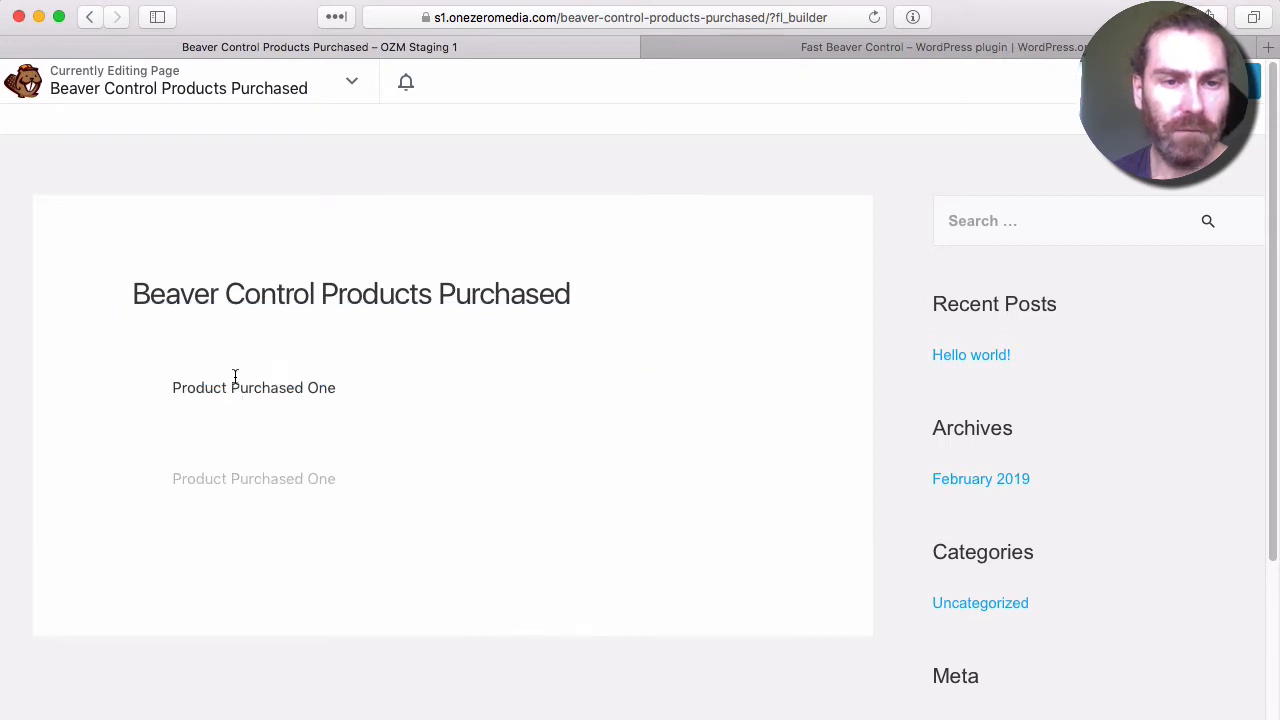
{"action": "left_click", "coordinate": [352, 490]}
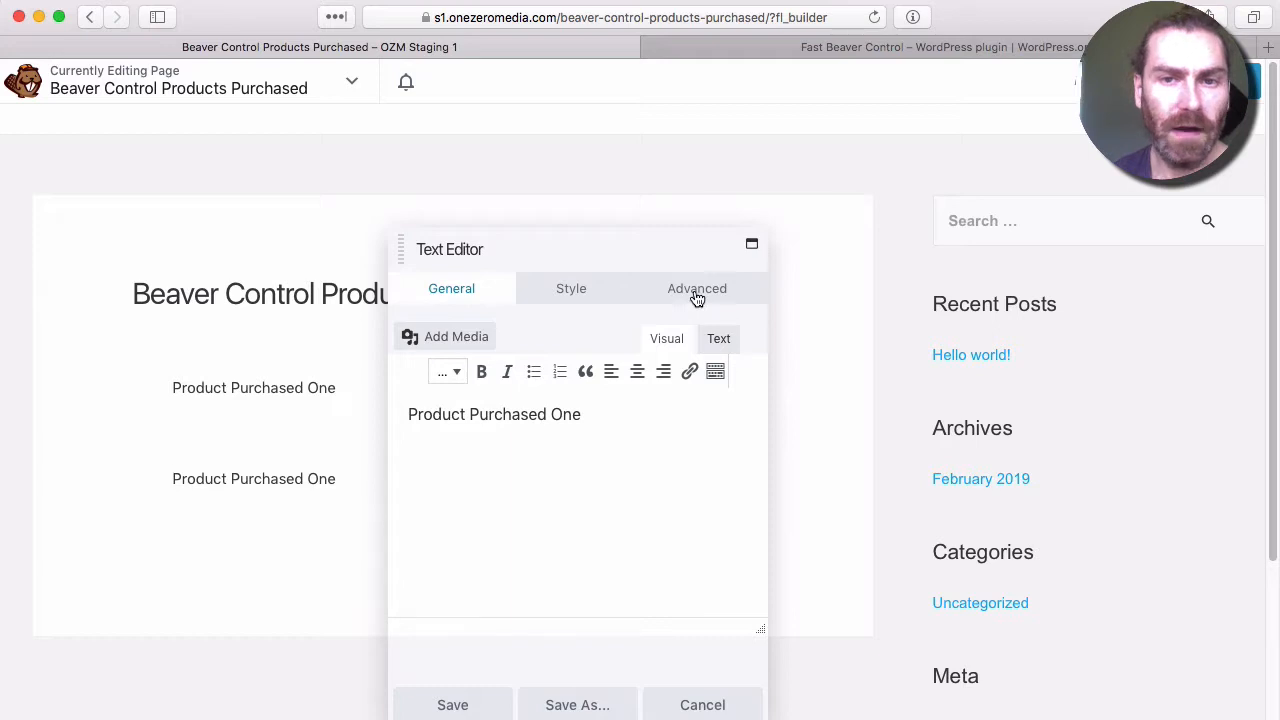
{"action": "left_click", "coordinate": [695, 293]}
{"action": "scroll", "coordinate": [464, 593], "scroll_direction": "down", "scroll_amount": 3}
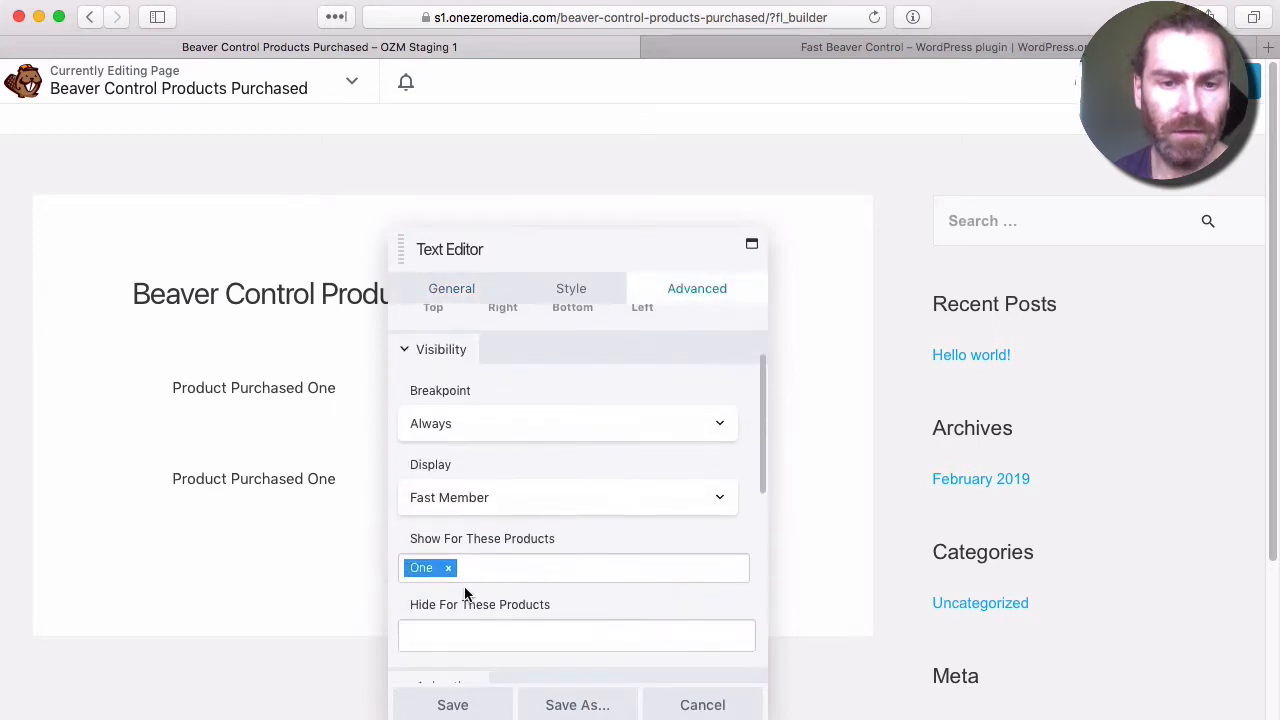
{"action": "left_click", "coordinate": [447, 568]}
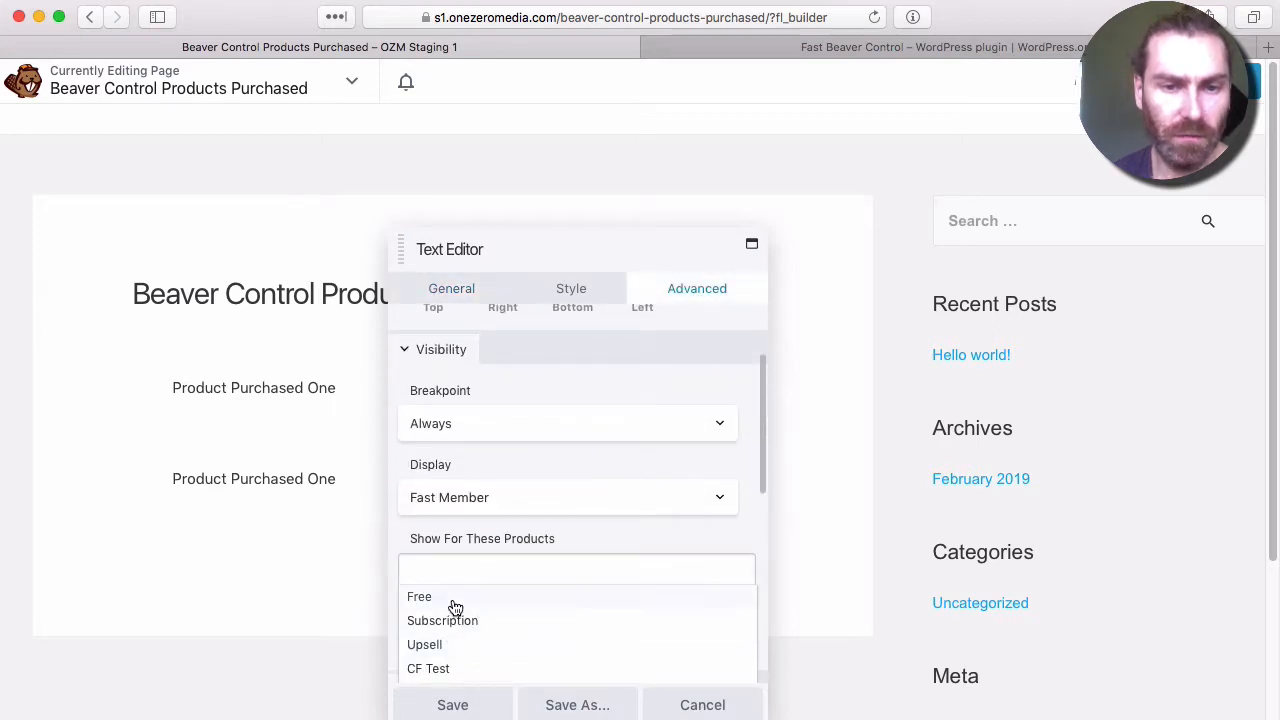
{"action": "left_click", "coordinate": [451, 606]}
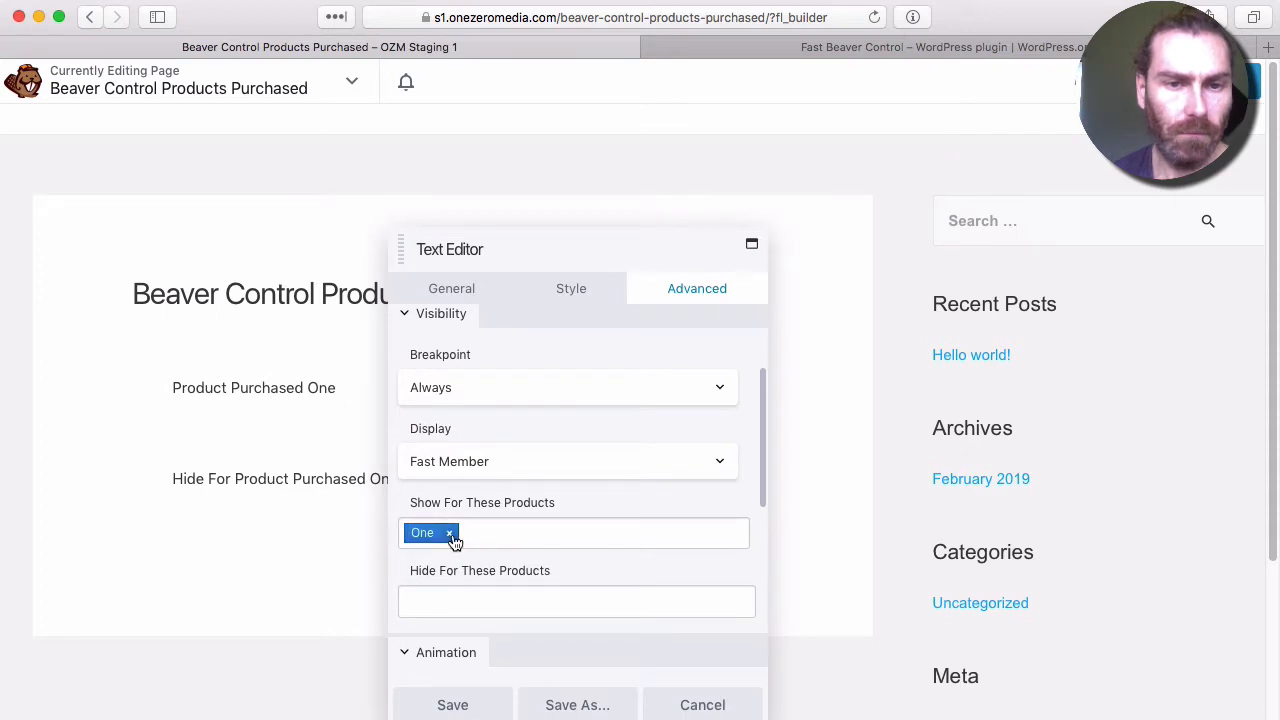
Step: Set the copied module to hide for product One instead of showing for it, save it and publish the page
{"action": "left_click", "coordinate": [449, 534]}
{"action": "left_click", "coordinate": [500, 497]}
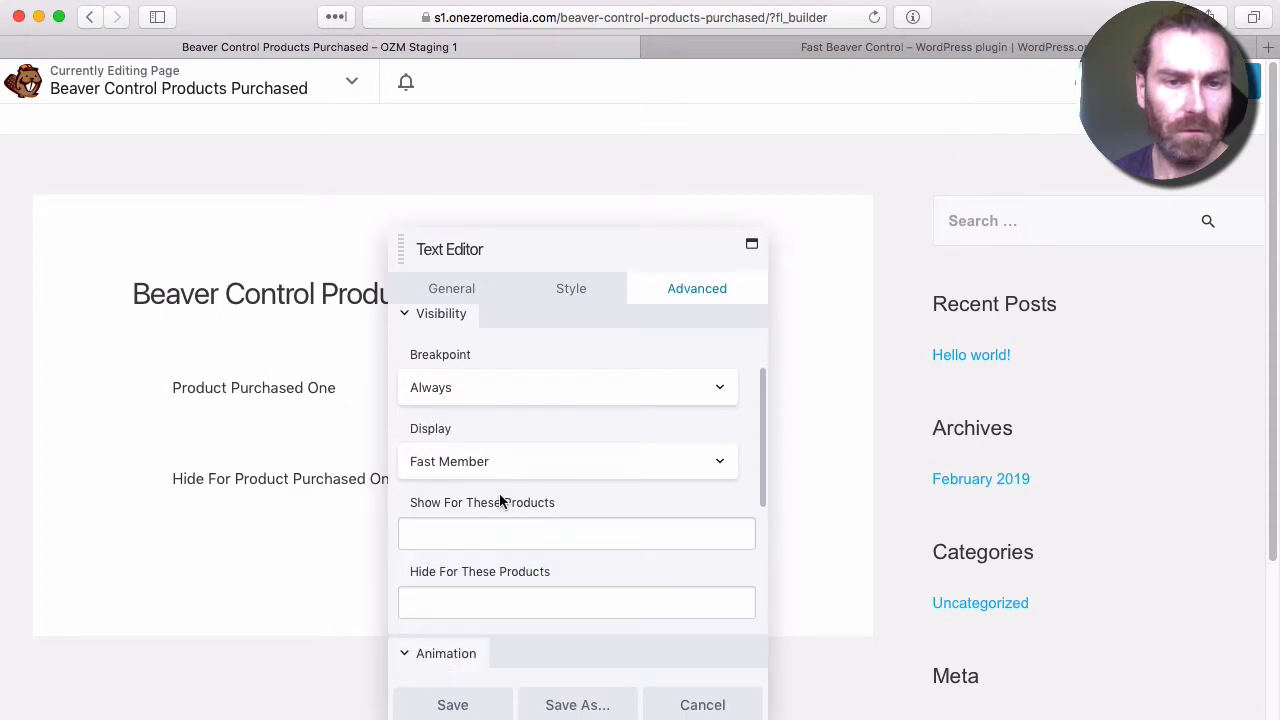
{"action": "left_click", "coordinate": [459, 606]}
{"action": "type", "text": "One"}
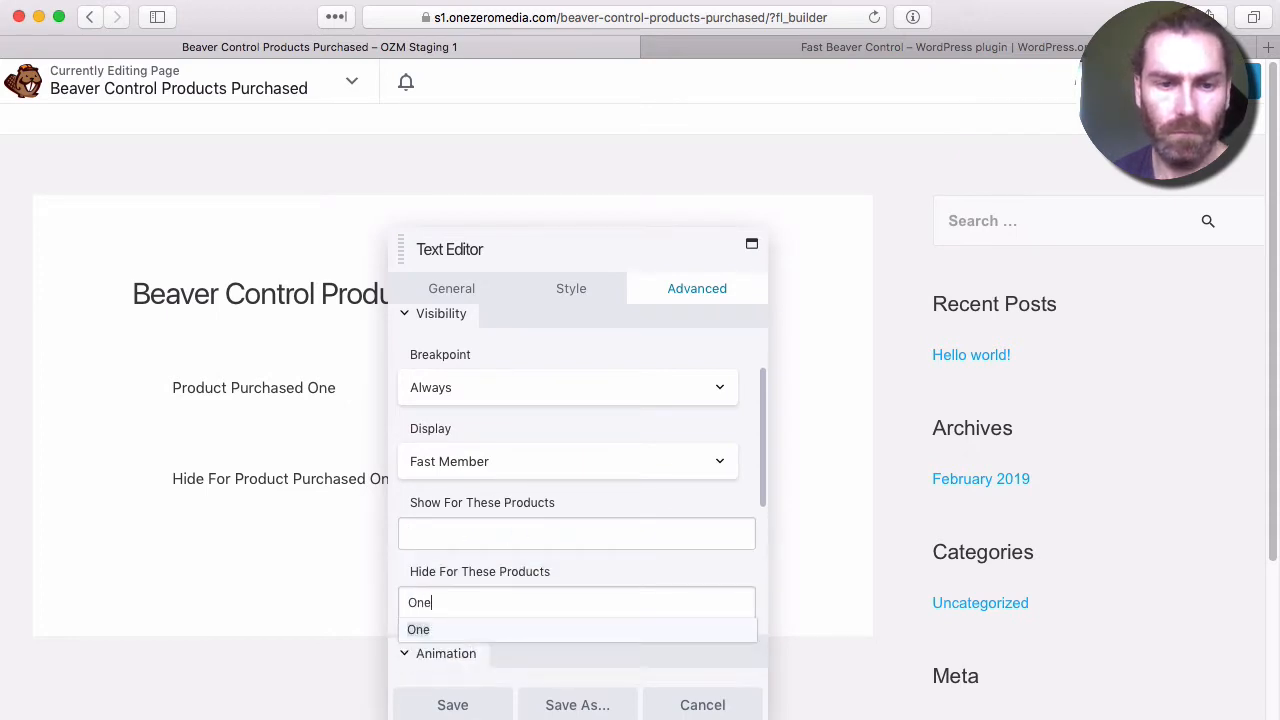
{"action": "left_click", "coordinate": [433, 634]}
{"action": "left_click", "coordinate": [463, 706]}
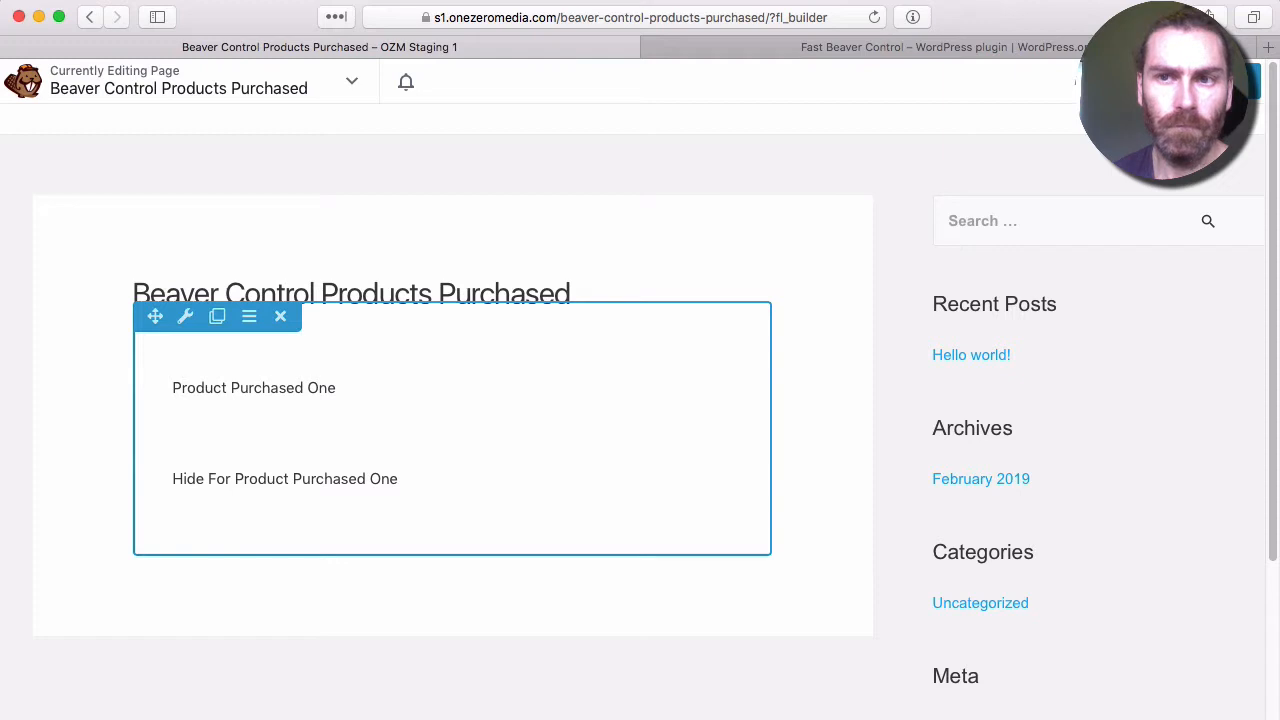
{"action": "left_click", "coordinate": [1232, 81]}
{"action": "left_click", "coordinate": [1135, 82]}
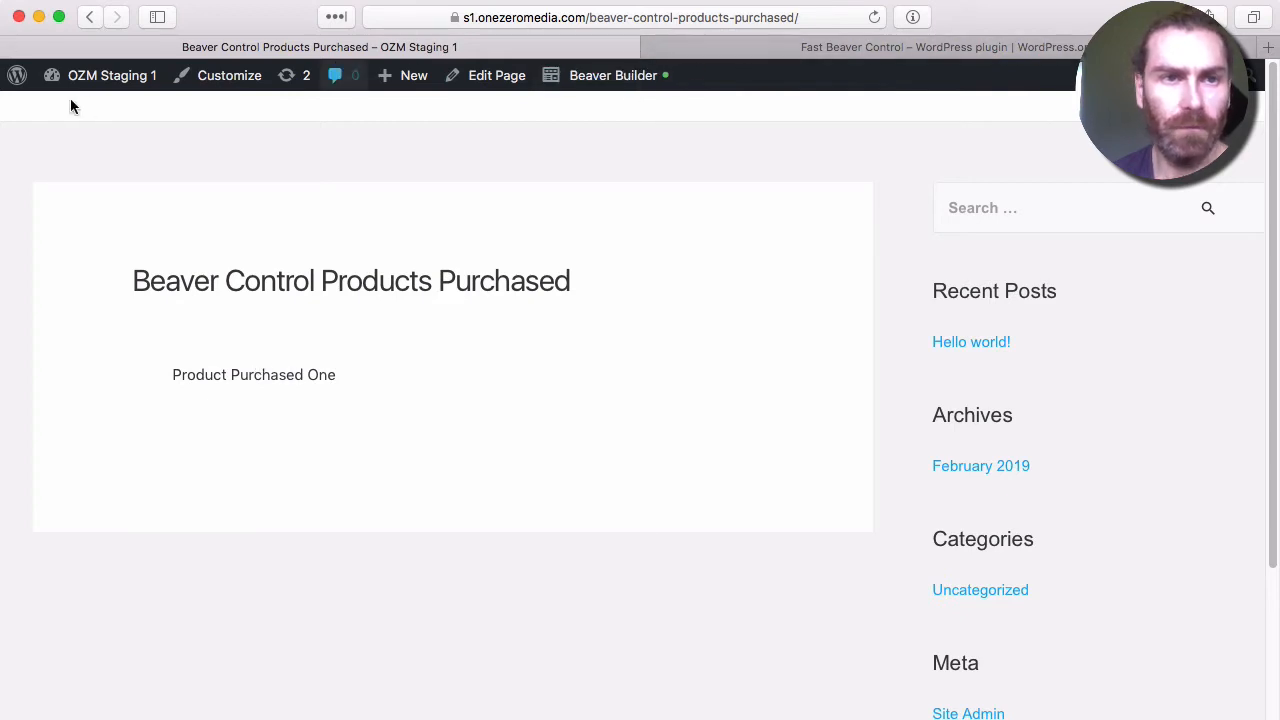
Step: Open the WordPress dashboard in a new tab and go to Fast Member's Members / Affiliates list
{"action": "mouse_move", "coordinate": [82, 83]}
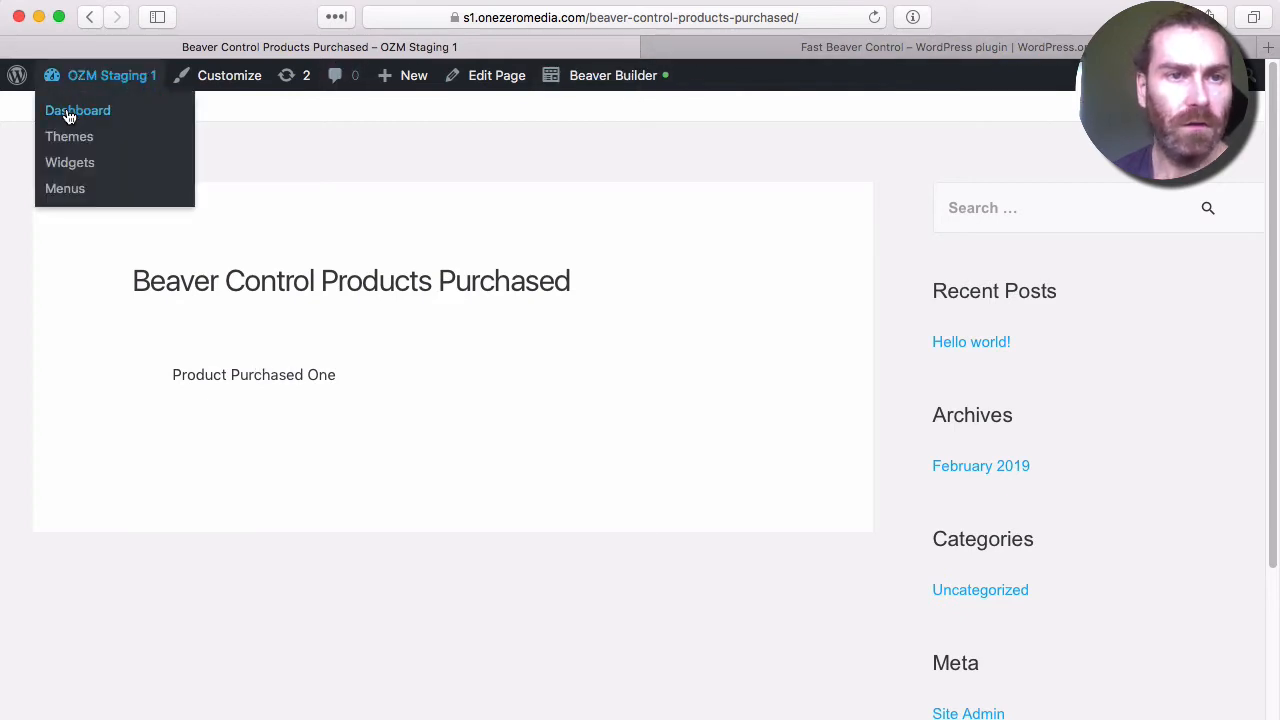
{"action": "left_click", "coordinate": [67, 115], "text": "super"}
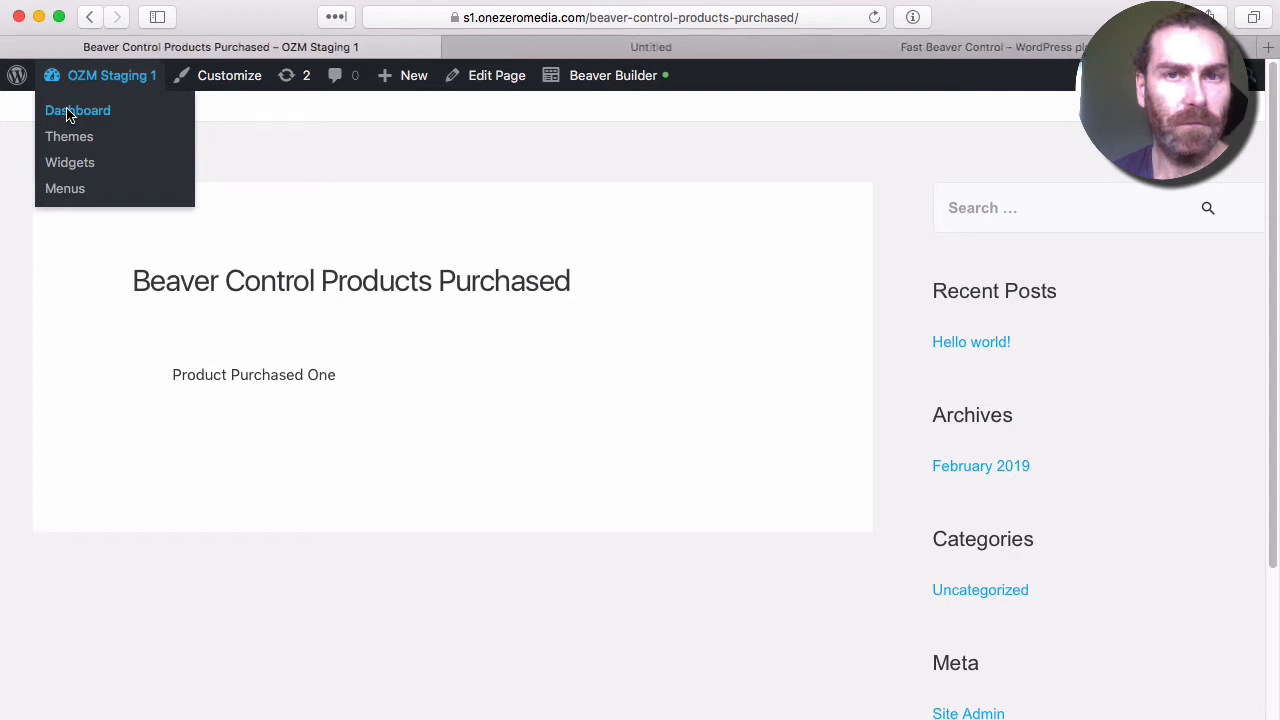
{"action": "left_click", "coordinate": [576, 47]}
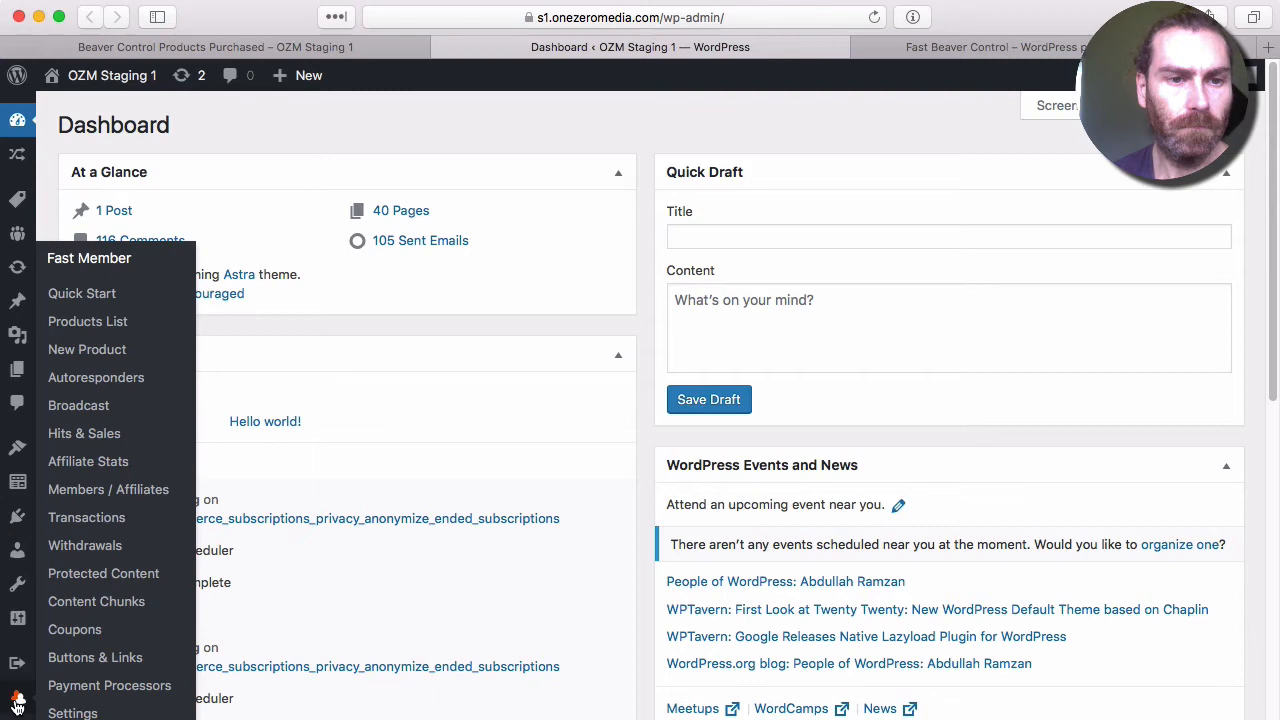
{"action": "left_click", "coordinate": [121, 490]}
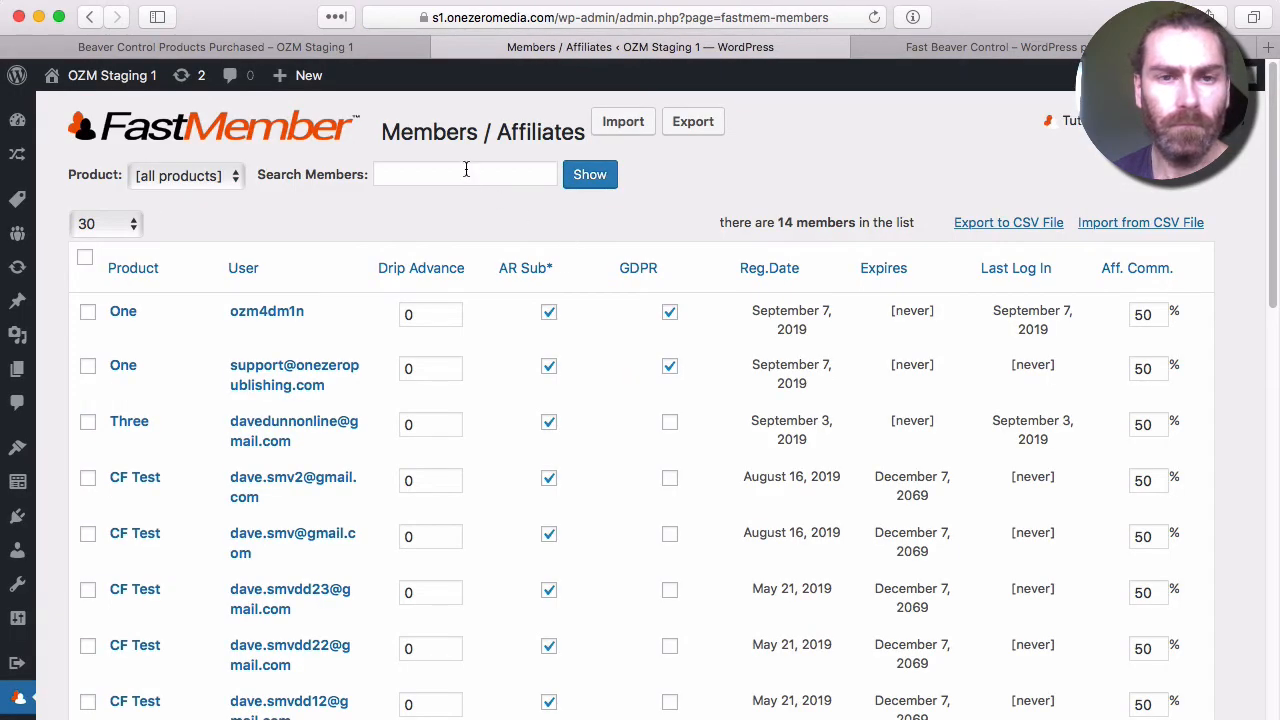
Step: Search the members for the administrator's username and delete that user's product One membership
{"action": "mouse_move", "coordinate": [1165, 78]}
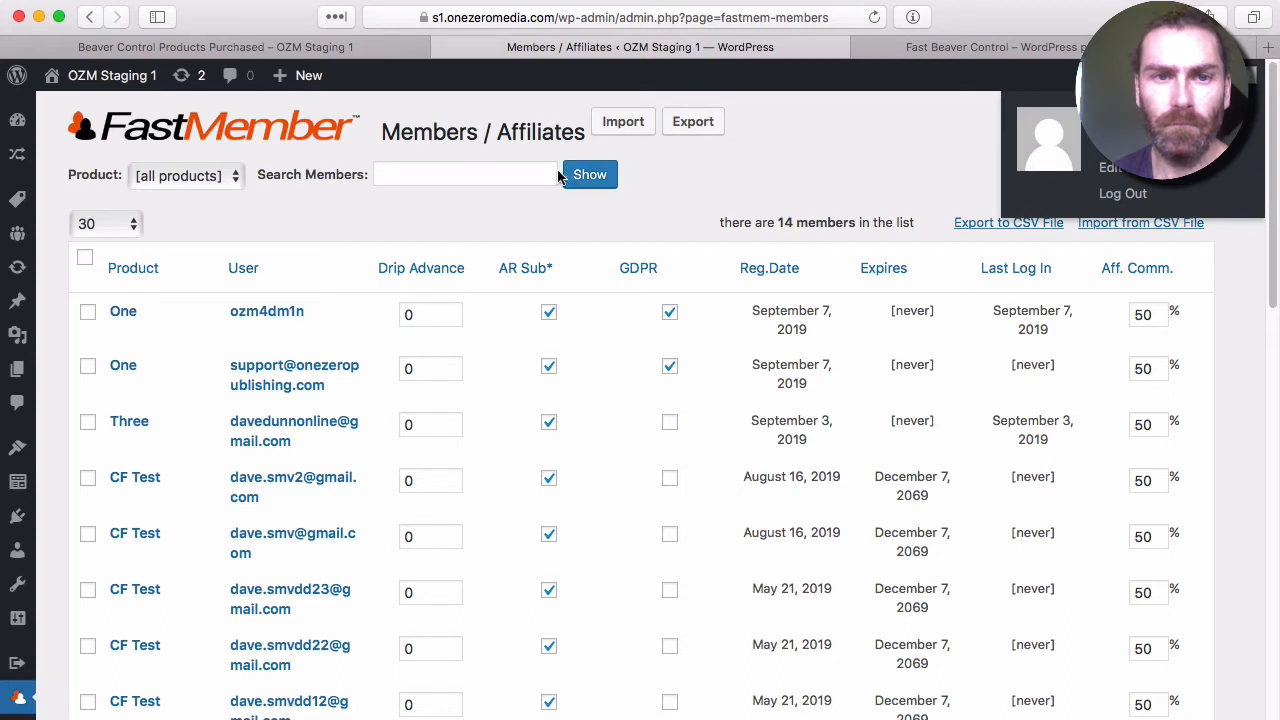
{"action": "left_click", "coordinate": [464, 171]}
{"action": "type", "text": "ozm"}
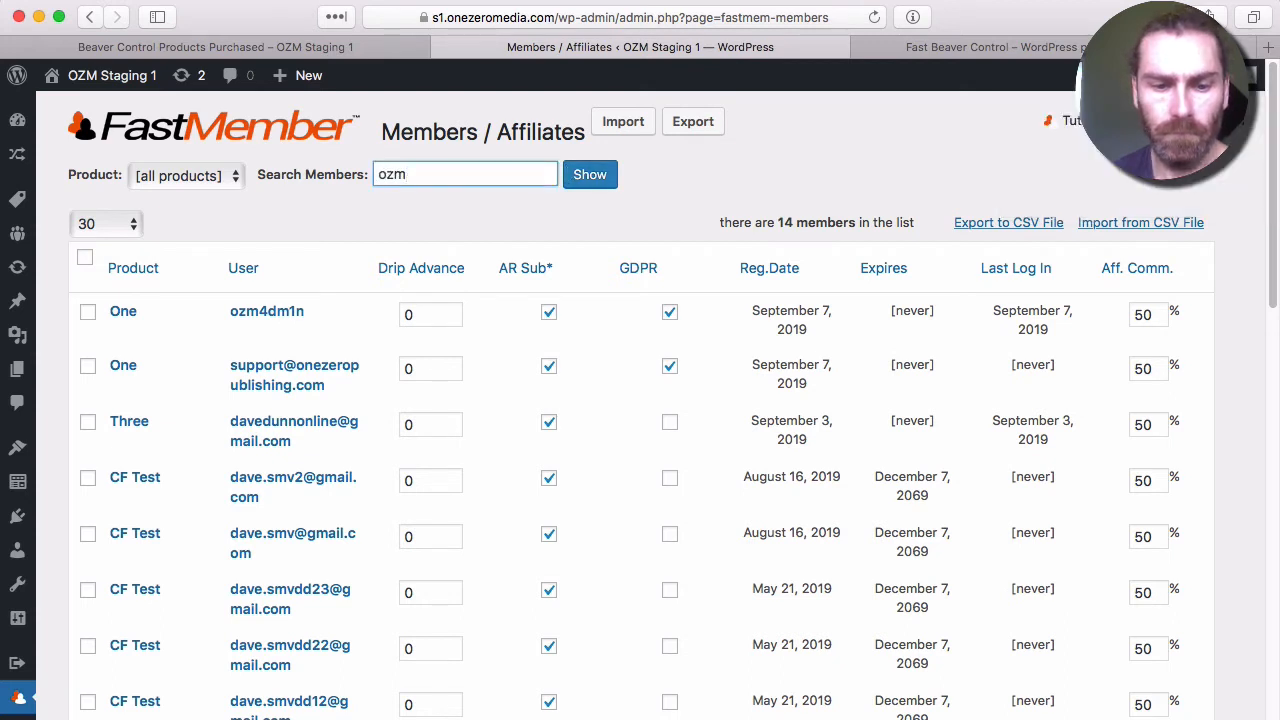
{"action": "type", "text": "4dm1n"}
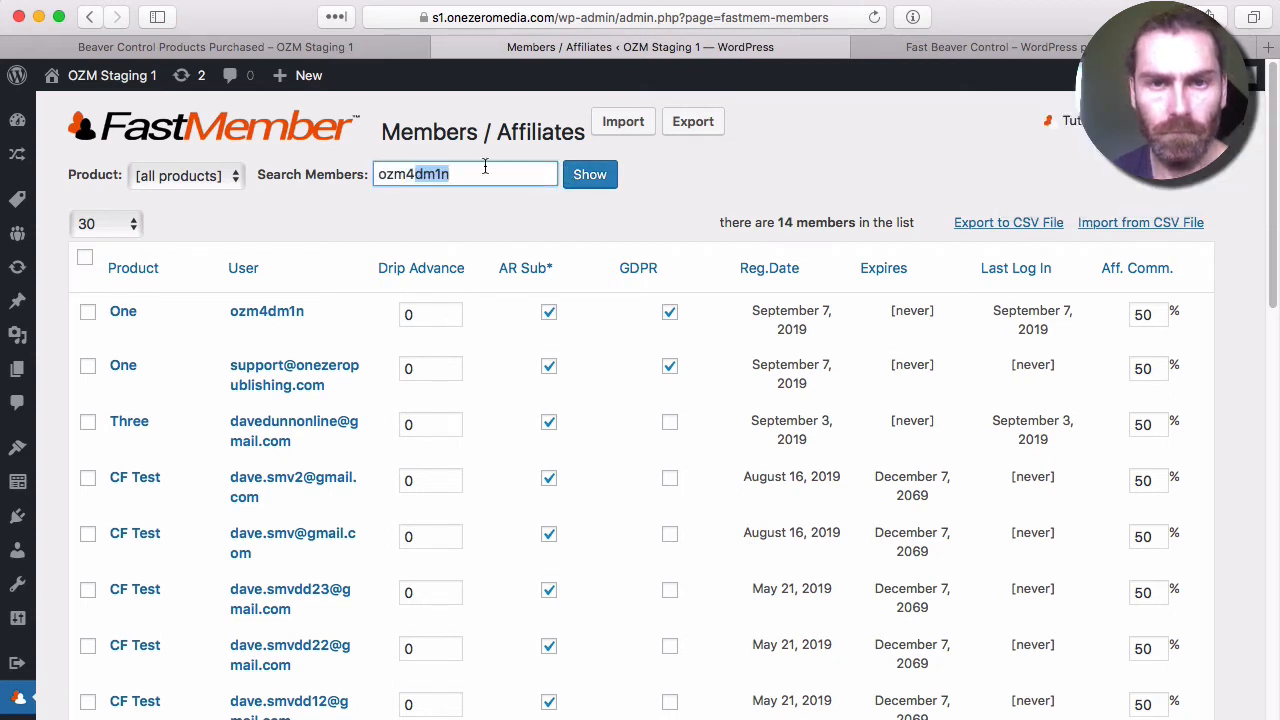
{"action": "left_click", "coordinate": [589, 175]}
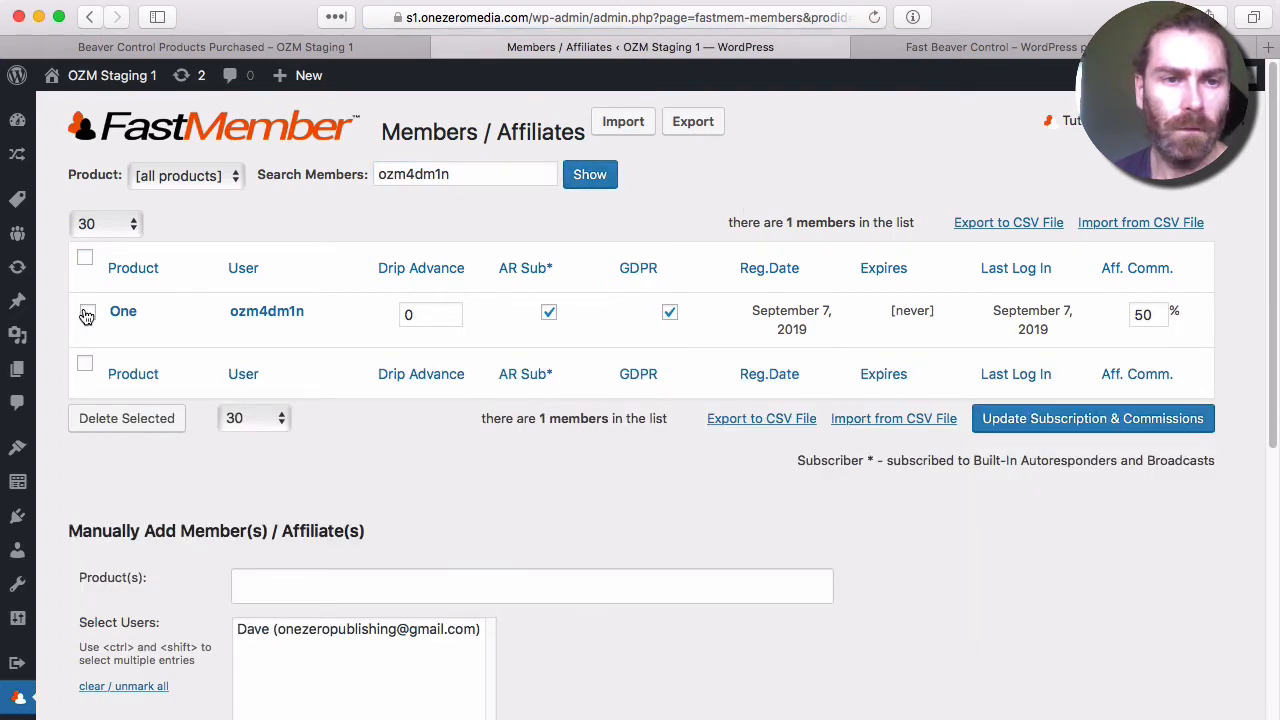
{"action": "left_click", "coordinate": [87, 314]}
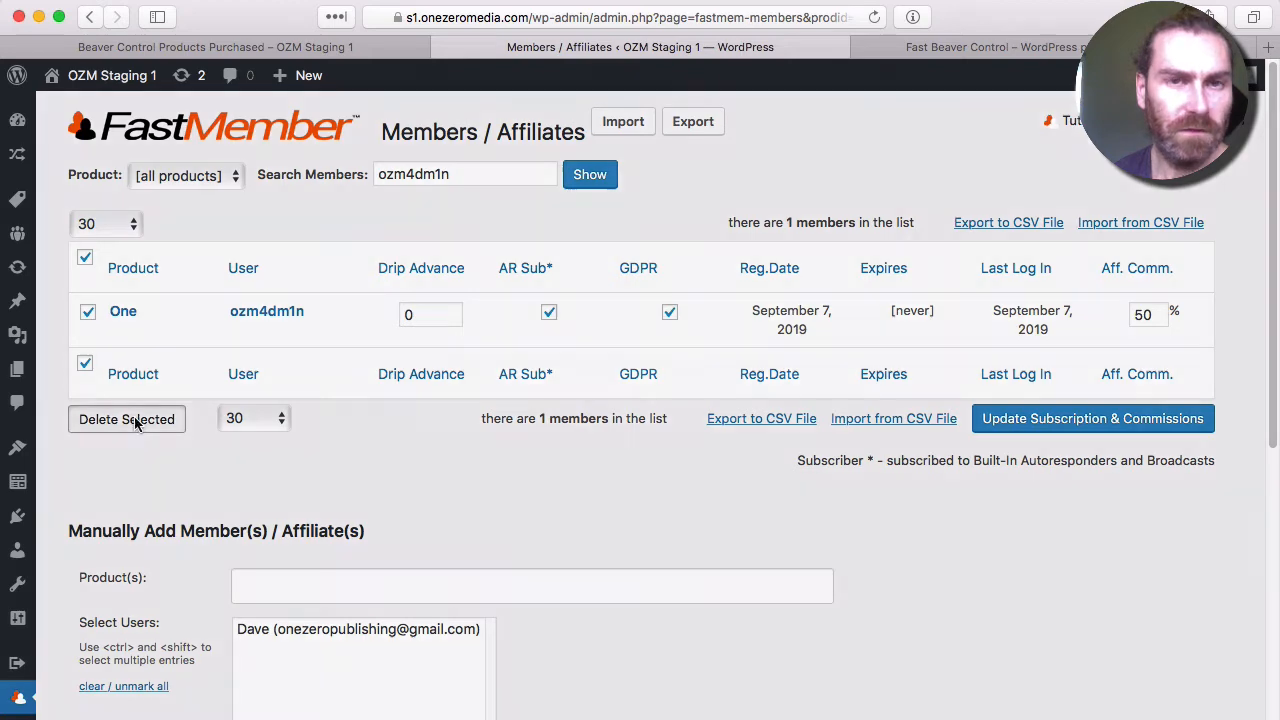
{"action": "left_click", "coordinate": [128, 419]}
{"action": "left_click", "coordinate": [825, 416]}
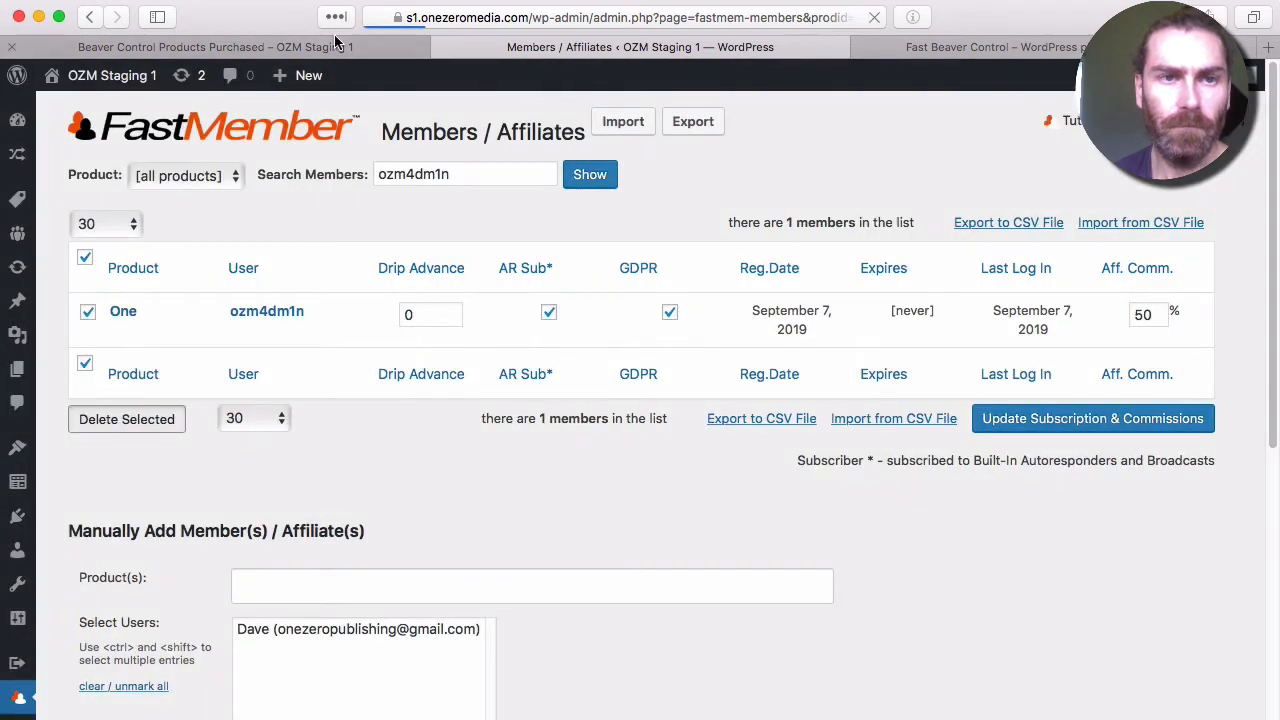
Step: Return to the Beaver Control Products Purchased page and reload it to check which text module displays
{"action": "left_click", "coordinate": [322, 48]}
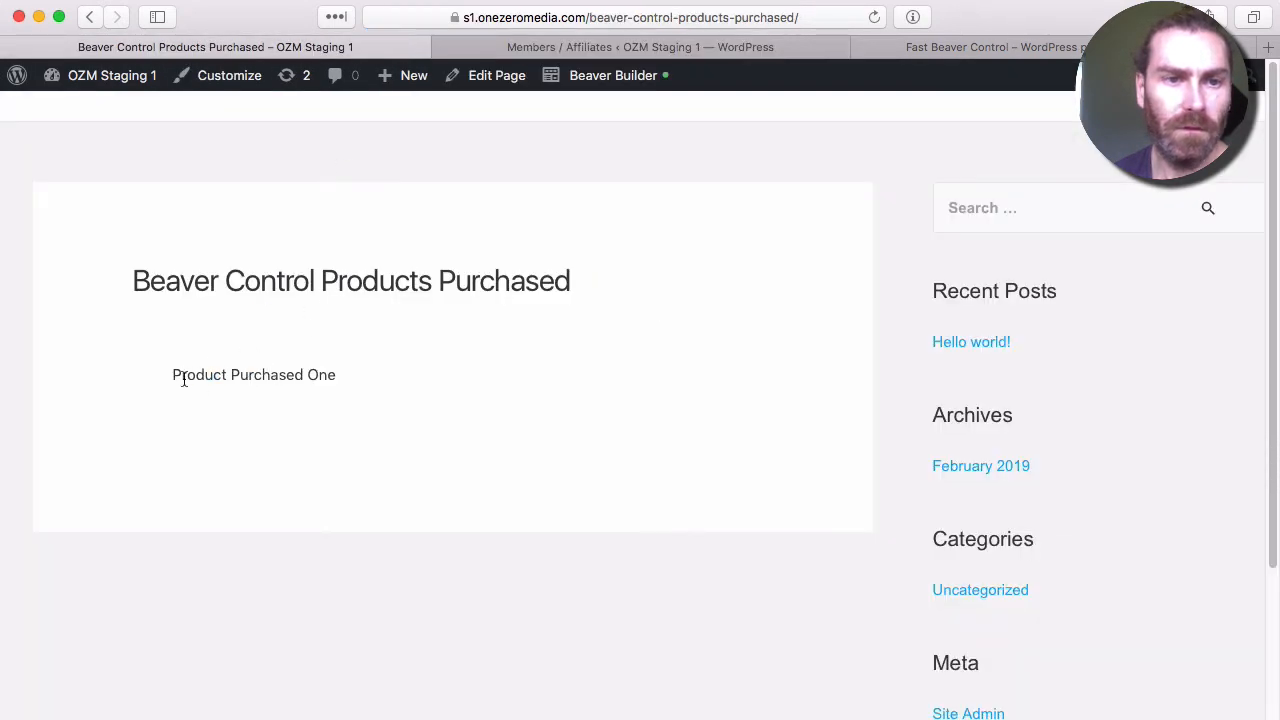
{"action": "left_click_drag", "start_coordinate": [164, 374], "coordinate": [208, 374]}
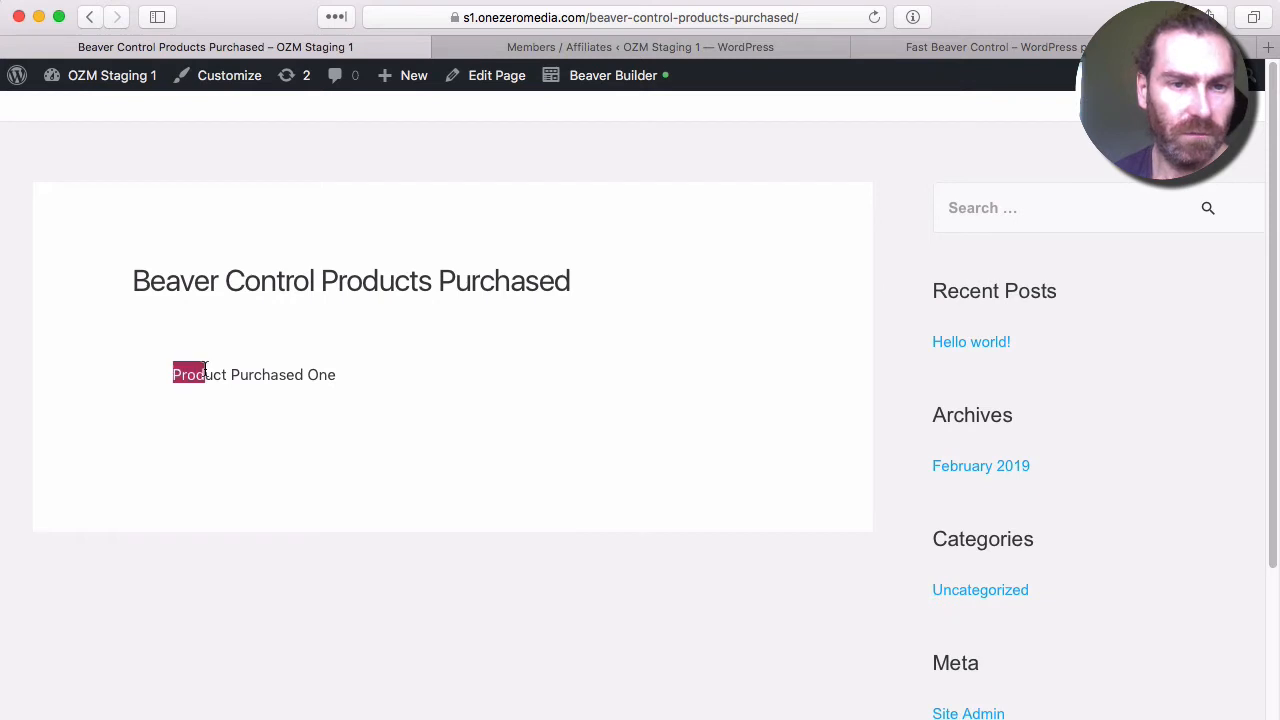
{"action": "left_click", "coordinate": [300, 376]}
{"action": "key", "text": "super+r"}
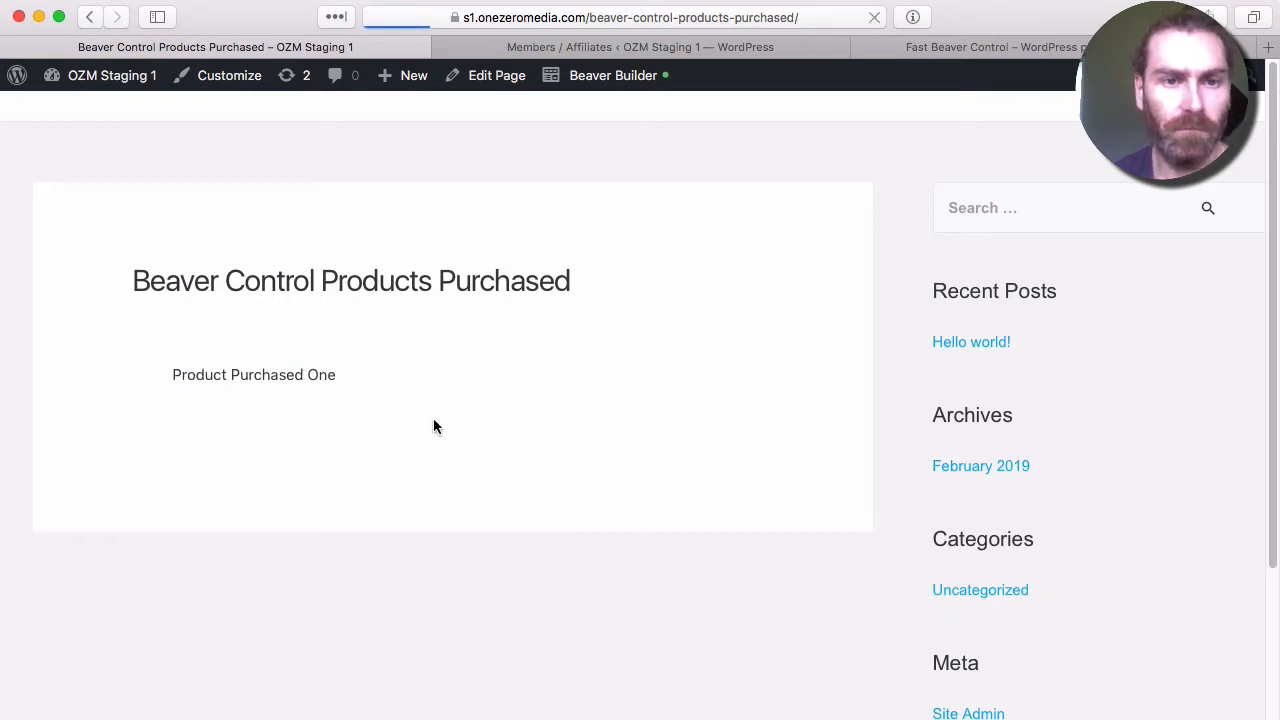